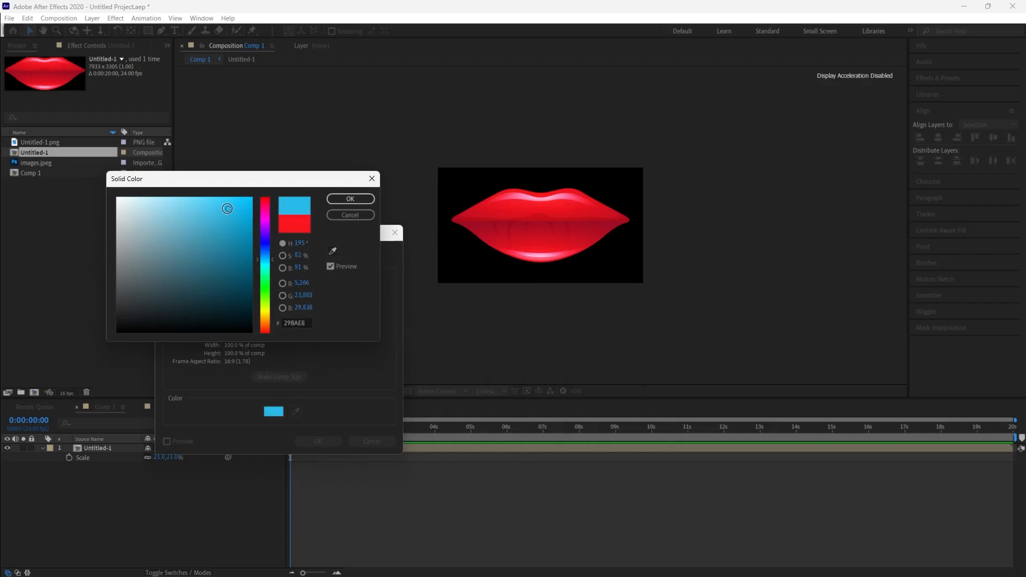
# Create the solid with colour 29BAE8 and move it beneath the lips layer in the timeline
pyautogui.click(351, 198)
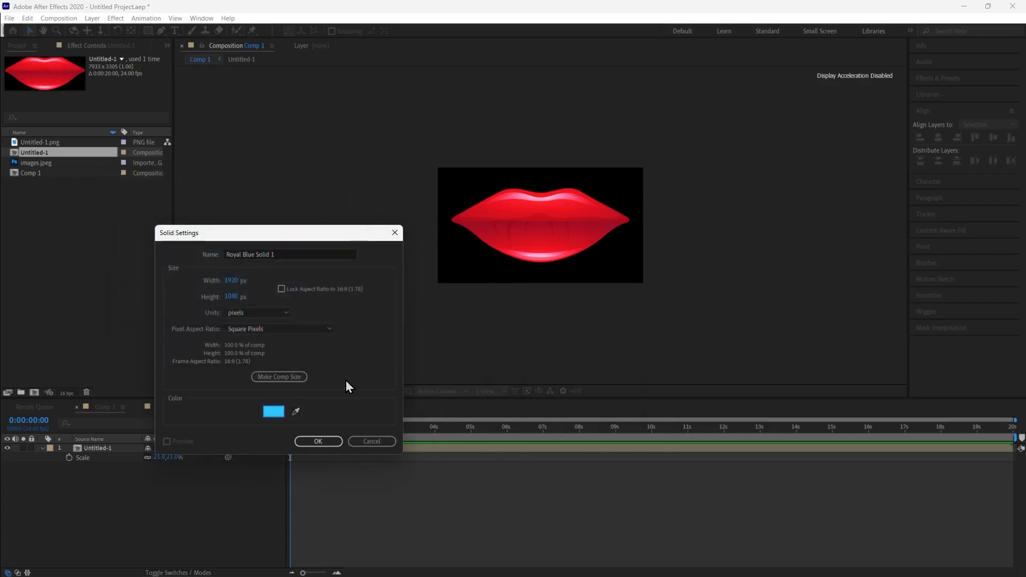
pyautogui.click(318, 441)
pyautogui.moveTo(107, 458); pyautogui.dragTo(103, 477)
pyautogui.press('.')
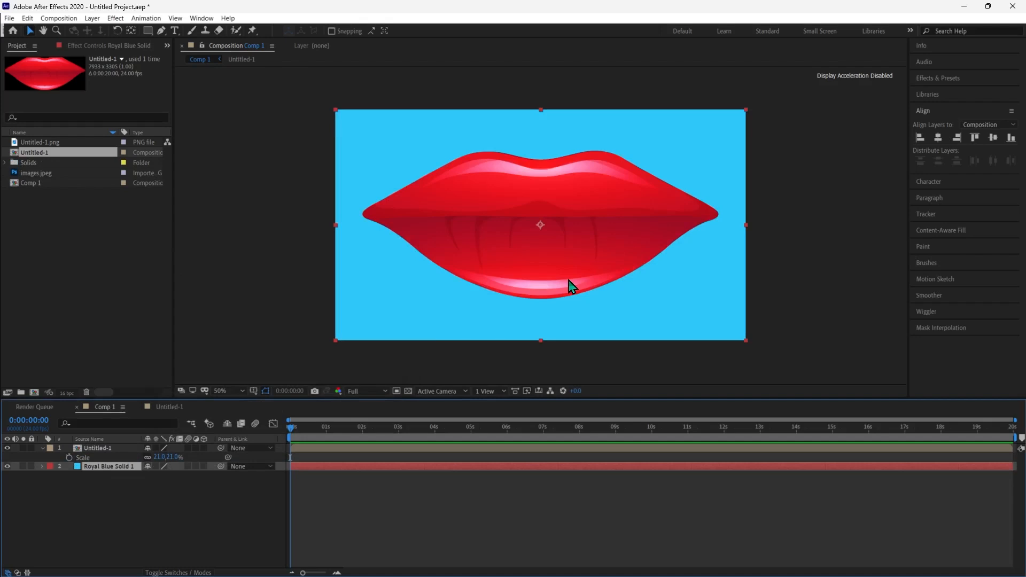
pyautogui.click(184, 505)
pyautogui.press('.')
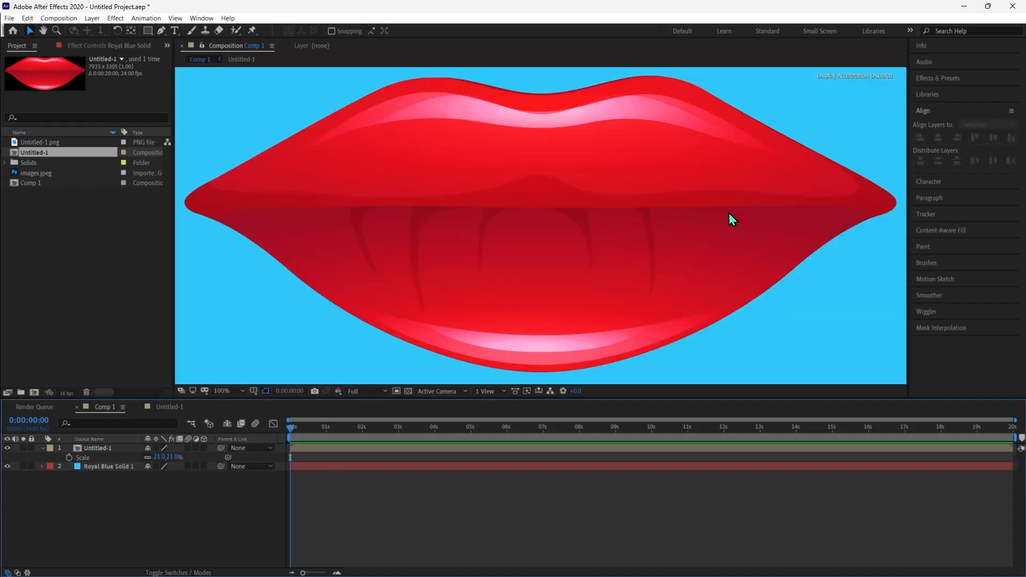
pyautogui.press(',')
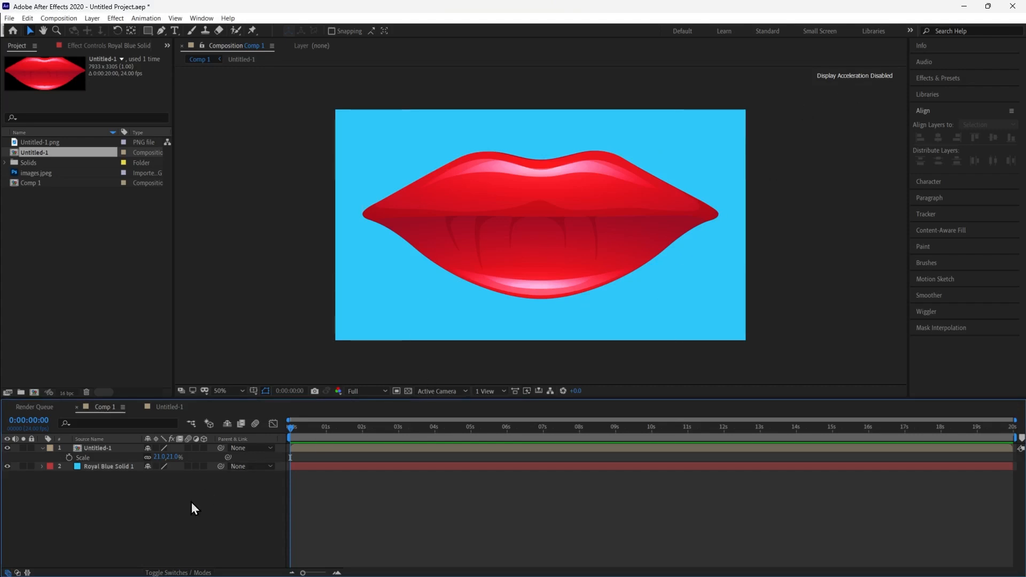
# Try to draw a curved path at the mouth's left corner with the Pen tool, then undo it
pyautogui.moveTo(148, 31); pyautogui.dragTo(246, 77)
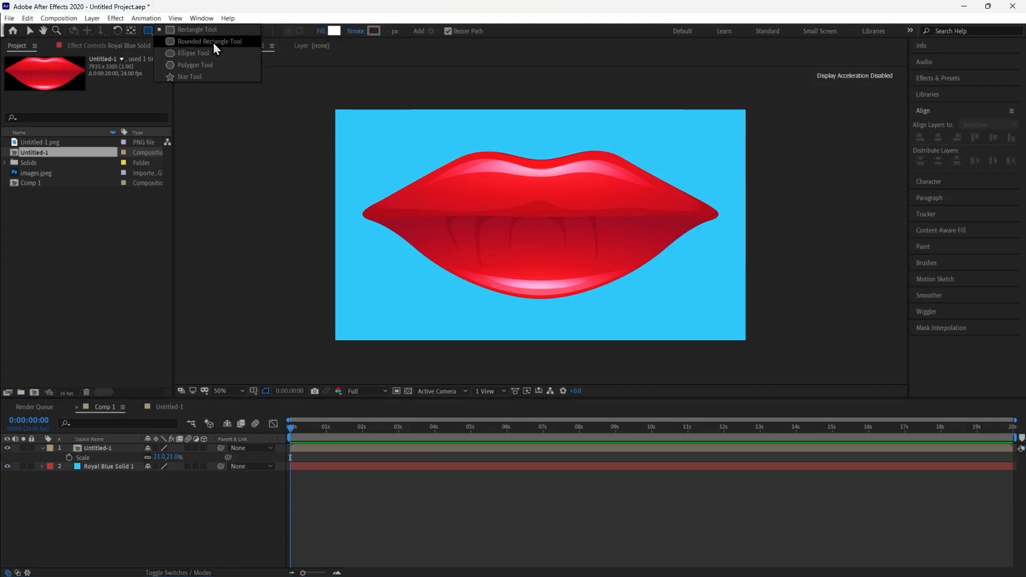
pyautogui.click(144, 32)
pyautogui.click(161, 30)
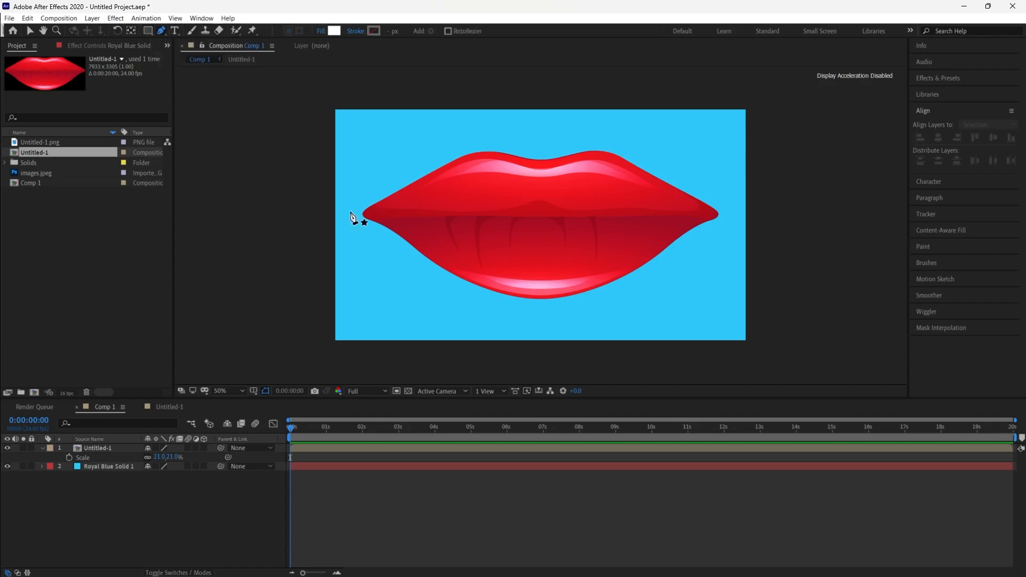
pyautogui.moveTo(329, 216); pyautogui.dragTo(414, 213)
pyautogui.rightClick(414, 213)
pyautogui.click(319, 170)
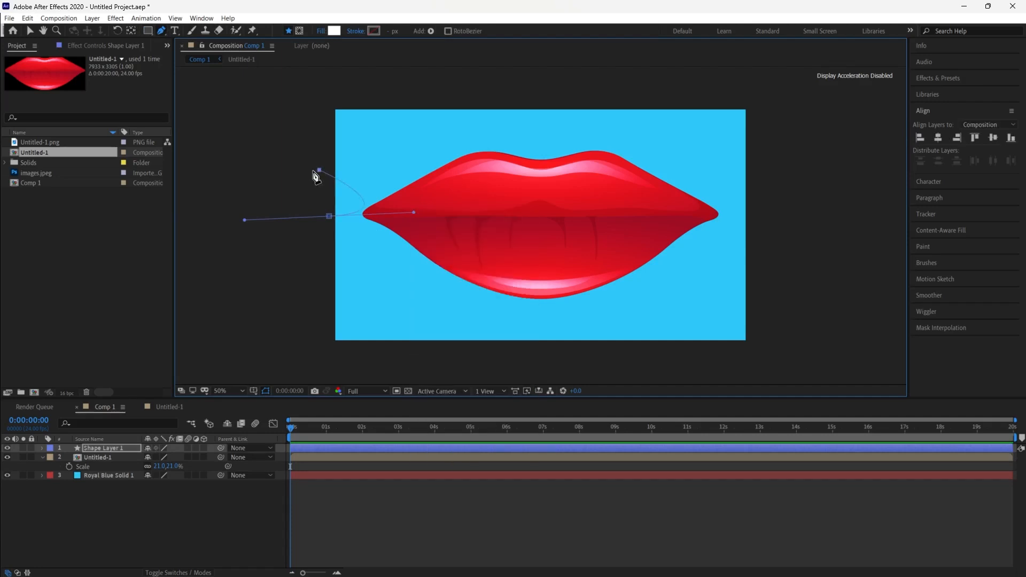
pyautogui.hotkey('ctrl', 'z')
pyautogui.hotkey('ctrl', 'z')
# Set the shape fill to None
pyautogui.click(322, 34)
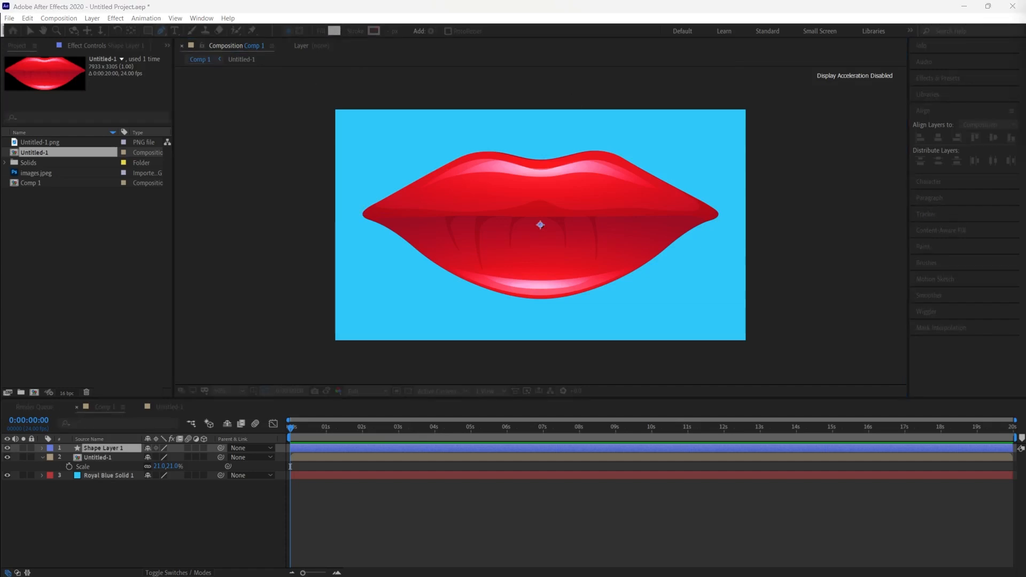
pyautogui.click(321, 30)
pyautogui.moveTo(403, 39); pyautogui.dragTo(265, 129)
pyautogui.click(217, 143)
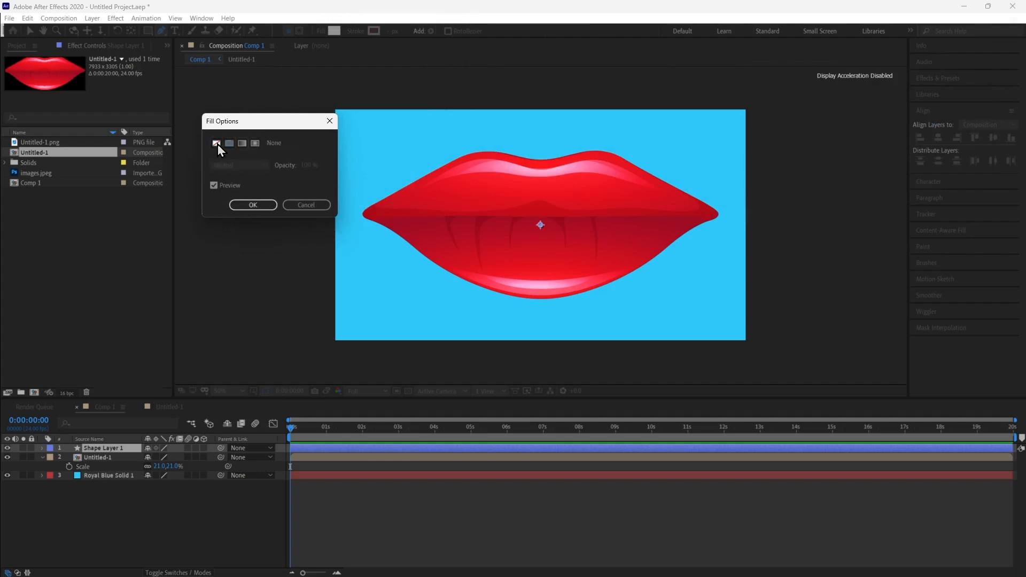
pyautogui.click(254, 205)
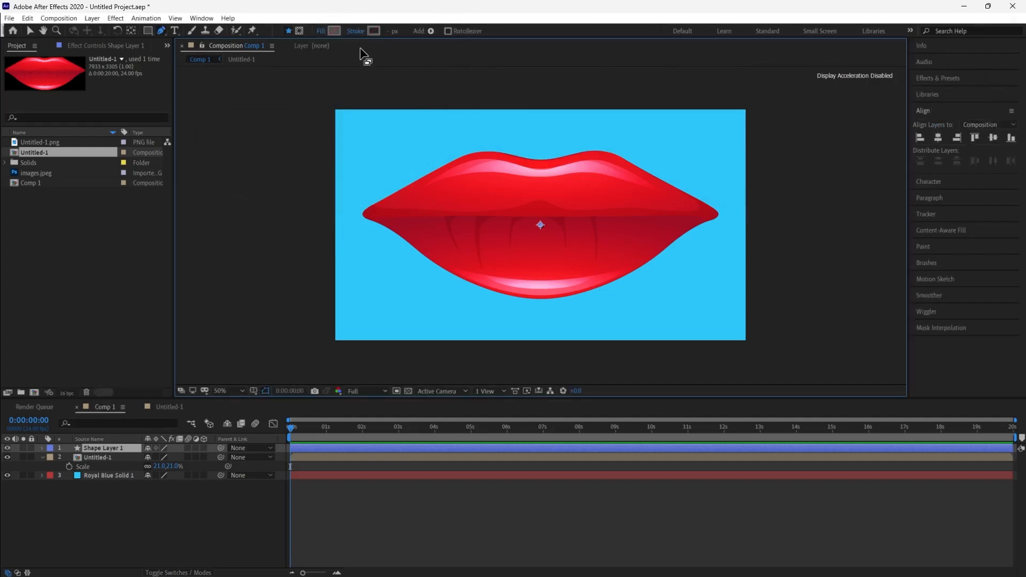
# Set the shape stroke colour to white FFFFFF and adjust the stroke width
pyautogui.click(372, 32)
pyautogui.click(345, 198)
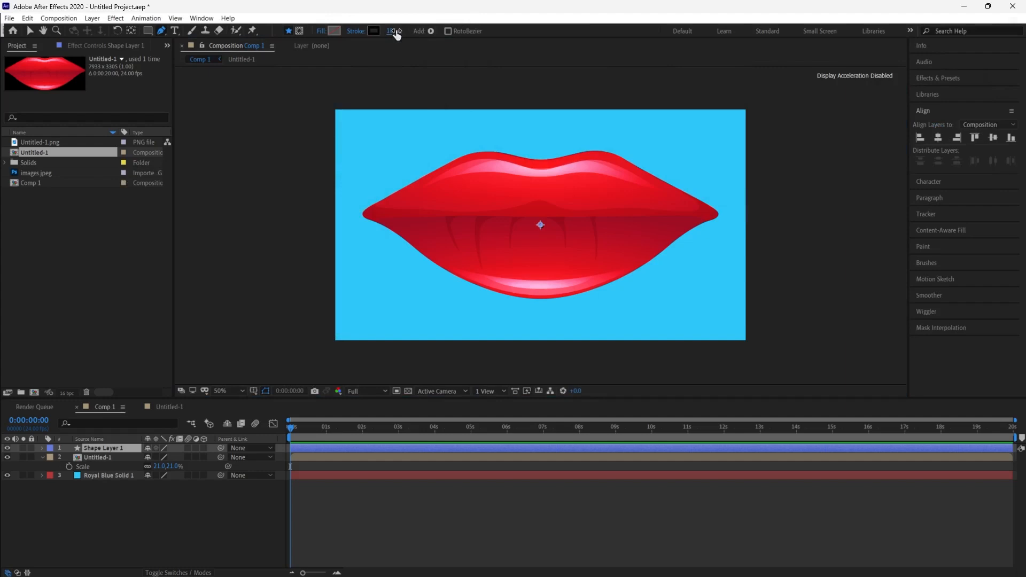
pyautogui.click(374, 31)
pyautogui.write('ffffff')
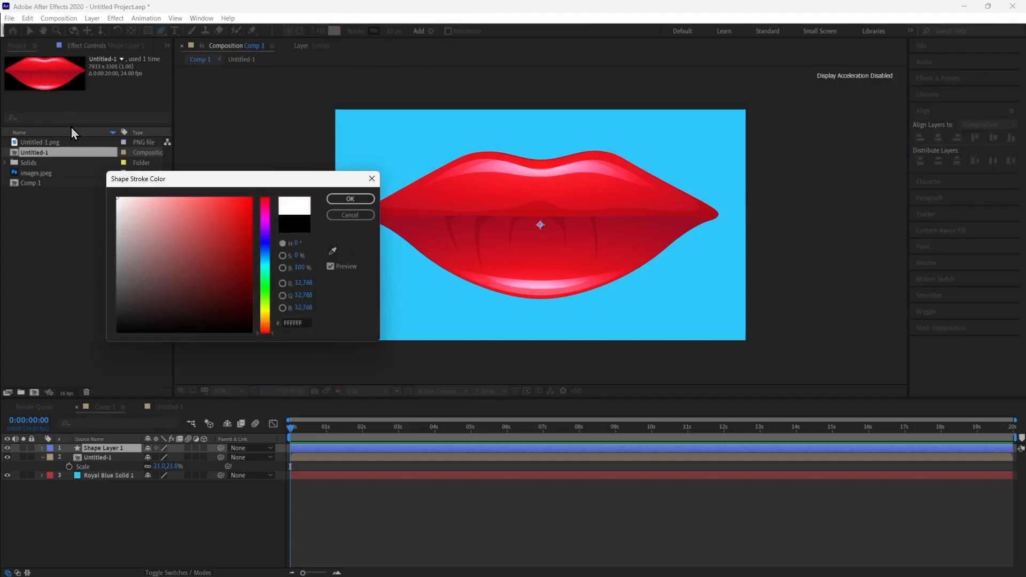
pyautogui.click(372, 198)
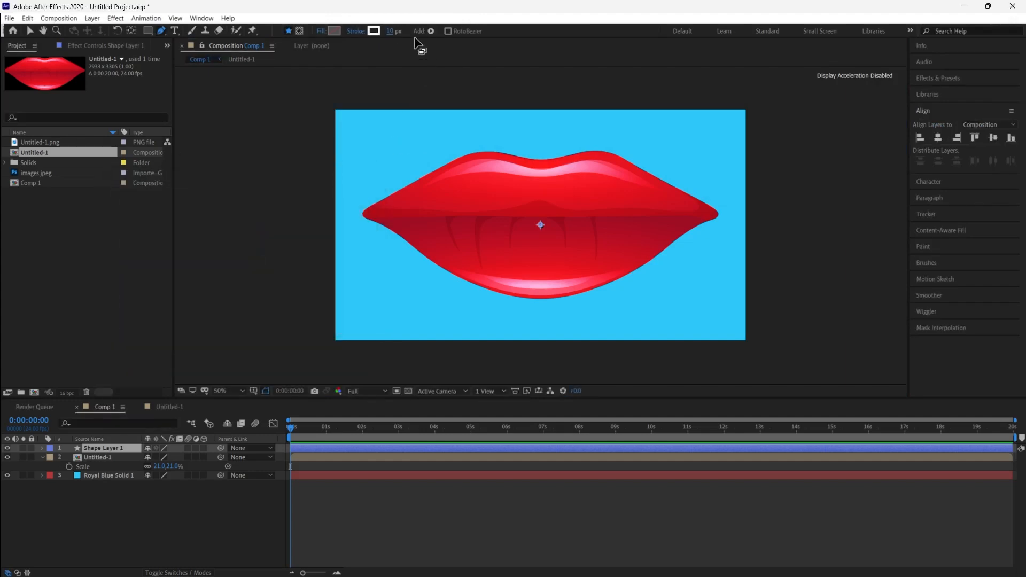
pyautogui.moveTo(381, 33); pyautogui.dragTo(384, 38)
# Draw a straight line across the mouth from left of the lips to past the right corner
pyautogui.click(327, 215)
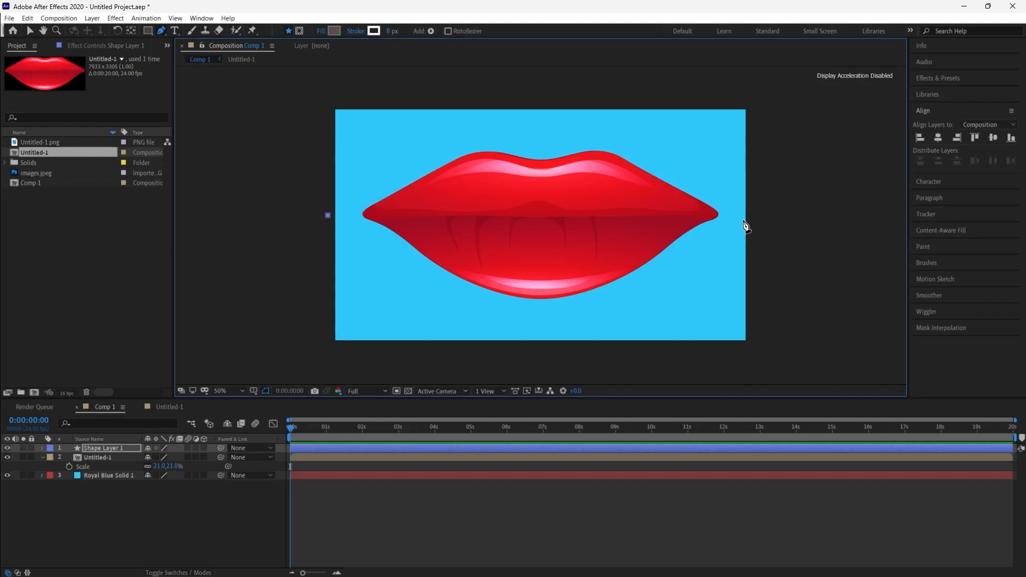
pyautogui.click(761, 216)
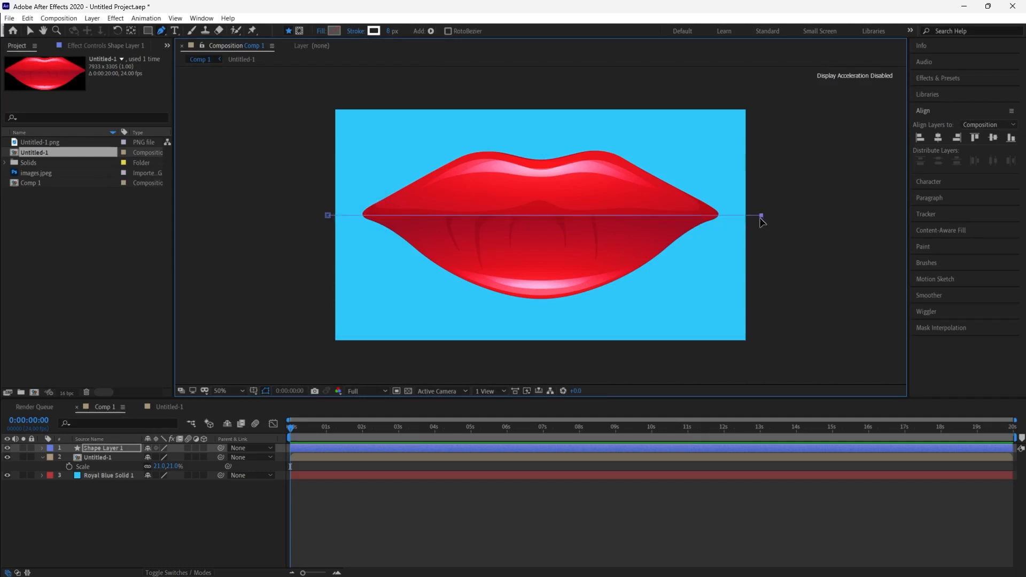
pyautogui.scroll(1, 761, 219)
pyautogui.scroll(-1, 760, 219)
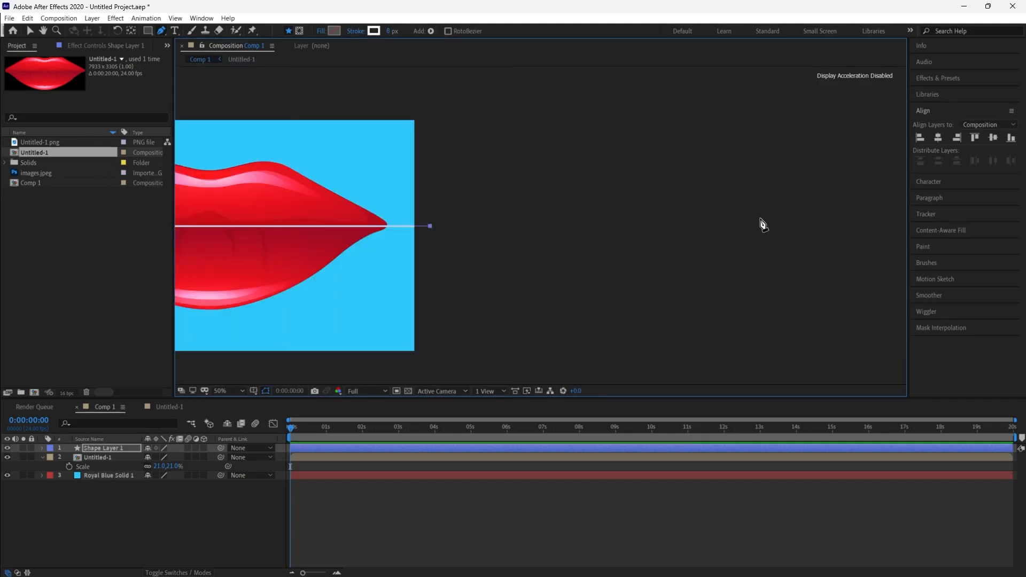
# Set the line's stroke width to 16 px
pyautogui.moveTo(628, 241); pyautogui.dragTo(806, 248)
pyautogui.scroll(2, 513, 219)
pyautogui.scroll(-1, 506, 218)
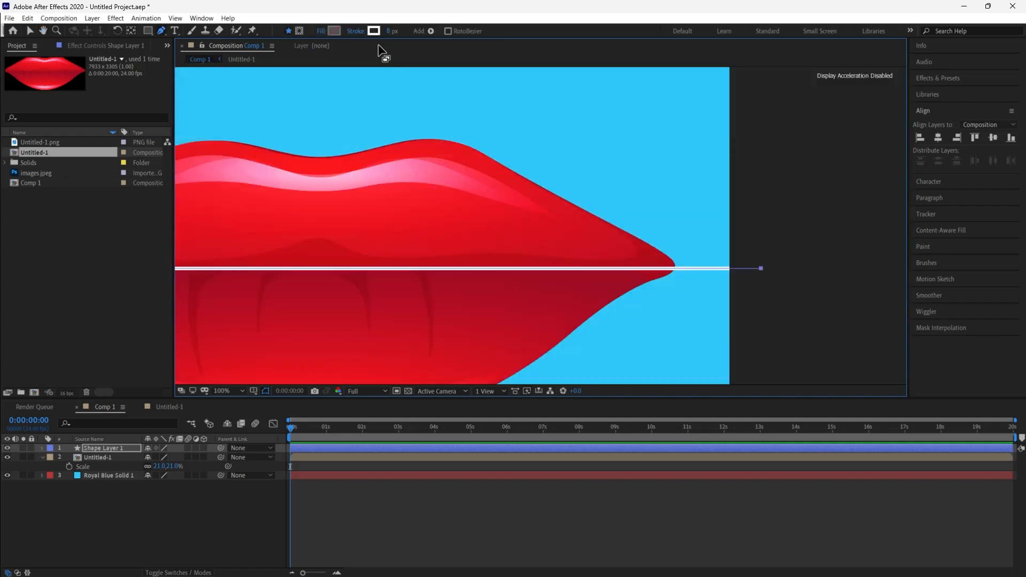
pyautogui.moveTo(387, 31)
pyautogui.mouseDown()
pyautogui.moveTo(407, 29)
pyautogui.moveTo(394, 30)
pyautogui.mouseUp()
pyautogui.press(',')
pyautogui.press(',')
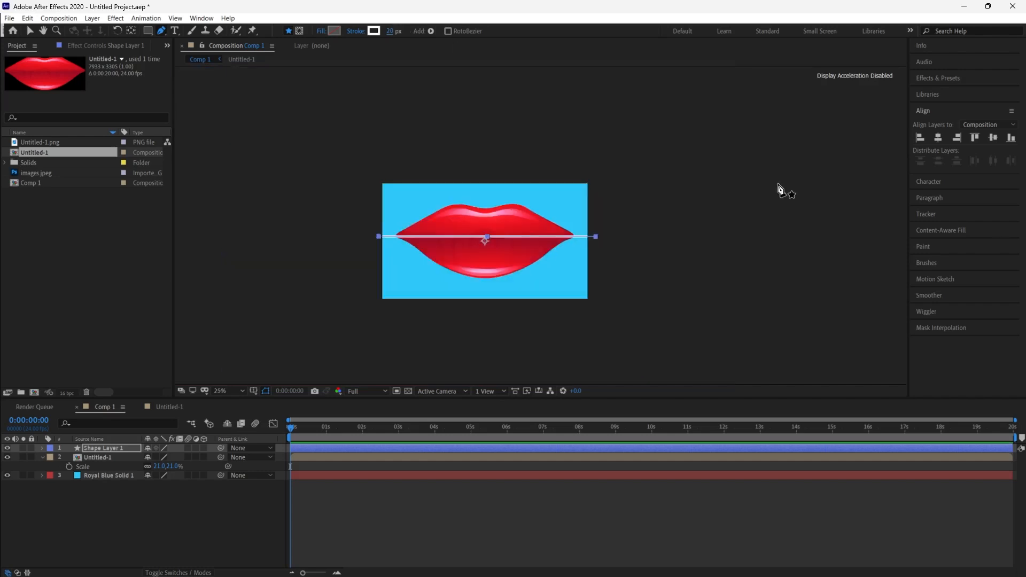
pyautogui.press('Down')
pyautogui.press('Down')
pyautogui.press('Down')
pyautogui.press('Down')
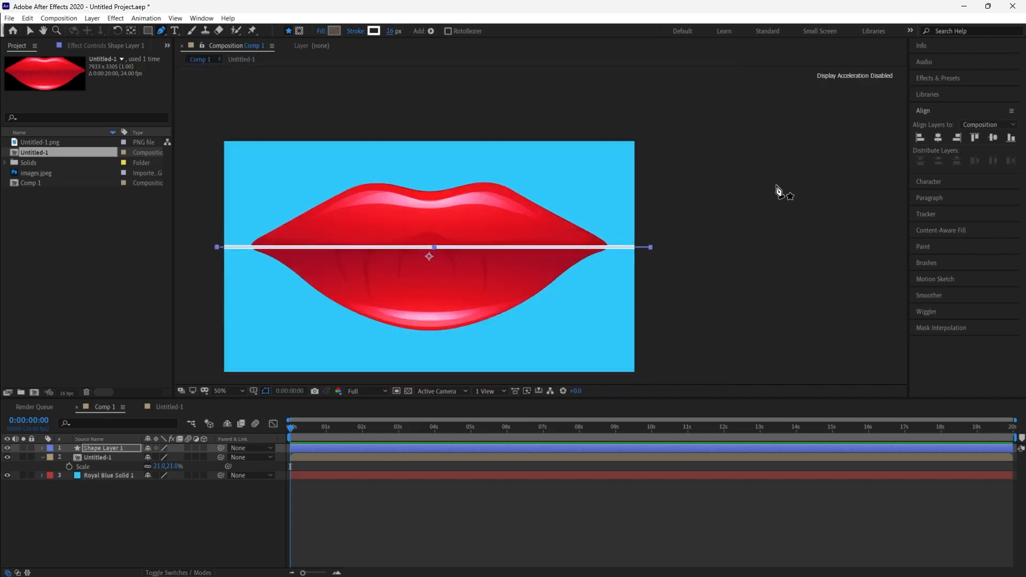
# Select the shape layer and nudge the line down onto the seam between the lips
pyautogui.click(203, 530)
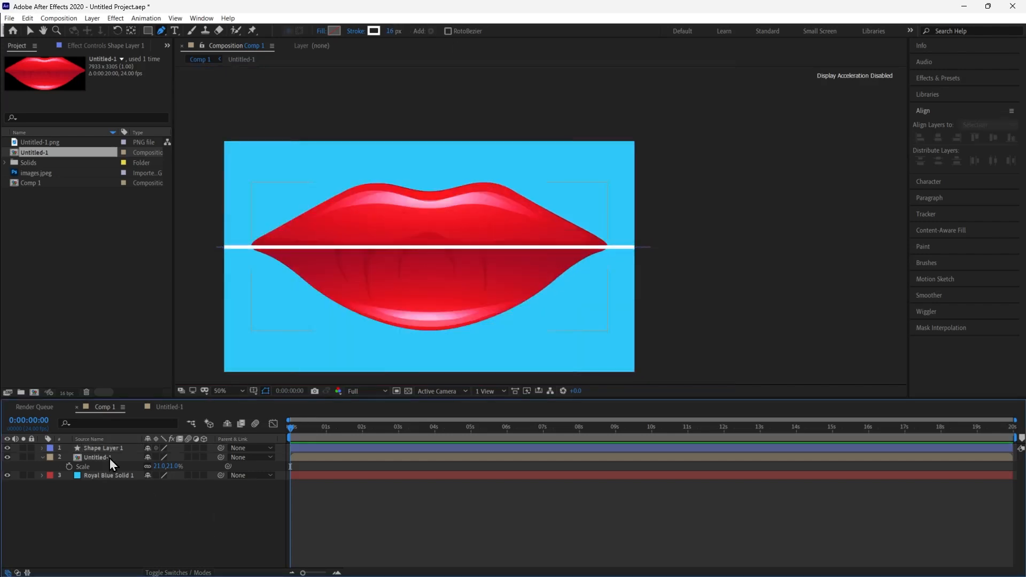
pyautogui.click(110, 451)
pyautogui.press('Down')
pyautogui.press('Down')
pyautogui.press('Down')
pyautogui.press('Down')
pyautogui.press('Down')
pyautogui.press('Down')
pyautogui.press('Down')
pyautogui.press('Down')
pyautogui.press('Down')
pyautogui.press('Down')
pyautogui.press('Down')
pyautogui.press('Down')
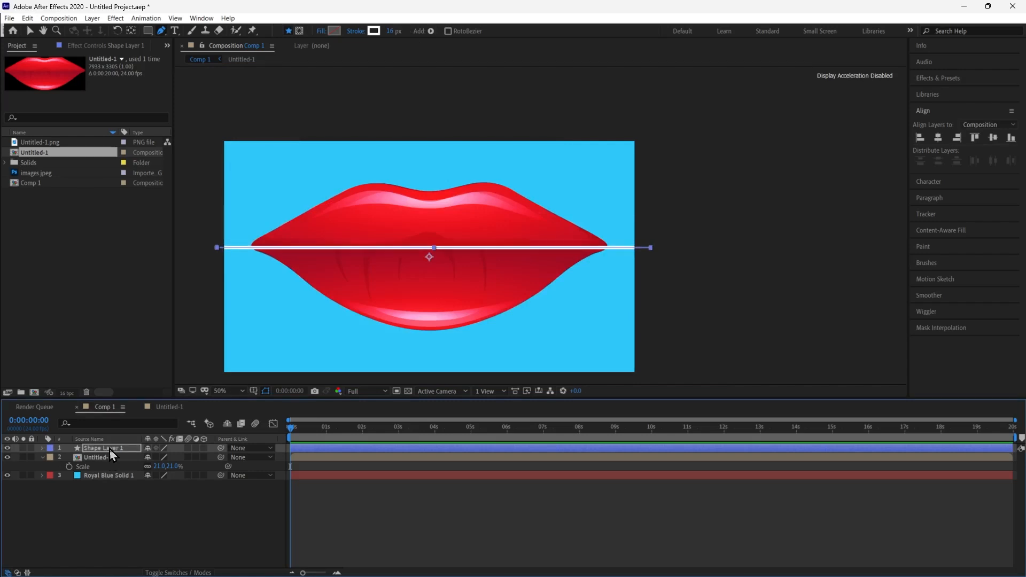
pyautogui.press('Down')
pyautogui.press('Down')
pyautogui.press('Down')
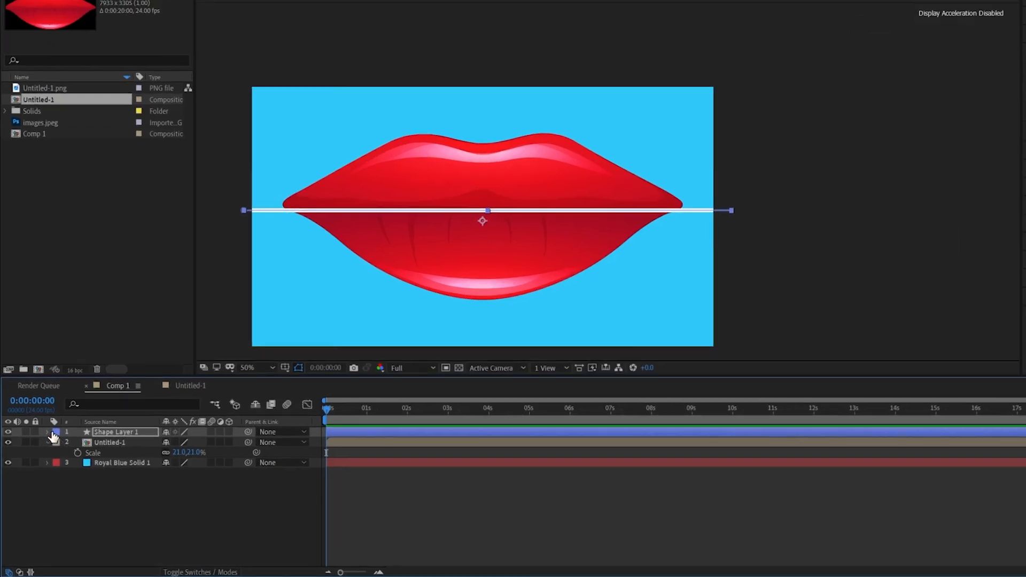
# Expand the shape layer's stroke properties and add dashes to the stroke
pyautogui.click(42, 448)
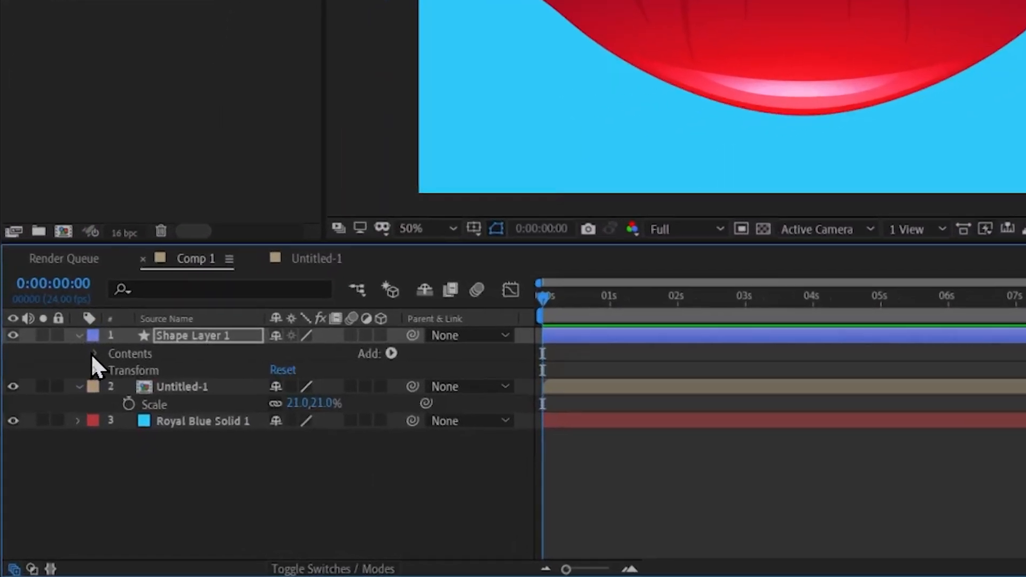
pyautogui.click(94, 354)
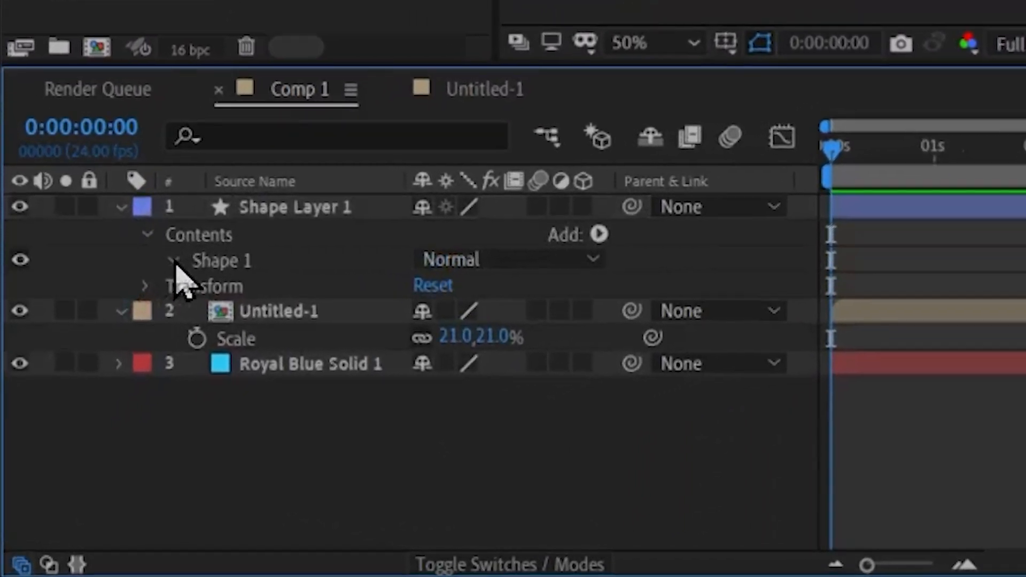
pyautogui.click(174, 262)
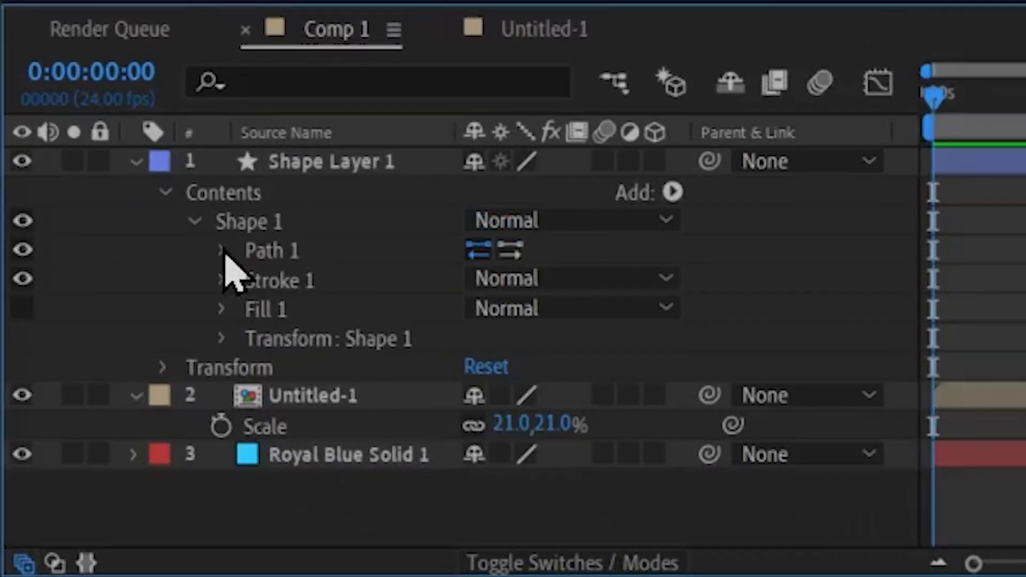
pyautogui.click(223, 259)
pyautogui.click(221, 309)
pyautogui.scroll(-5, 499, 309)
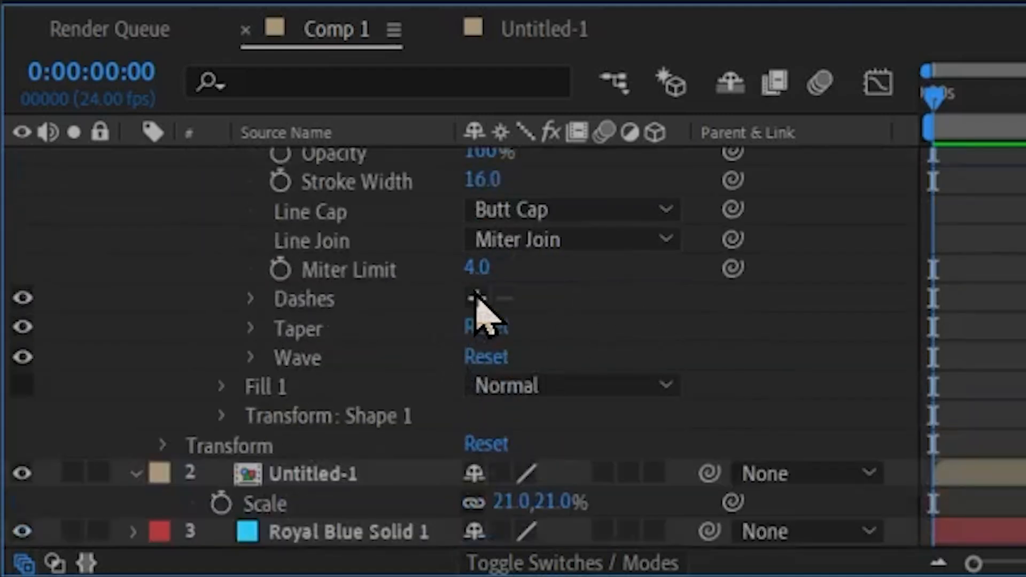
pyautogui.click(477, 298)
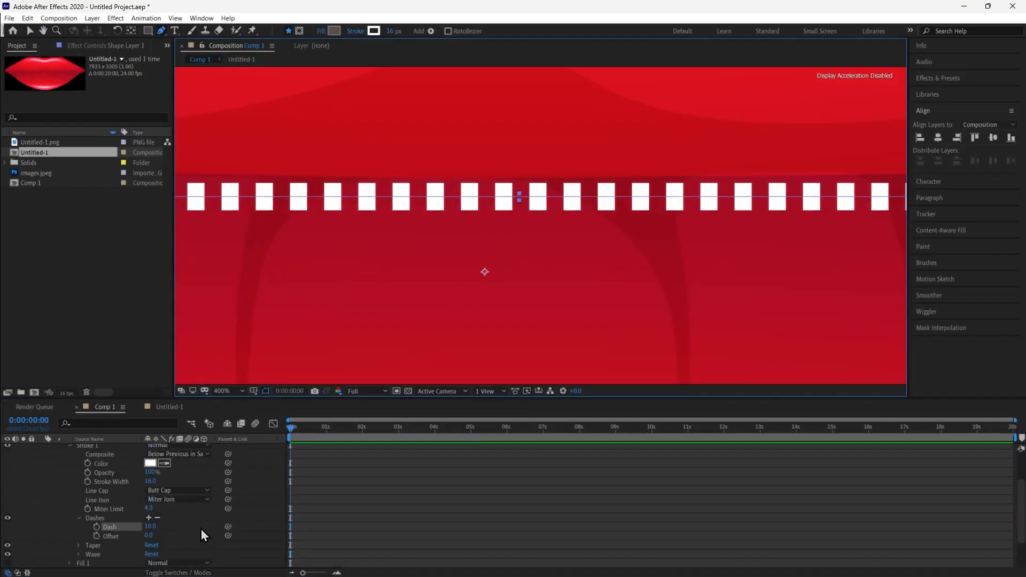
# Set the dash length to 16
pyautogui.scroll(-2, 201, 529)
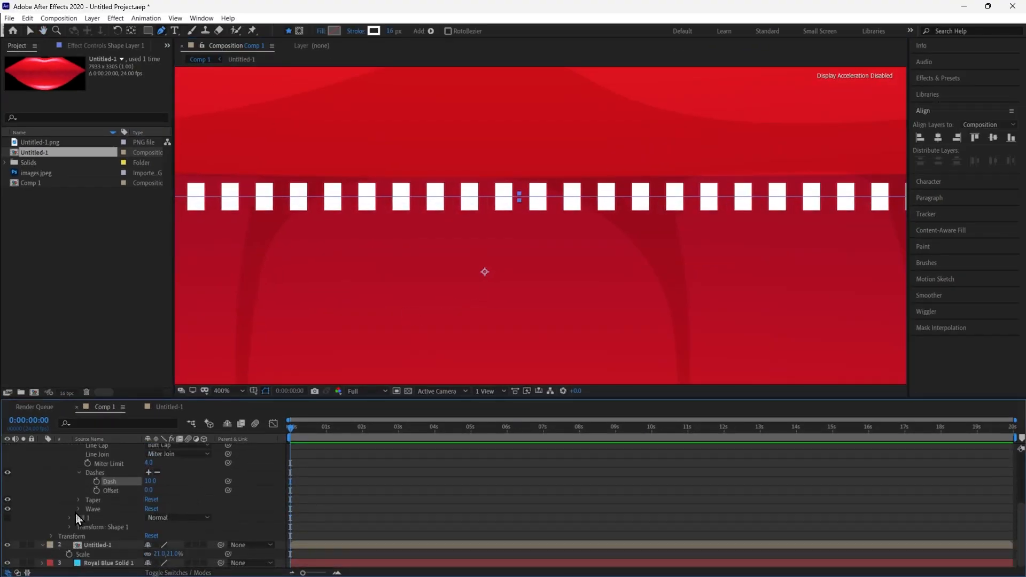
pyautogui.moveTo(148, 485); pyautogui.dragTo(150, 478)
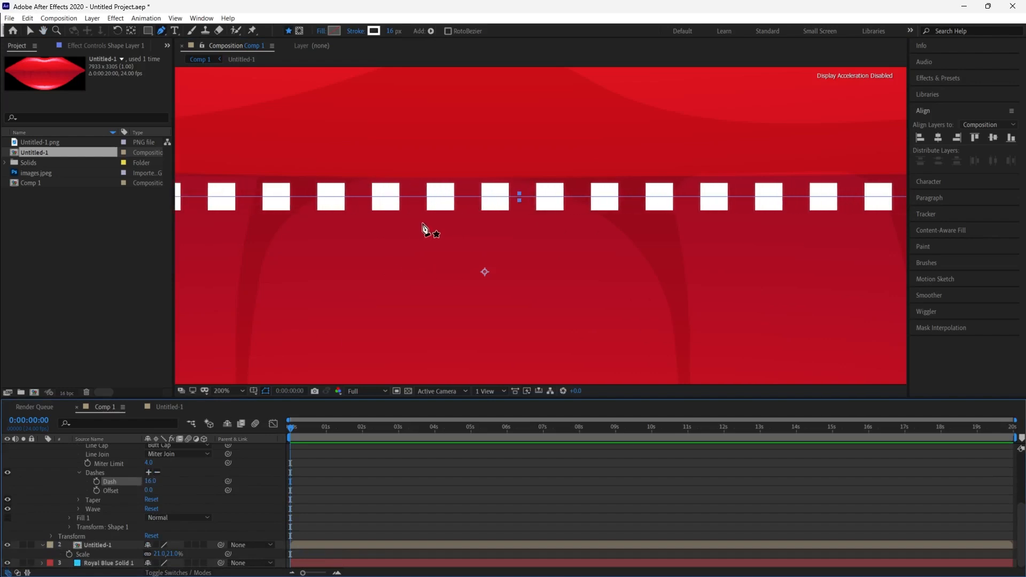
pyautogui.scroll(-6, 424, 229)
pyautogui.press('.')
pyautogui.press('.')
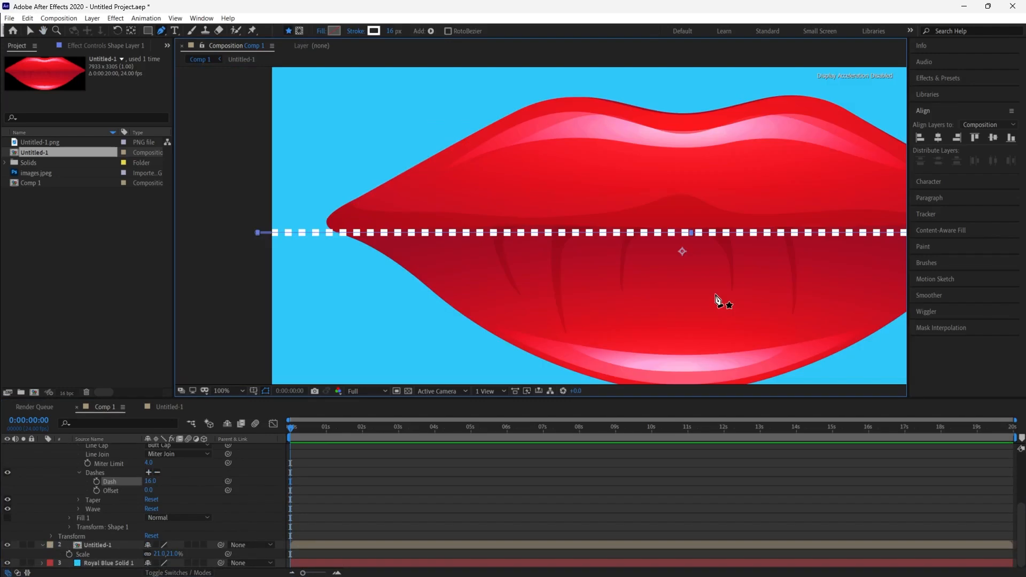
# Duplicate the dashed shape layer
pyautogui.scroll(4, 71, 491)
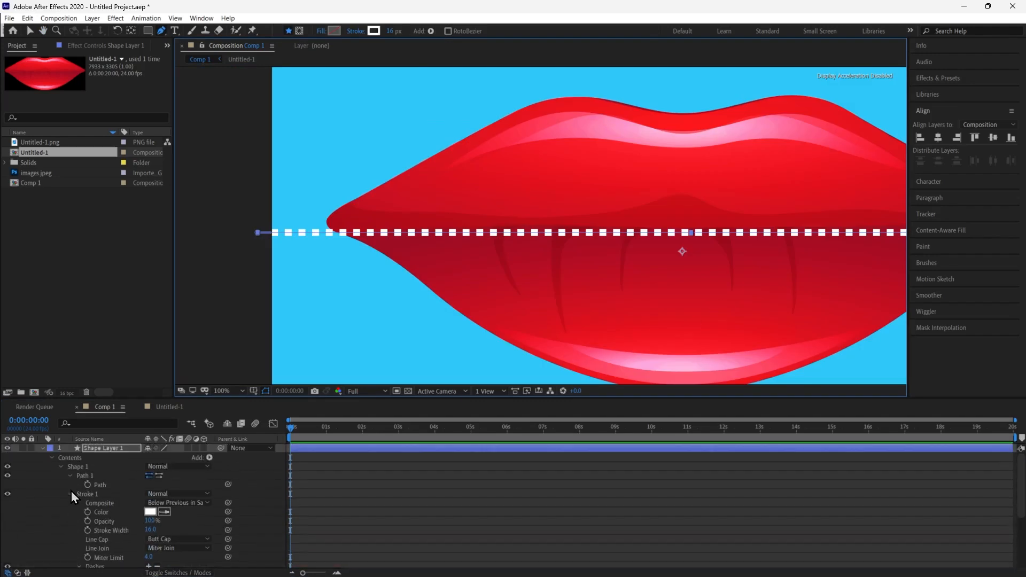
pyautogui.click(104, 453)
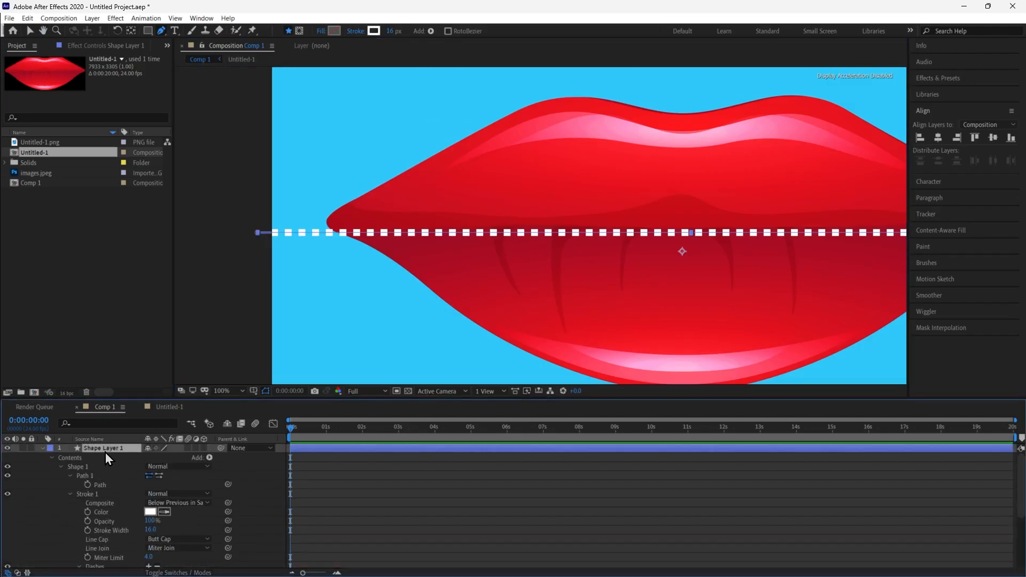
pyautogui.hotkey('ctrl', 'd')
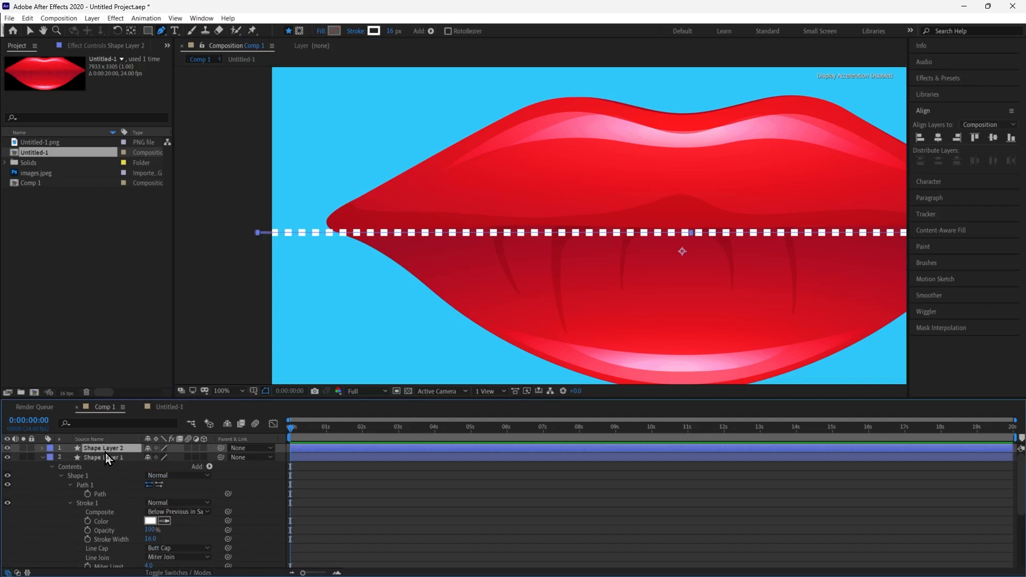
# Shift the duplicate layer's horizontal position so its dashes fill the gaps between the original dashes
pyautogui.press('p')
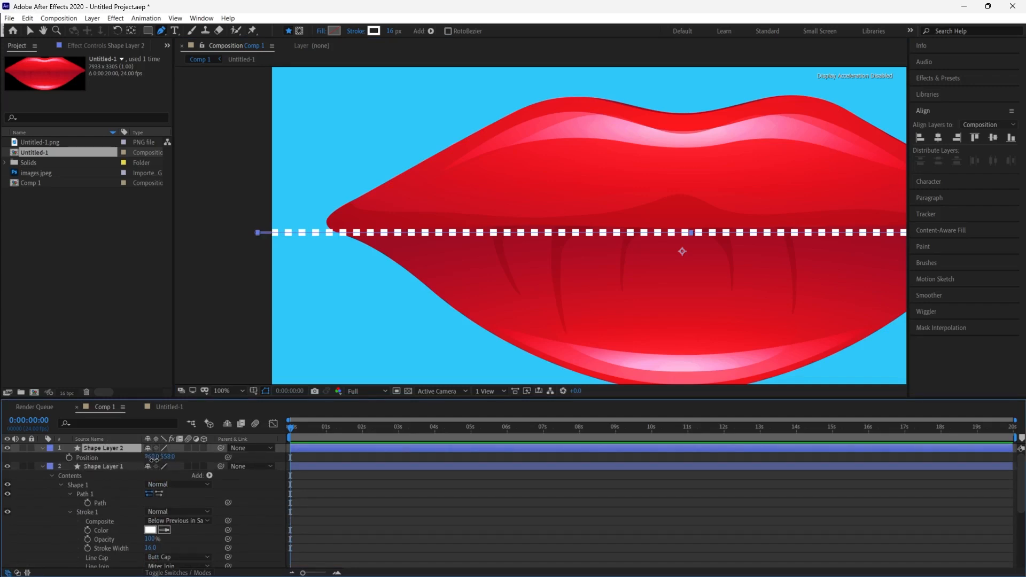
pyautogui.moveTo(151, 458); pyautogui.dragTo(158, 458)
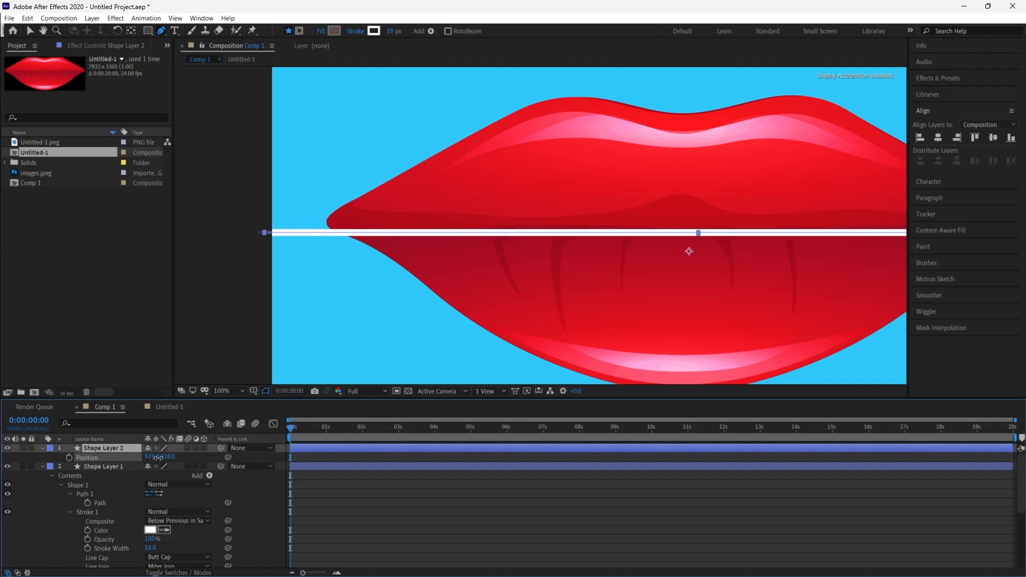
# Nudge the duplicate dashed line's vertical position to about 547 so its dashes sit just above the original's
pyautogui.moveTo(166, 457); pyautogui.dragTo(156, 458)
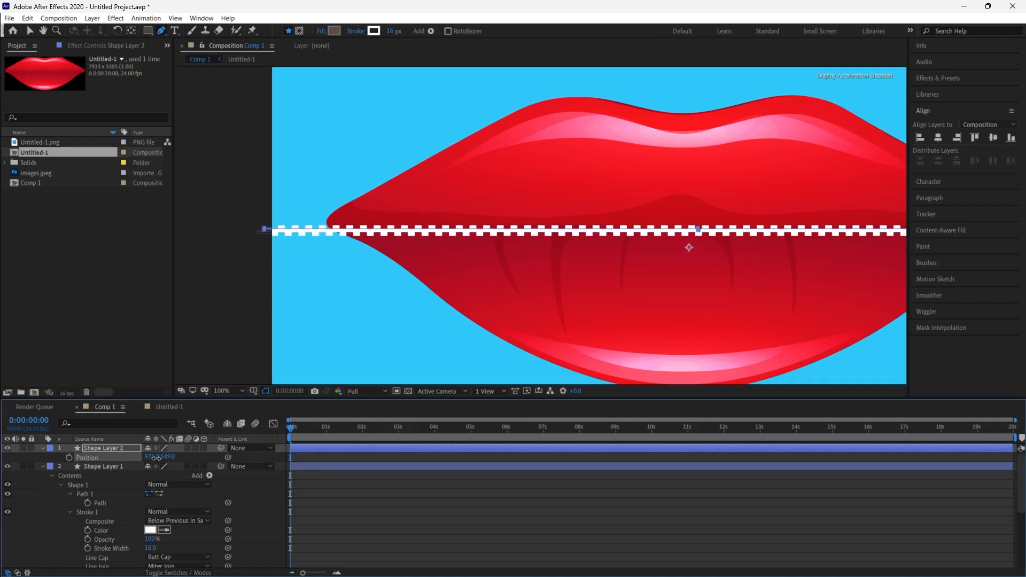
pyautogui.scroll(-2, 562, 280)
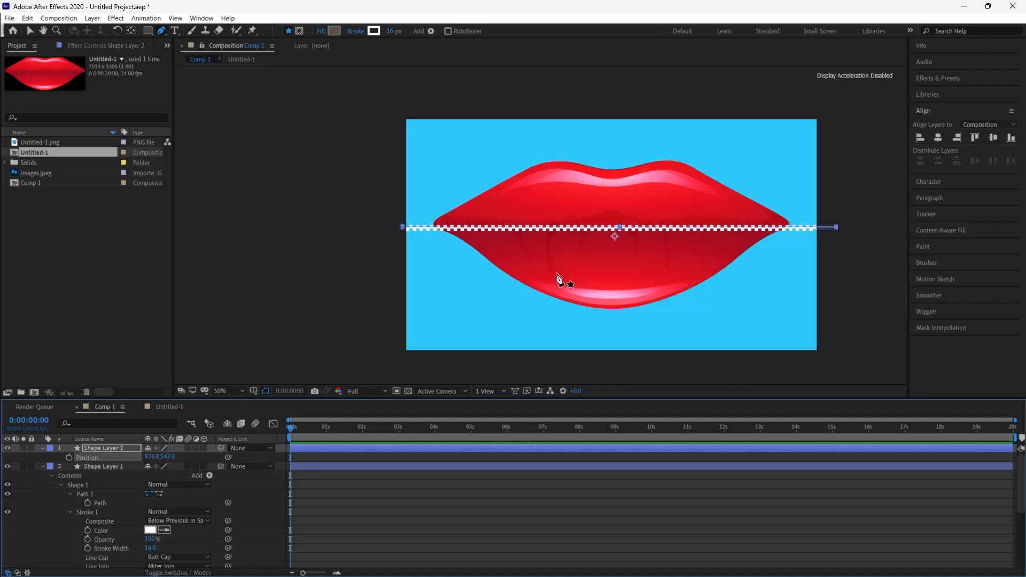
pyautogui.scroll(1, 756, 298)
pyautogui.scroll(-1, 759, 302)
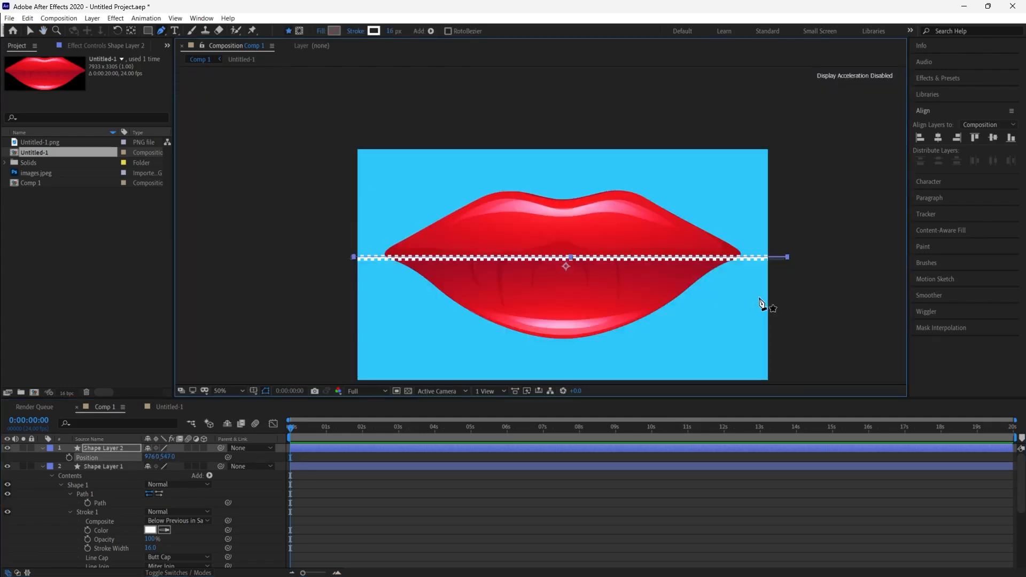
pyautogui.click(804, 308)
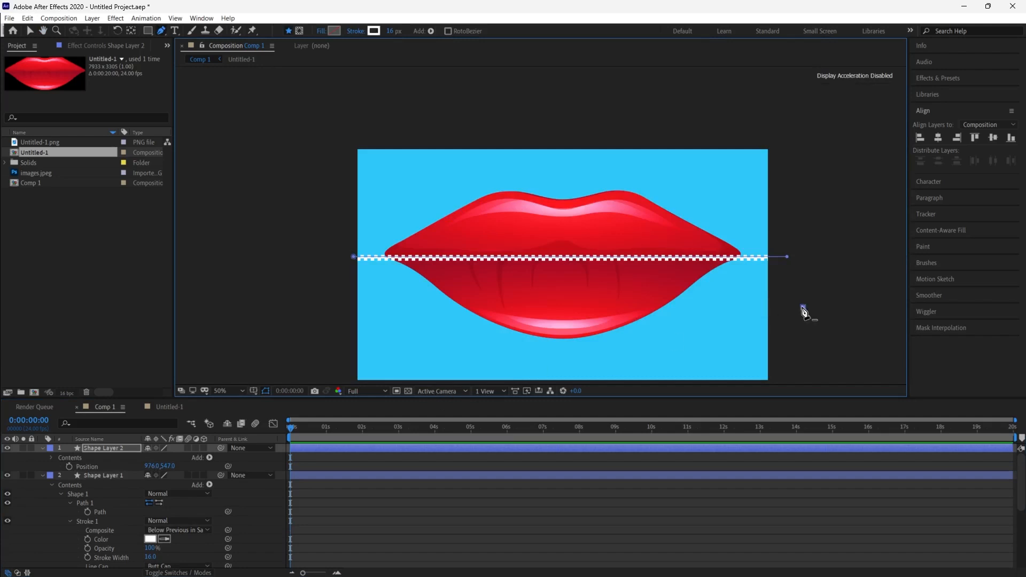
pyautogui.hotkey('ctrl', 'z')
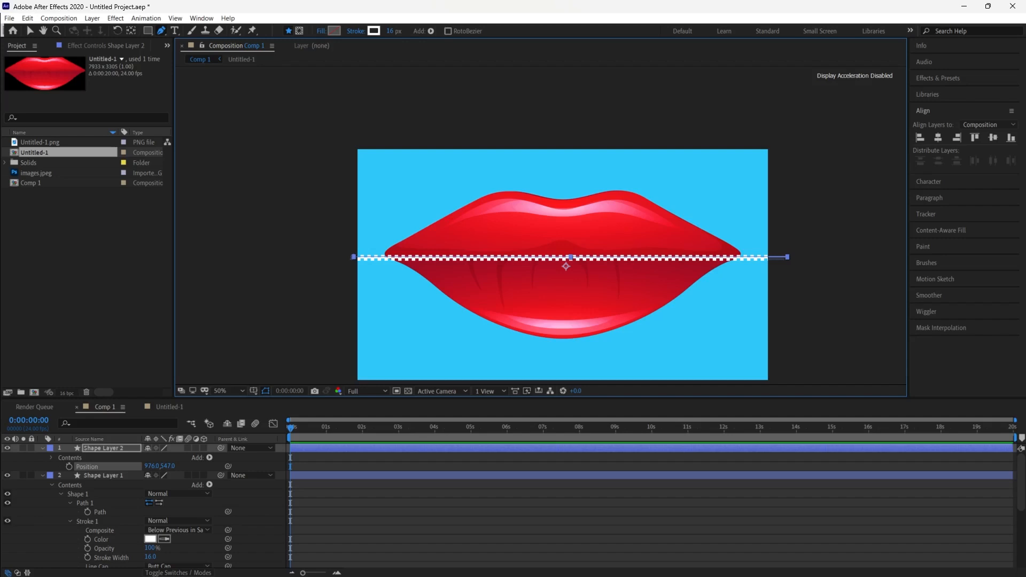
pyautogui.moveTo(687, 243); pyautogui.dragTo(595, 252)
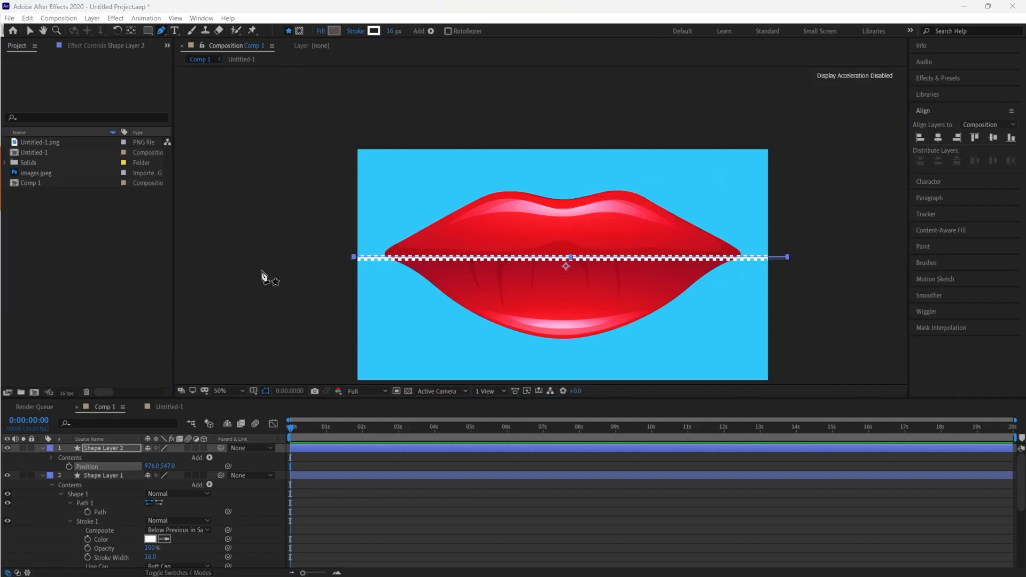
pyautogui.click(32, 33)
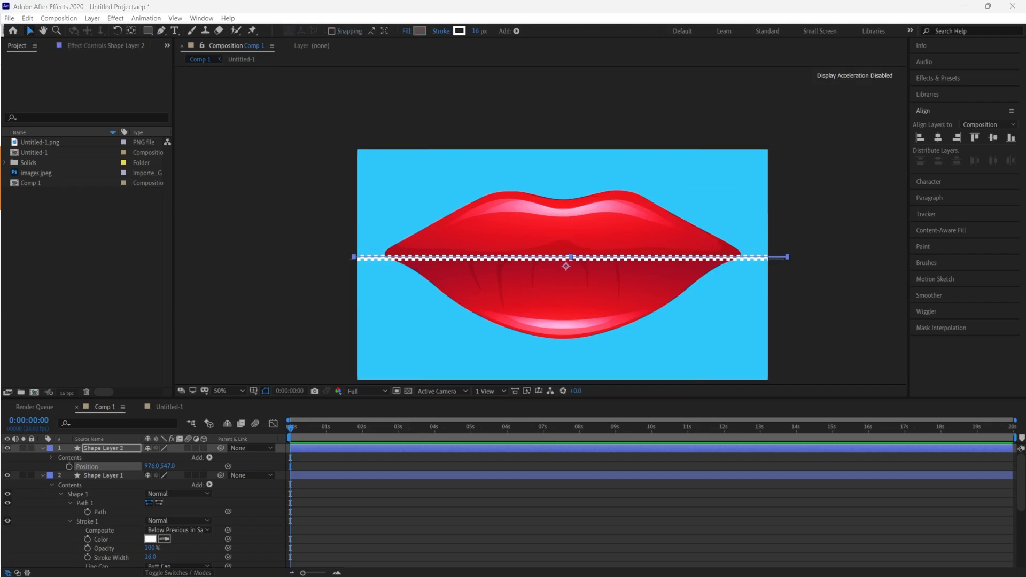
pyautogui.moveTo(436, 300); pyautogui.dragTo(138, 312)
# Import the vecteezy_zipper-icon-vector_ JPG from the zipper folder in Downloads
pyautogui.doubleClick(101, 293)
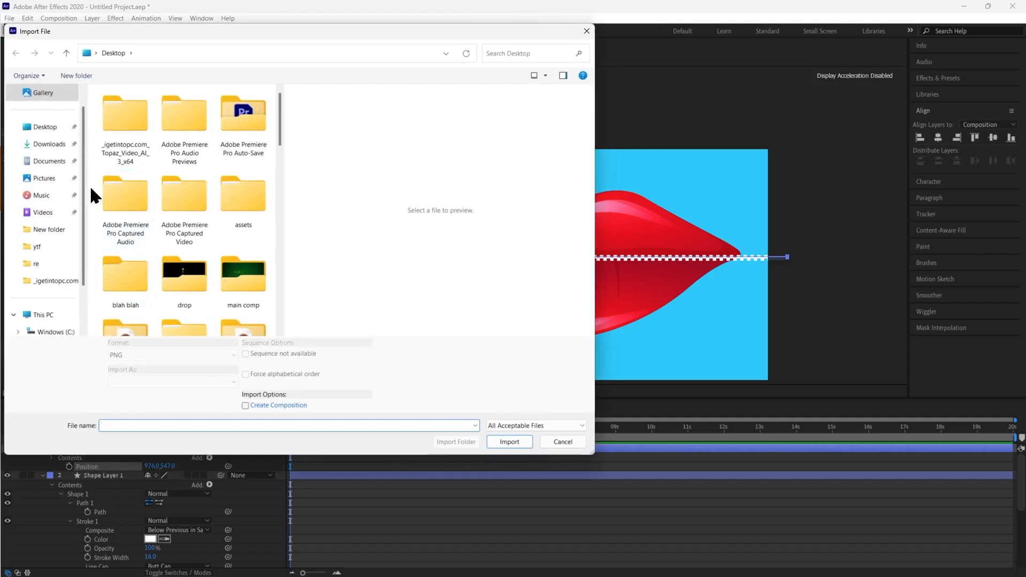
pyautogui.click(37, 144)
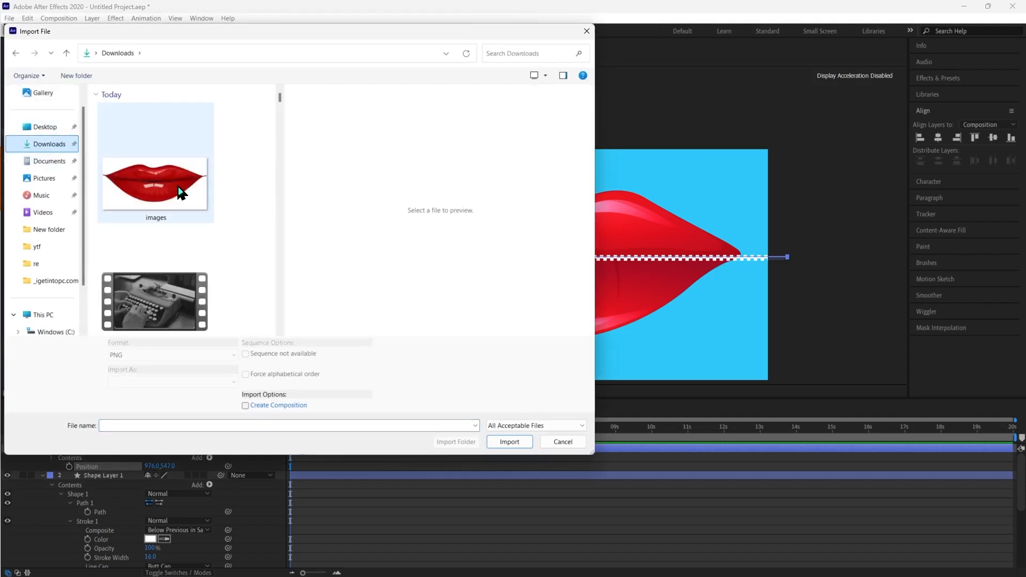
pyautogui.scroll(-5, 178, 187)
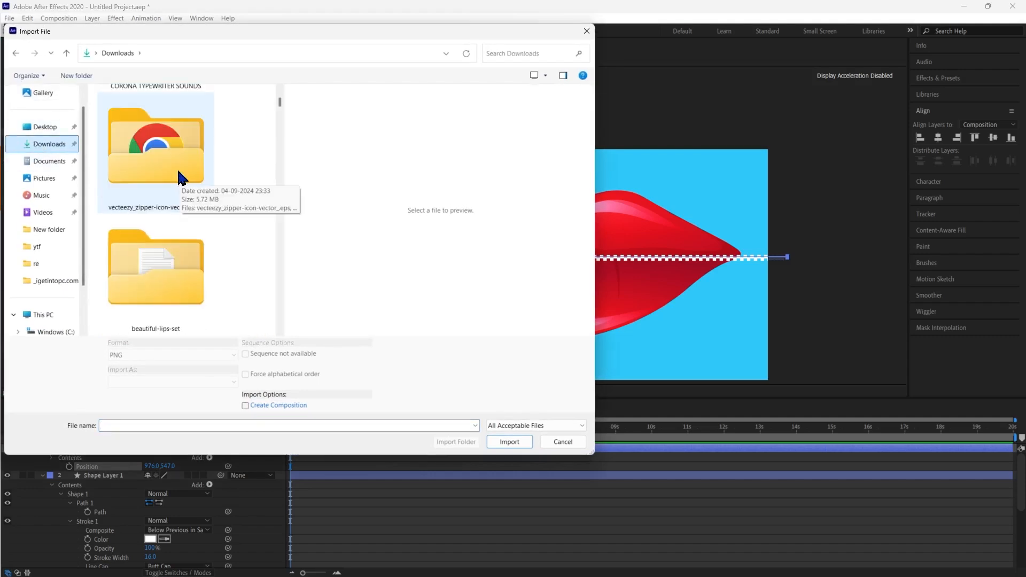
pyautogui.doubleClick(178, 167)
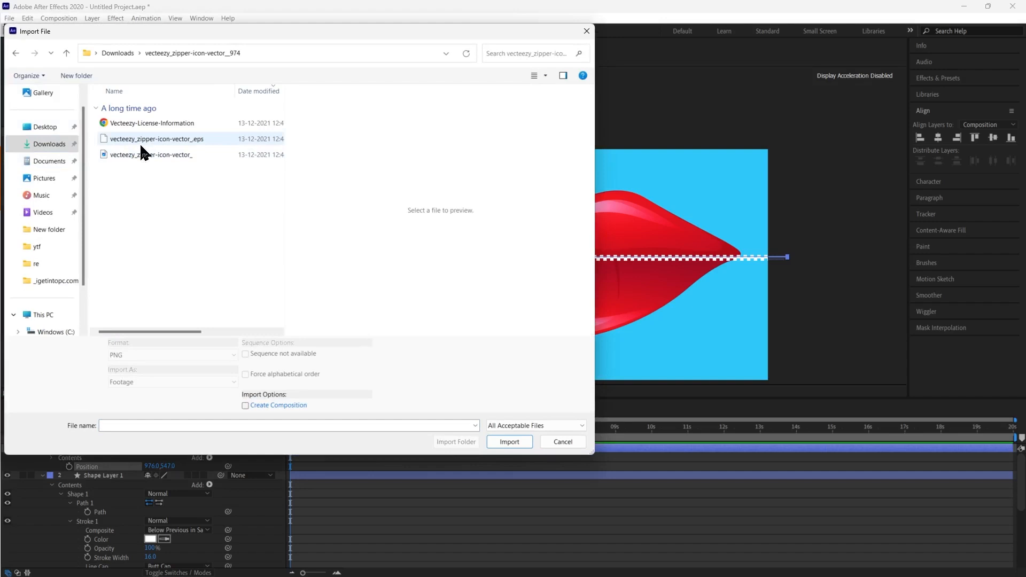
pyautogui.click(139, 156)
pyautogui.click(502, 443)
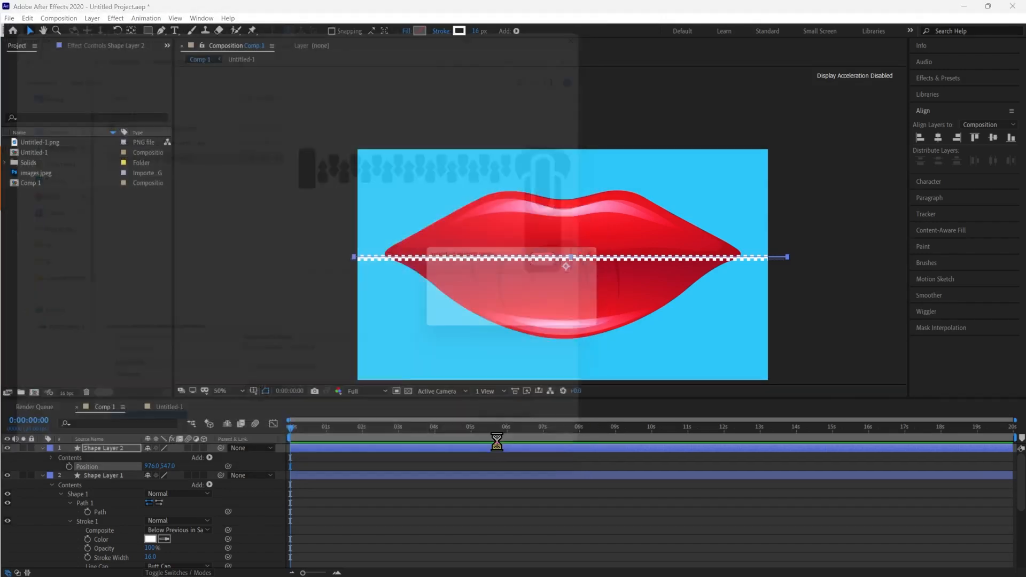
# Create a new composition from the imported zipper image
pyautogui.click(71, 281)
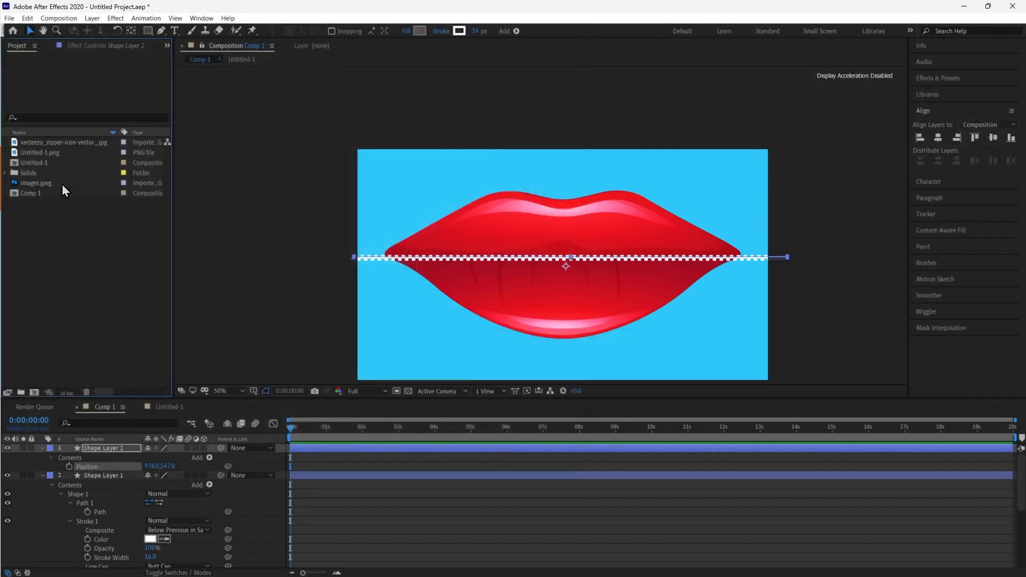
pyautogui.click(69, 134)
pyautogui.moveTo(46, 198); pyautogui.dragTo(34, 390)
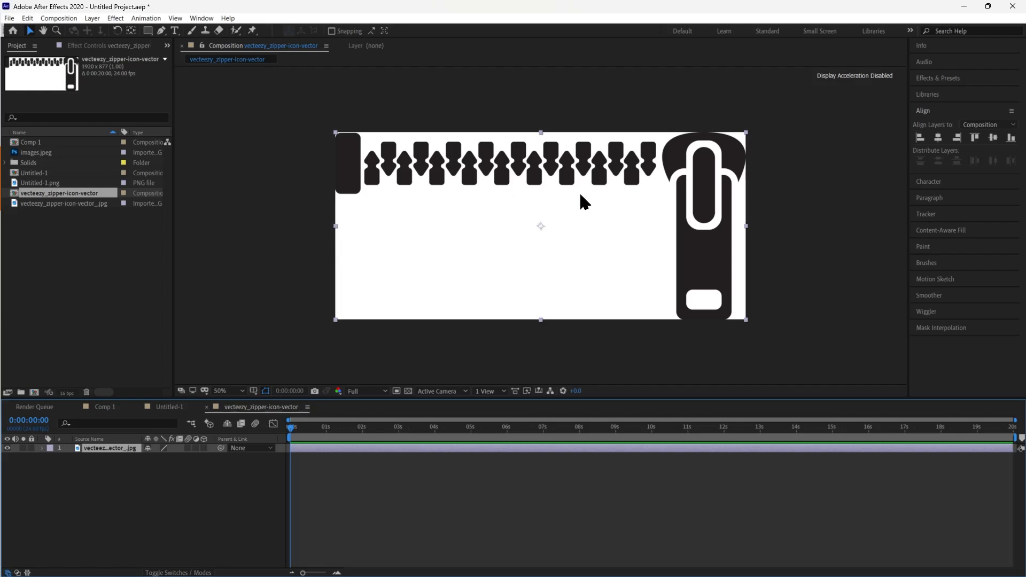
pyautogui.hotkey('ctrl', 'k')
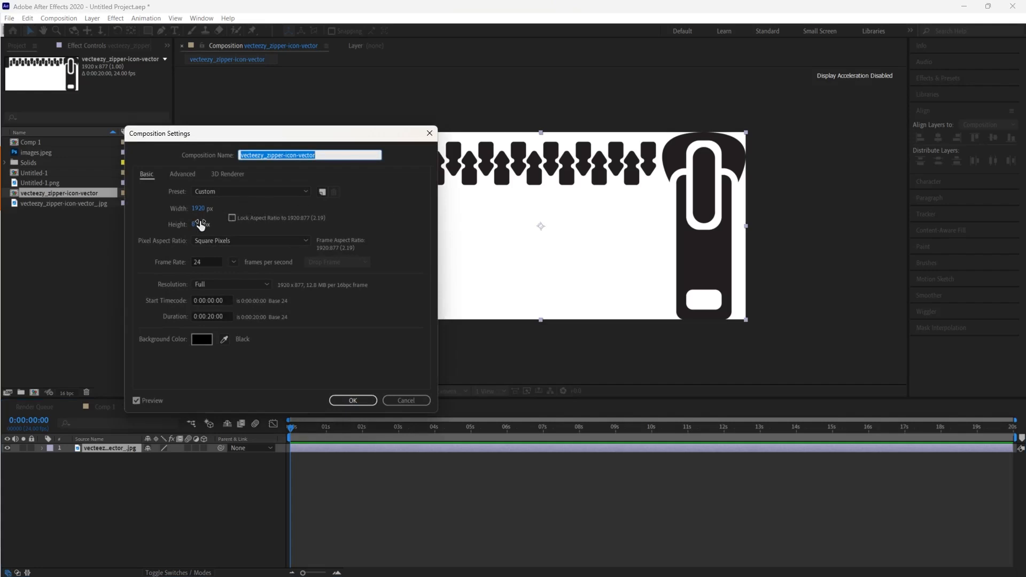
pyautogui.moveTo(197, 224); pyautogui.dragTo(121, 238)
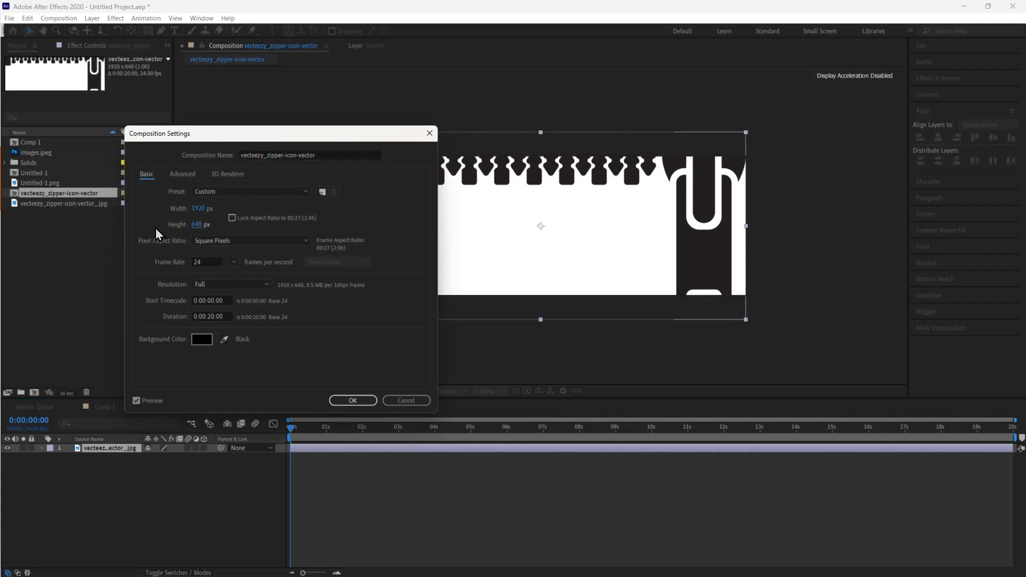
pyautogui.click(414, 402)
# Set the zipper composition's width to 575 px in its composition settings
pyautogui.hotkey('ctrl', 'k')
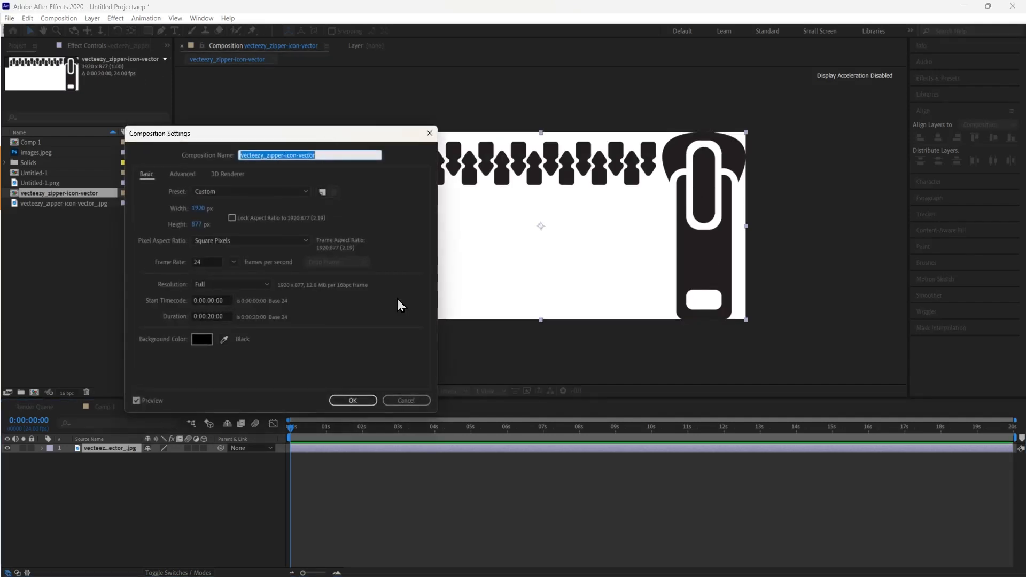
pyautogui.moveTo(199, 209); pyautogui.dragTo(4, 217)
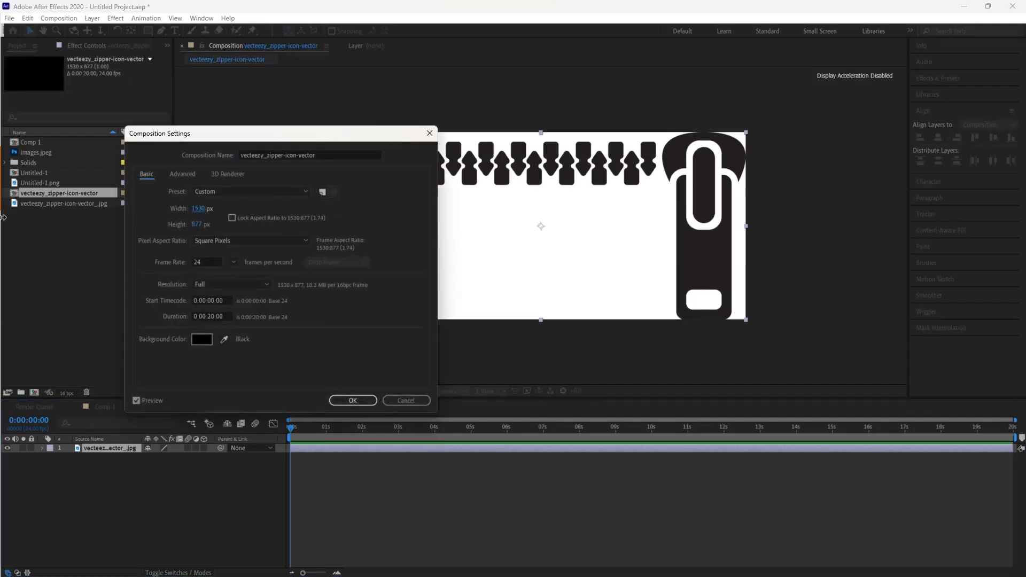
pyautogui.moveTo(214, 209); pyautogui.dragTo(102, 209)
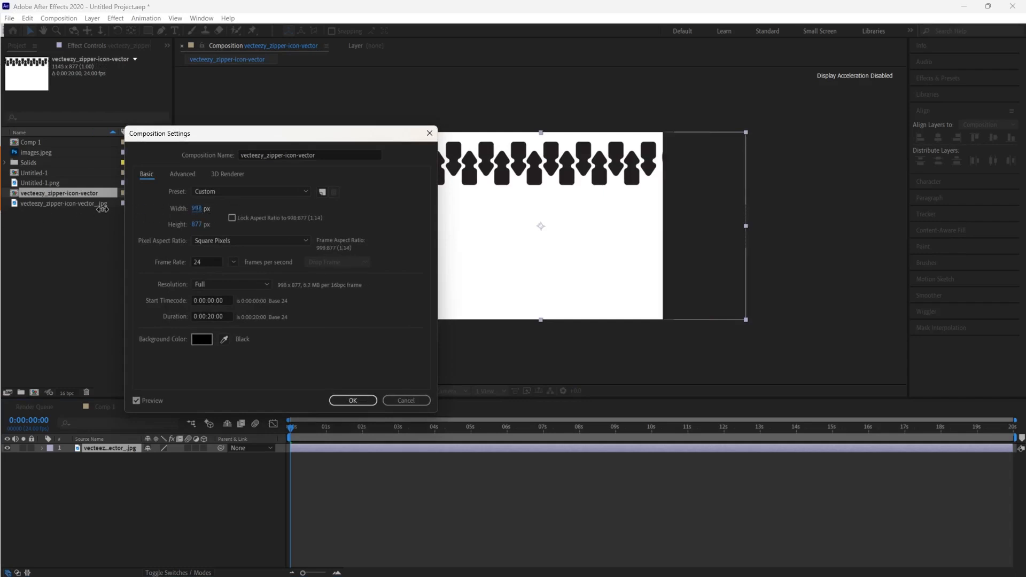
pyautogui.moveTo(367, 137); pyautogui.dragTo(278, 138)
pyautogui.moveTo(114, 207); pyautogui.dragTo(63, 217)
pyautogui.click(269, 400)
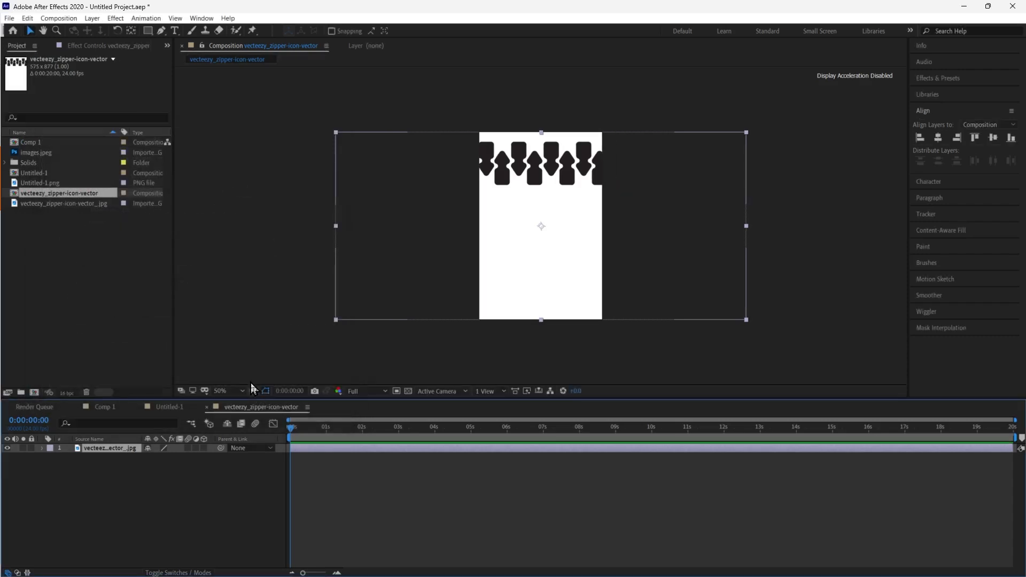
# Move the zipper image left to frame the pull tab and scale it to 91%
pyautogui.moveTo(529, 281); pyautogui.dragTo(374, 282)
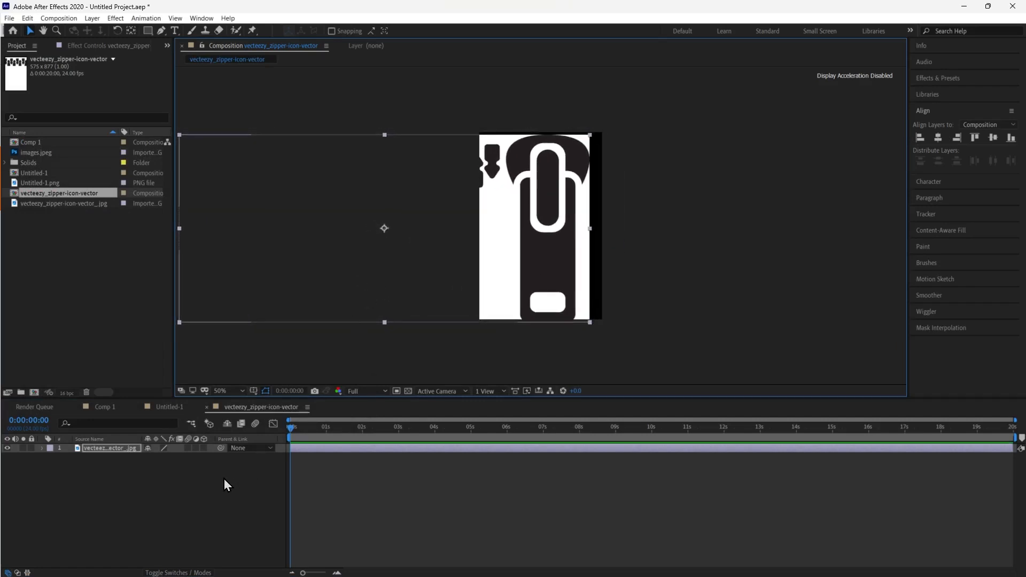
pyautogui.press('s')
pyautogui.moveTo(169, 458); pyautogui.dragTo(164, 458)
pyautogui.moveTo(532, 267); pyautogui.dragTo(540, 265)
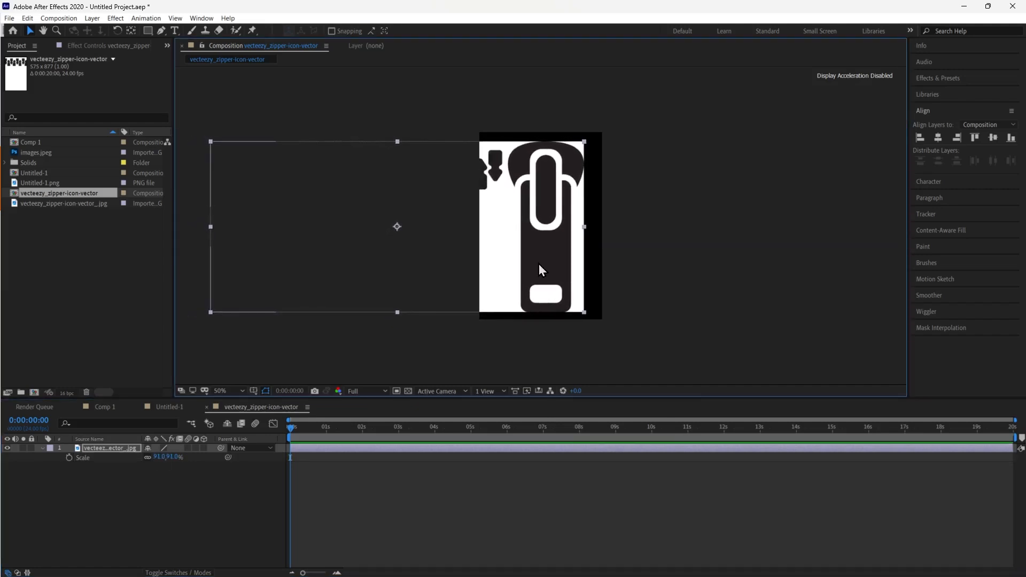
# Draw a rectangle mask around the zipper pull tab on the image layer
pyautogui.scroll(4, 559, 257)
pyautogui.scroll(-4, 559, 263)
pyautogui.click(148, 31)
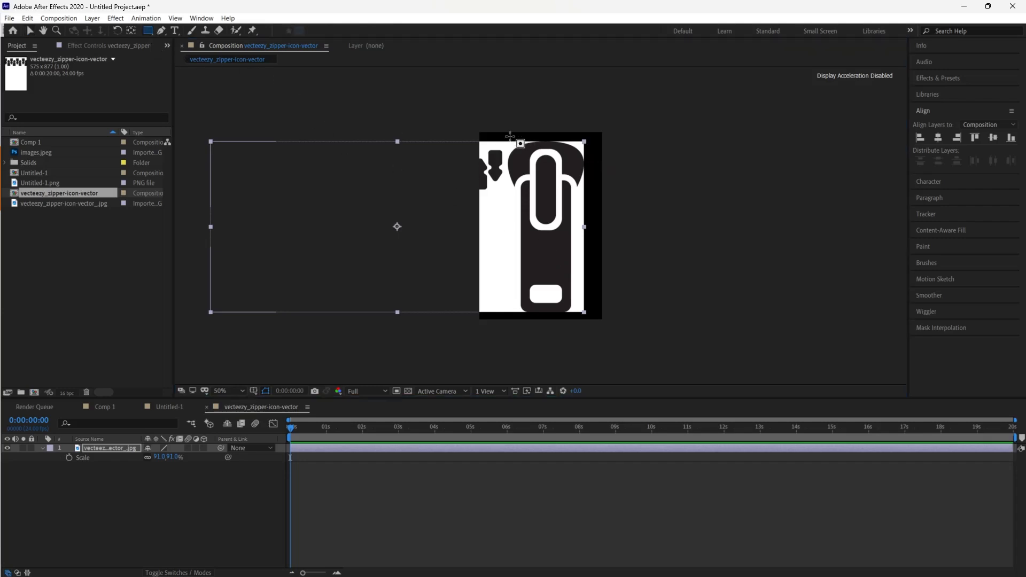
pyautogui.moveTo(506, 132); pyautogui.dragTo(596, 323)
pyautogui.click(138, 541)
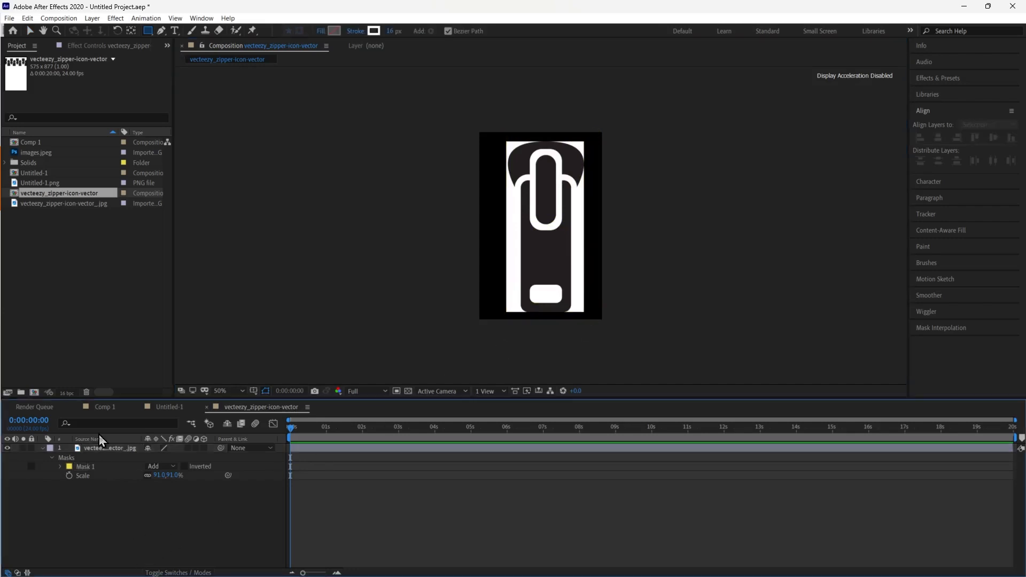
# Switch the timeline to show the layer Modes columns
pyautogui.click(105, 449)
pyautogui.click(168, 573)
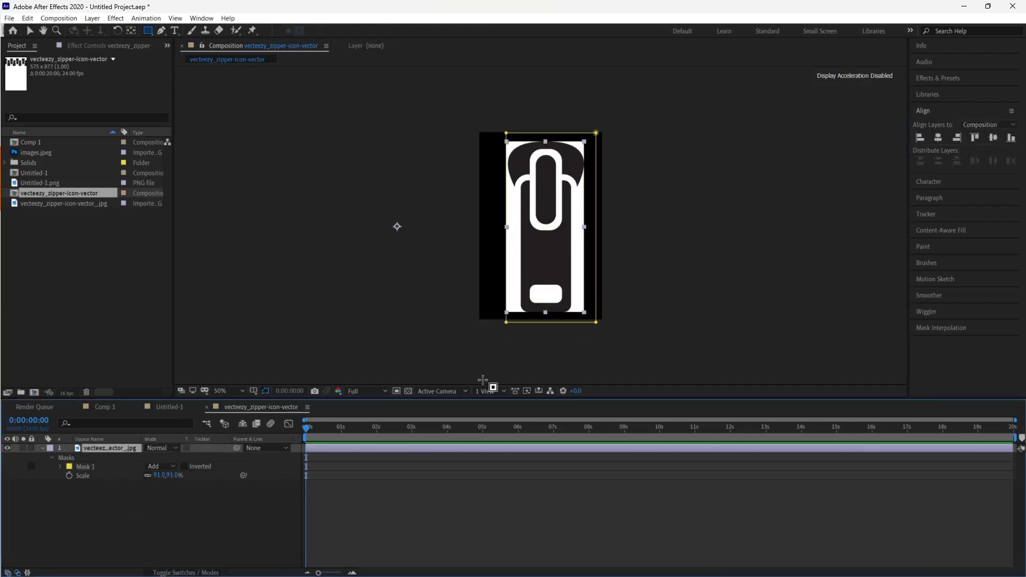
pyautogui.click(220, 509)
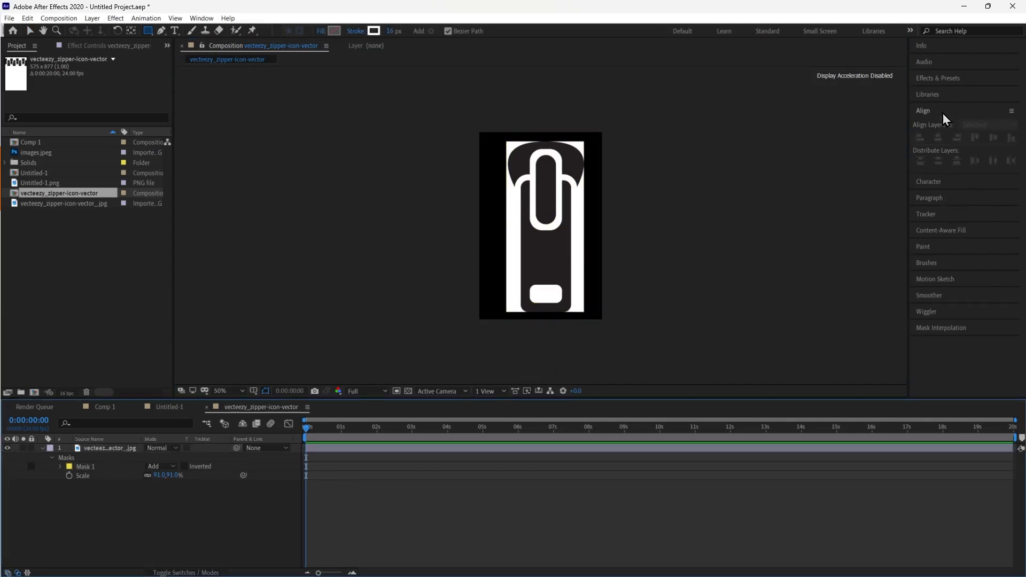
# Search the effects for "key" and apply Luma Key to the zipper image layer
pyautogui.click(945, 78)
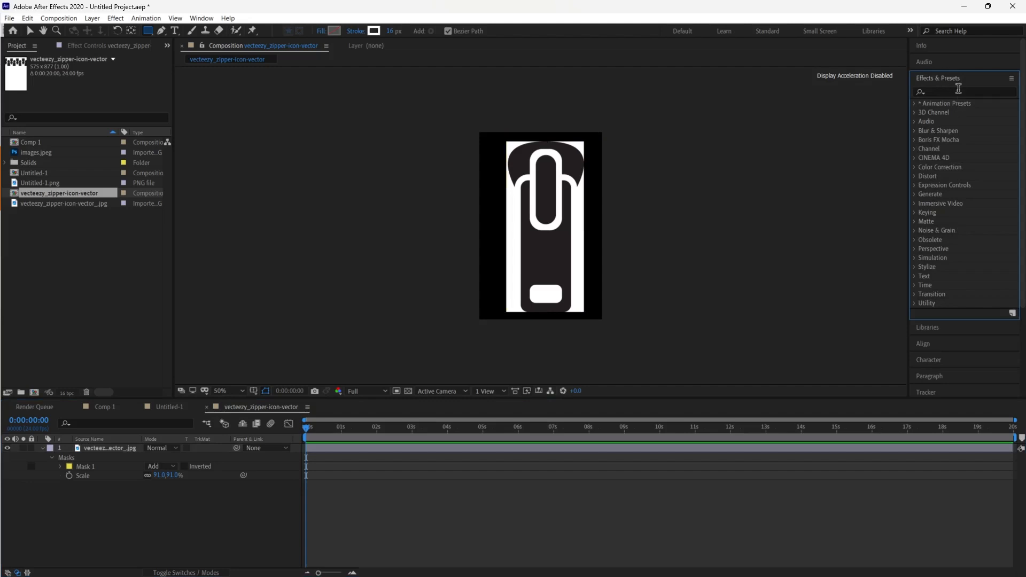
pyautogui.click(960, 89)
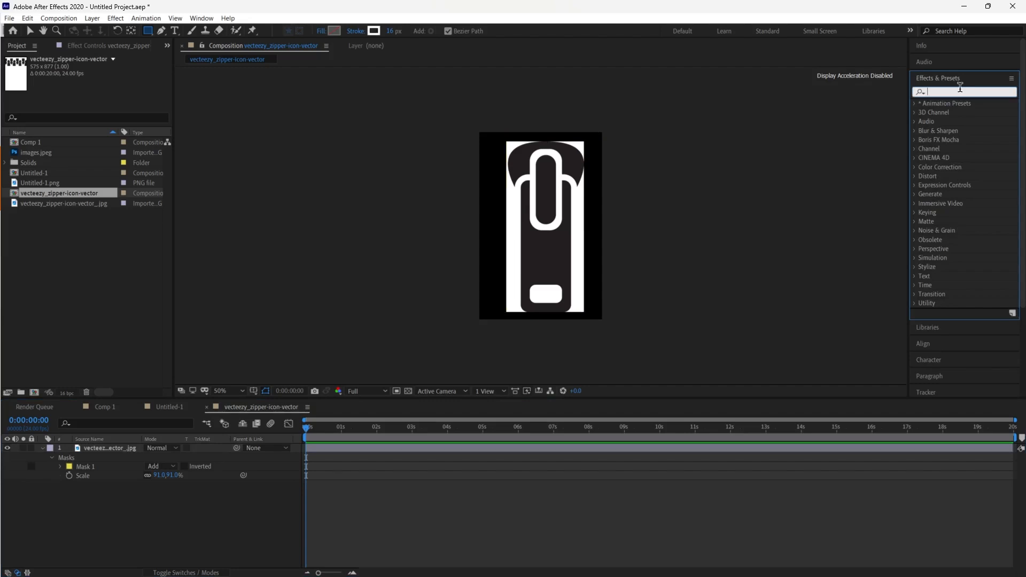
pyautogui.write('ke')
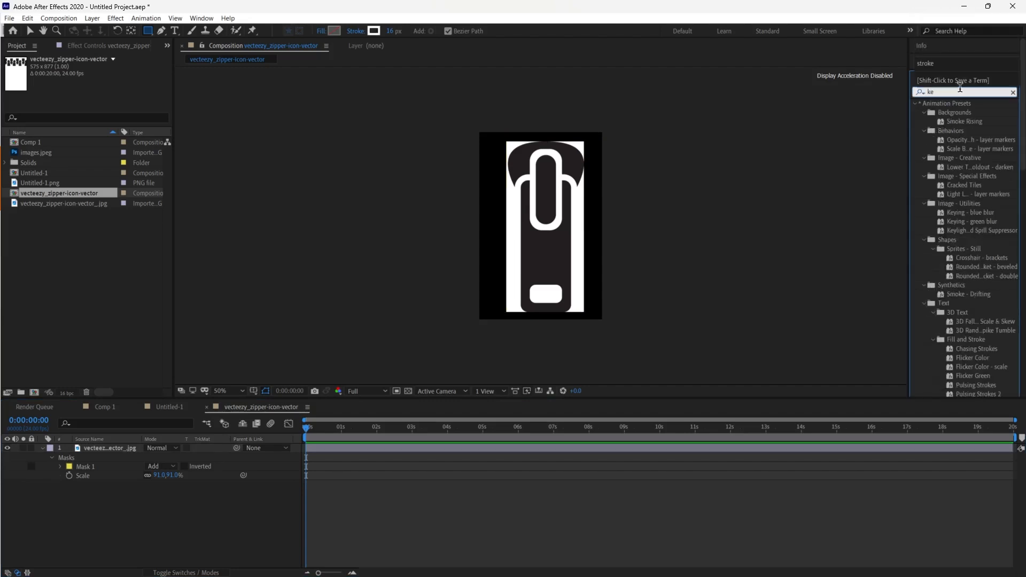
pyautogui.write('y')
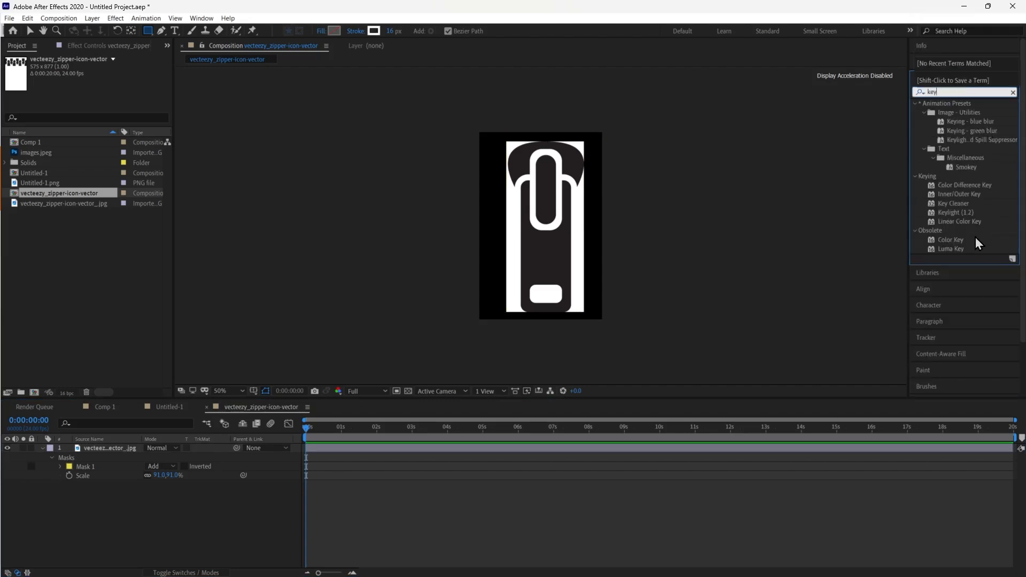
pyautogui.moveTo(961, 250); pyautogui.dragTo(581, 296)
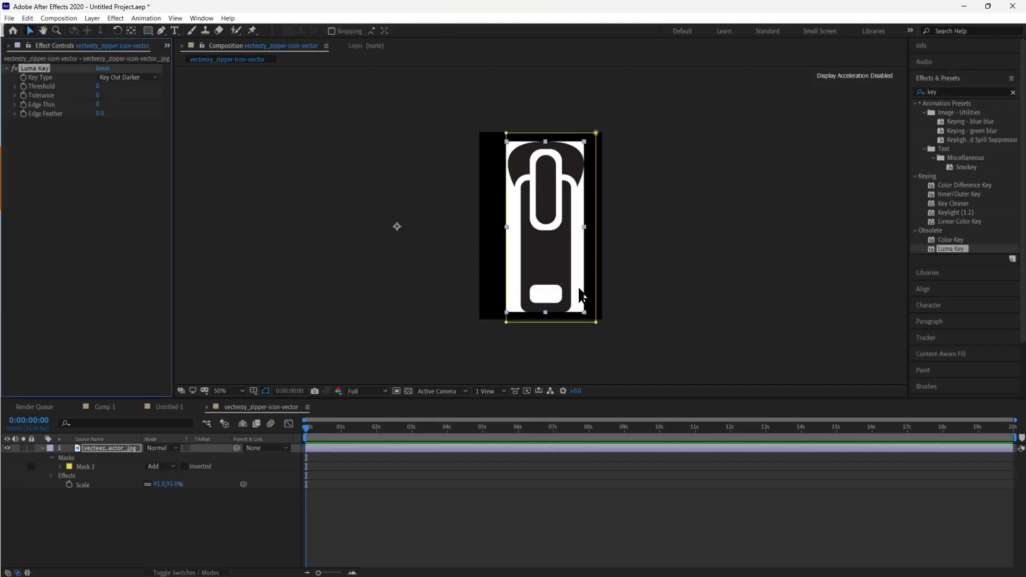
# Set the Luma Key's Key Type to Key Out Brighter
pyautogui.click(129, 79)
pyautogui.click(144, 90)
pyautogui.scroll(2, 566, 164)
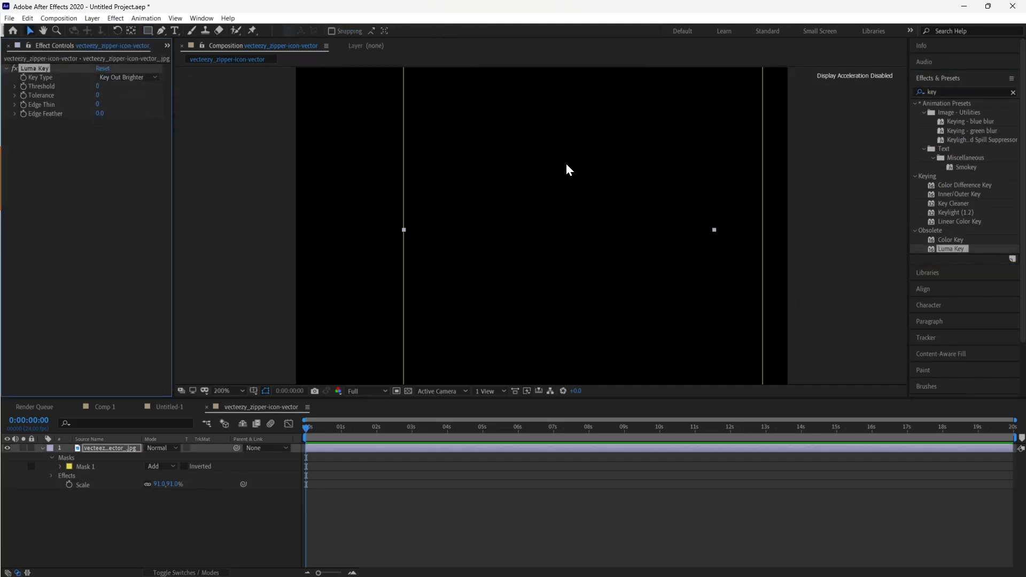
pyautogui.scroll(-1, 567, 164)
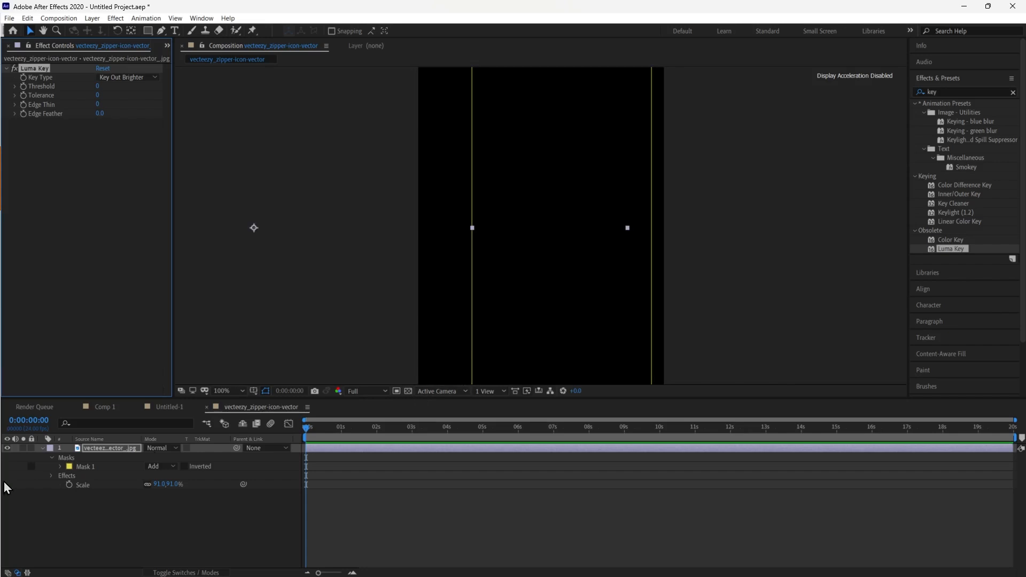
# Add a new solid layer and place it beneath the zipper image layer as a temporary backdrop
pyautogui.rightClick(105, 527)
pyautogui.moveTo(146, 410)
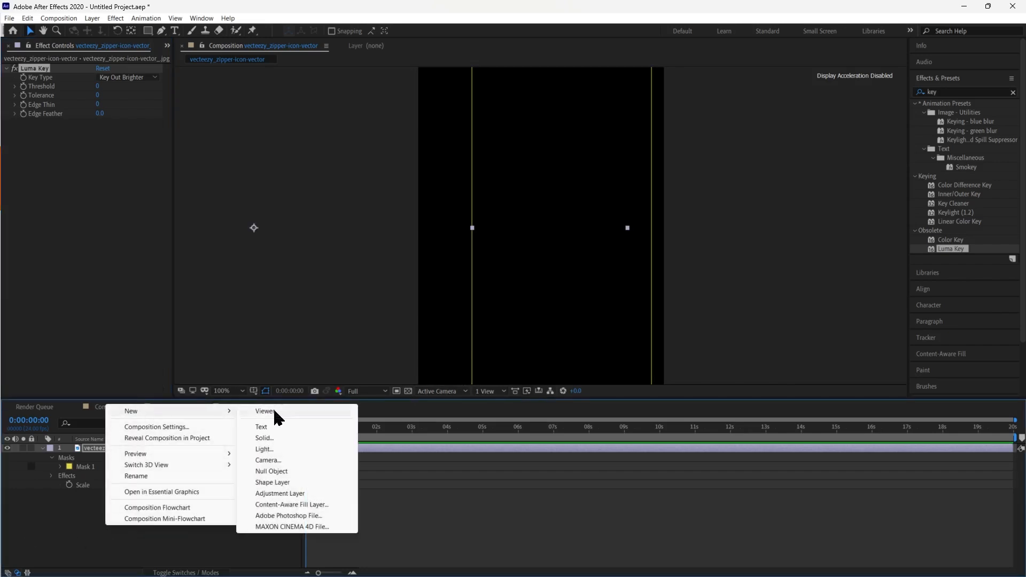
pyautogui.click(270, 439)
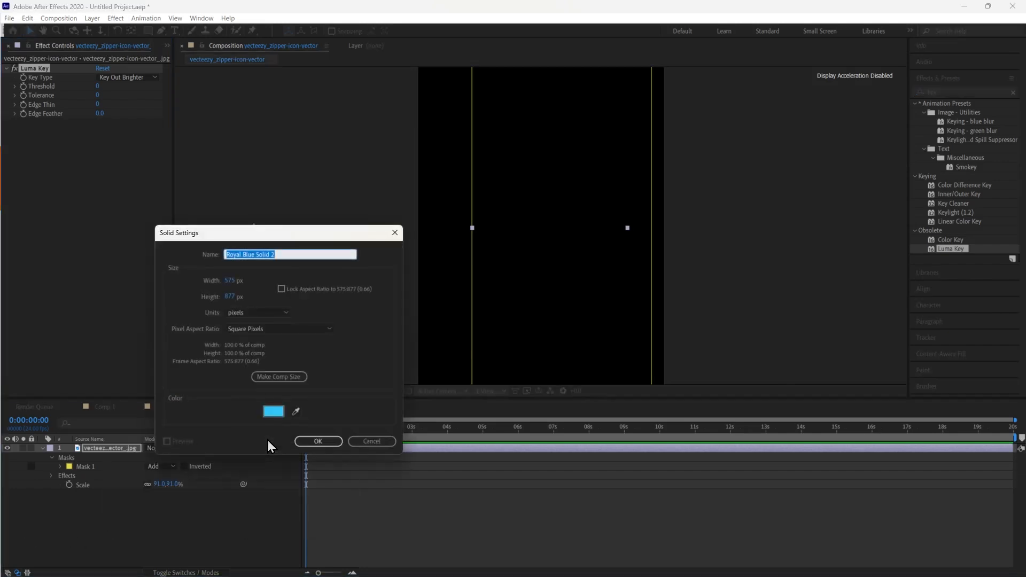
pyautogui.click(318, 442)
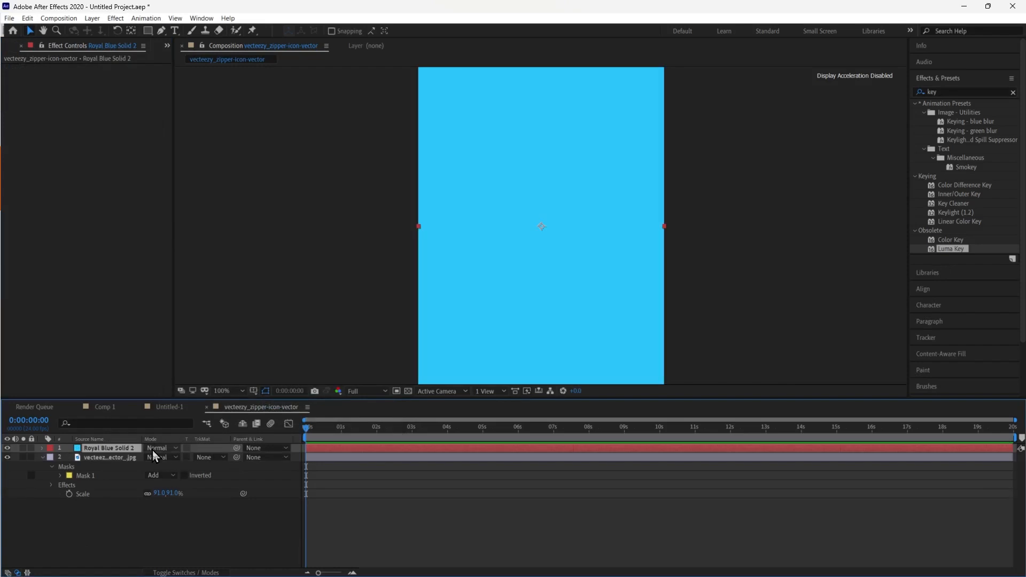
pyautogui.moveTo(123, 455); pyautogui.dragTo(118, 523)
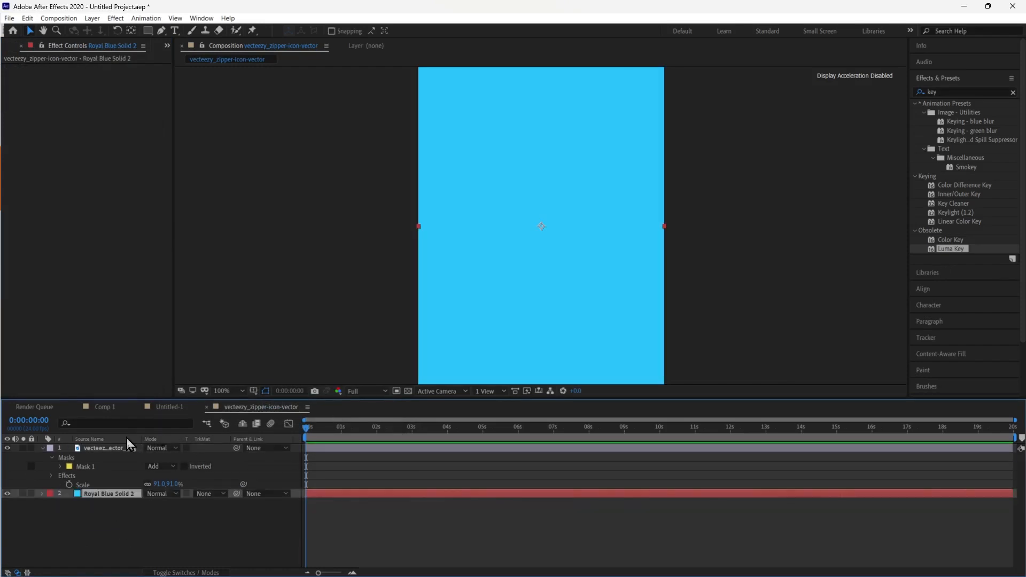
# Set the zipper image layer's Luma Key Threshold to 57
pyautogui.click(97, 449)
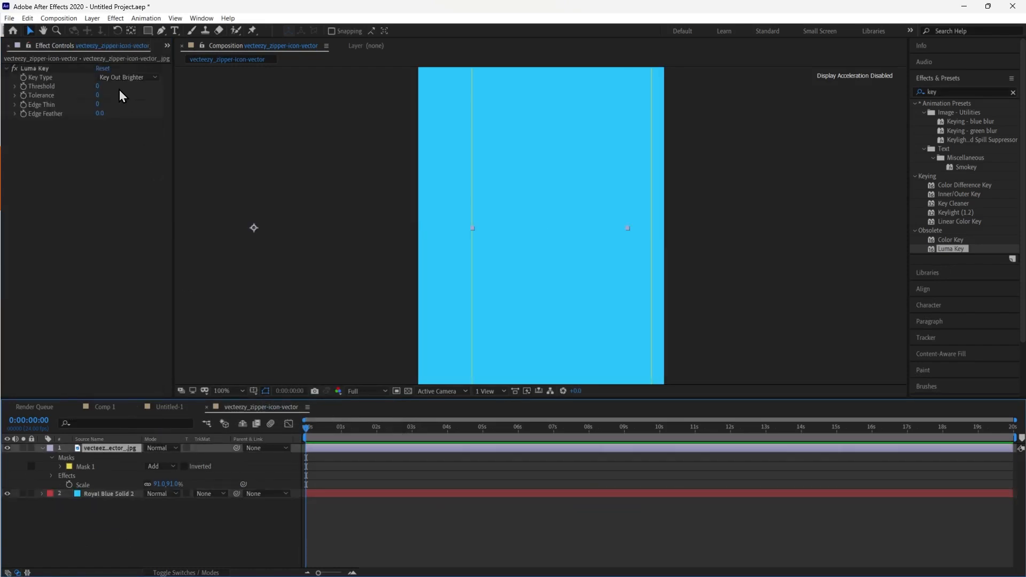
pyautogui.moveTo(97, 87); pyautogui.dragTo(396, 87)
pyautogui.scroll(-2, 649, 212)
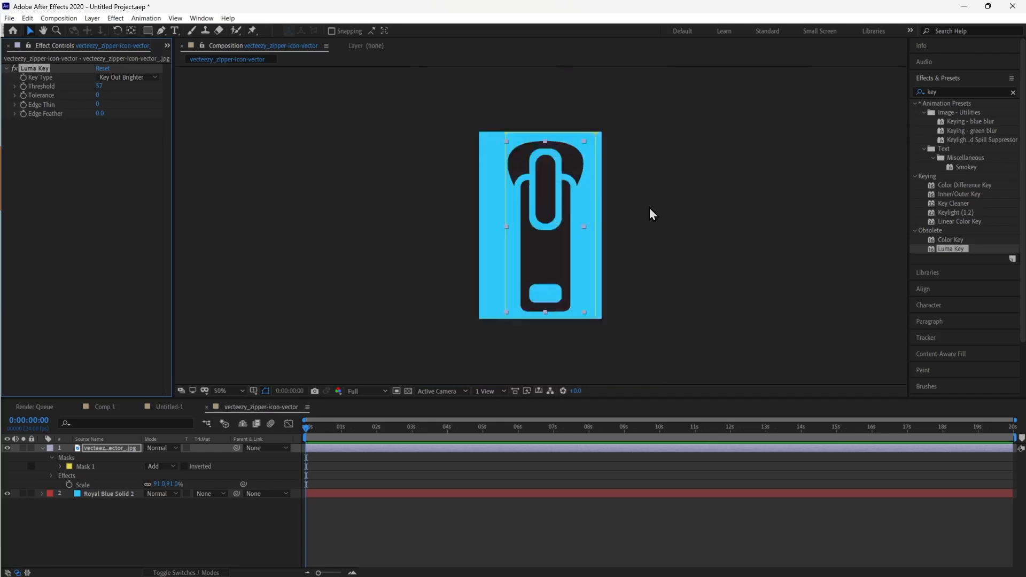
pyautogui.scroll(7, 648, 211)
pyautogui.scroll(-2, 618, 227)
pyautogui.scroll(-5, 617, 221)
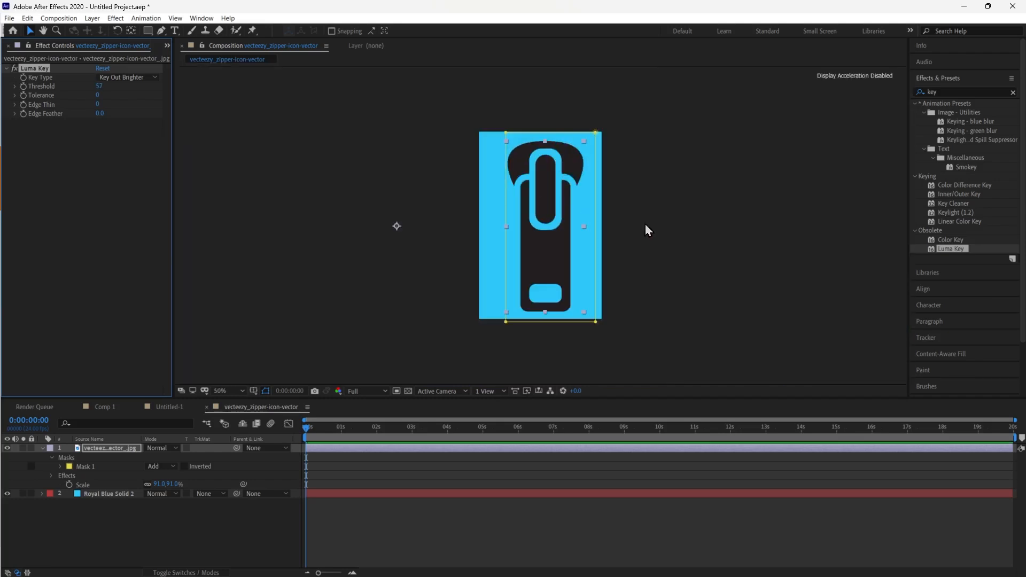
# Delete the temporary blue solid layer from the zipper composition
pyautogui.click(127, 530)
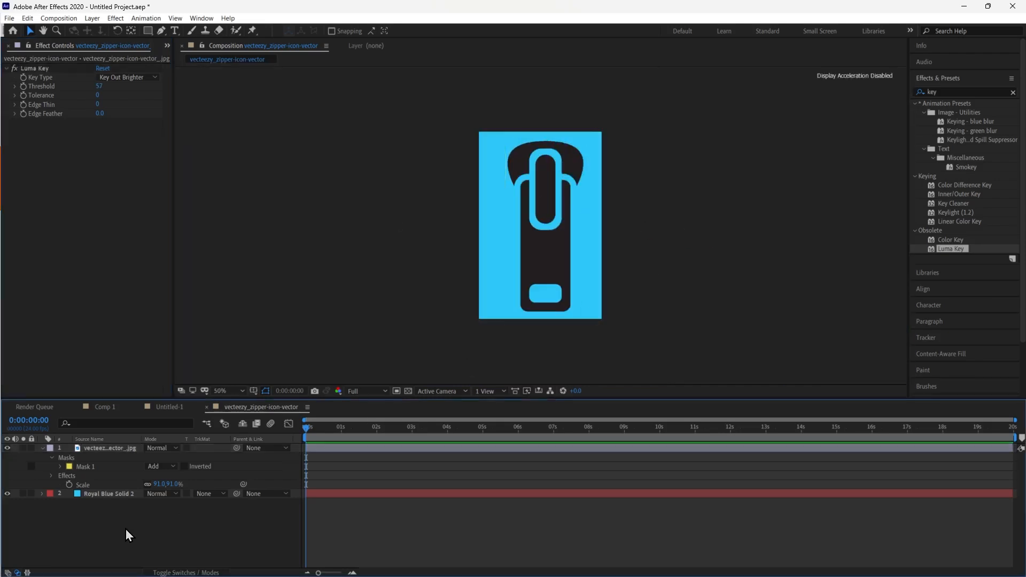
pyautogui.click(118, 490)
pyautogui.click(116, 495)
pyautogui.press('Delete')
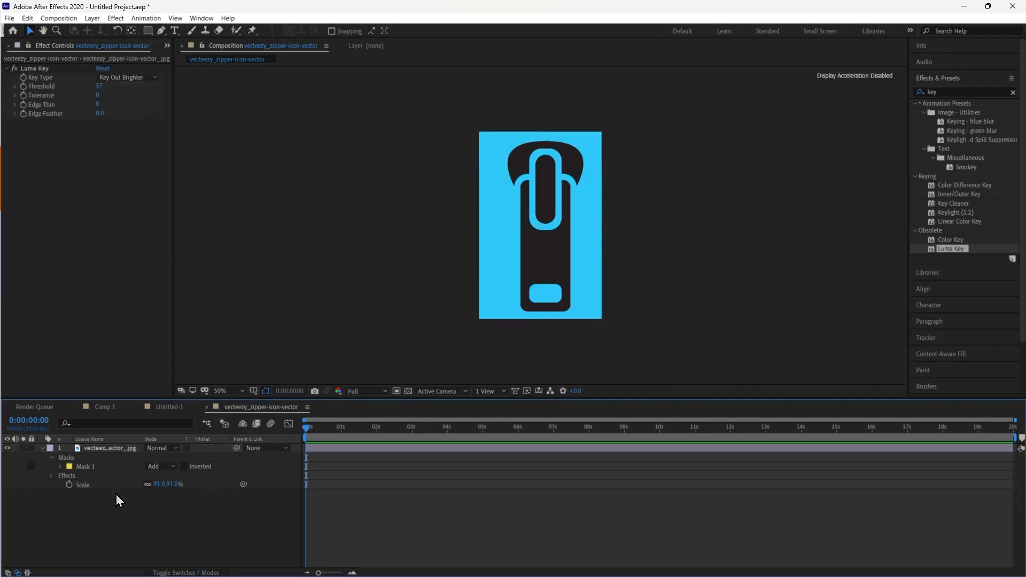
# Center the zipper image both horizontally and vertically in its composition using Align
pyautogui.moveTo(545, 284); pyautogui.dragTo(541, 286)
pyautogui.click(924, 289)
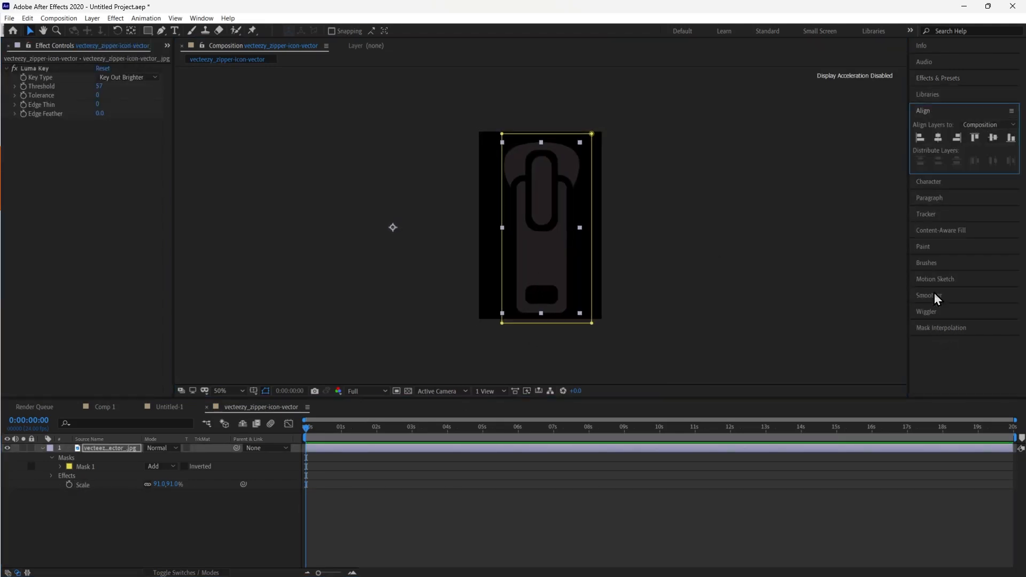
pyautogui.click(938, 138)
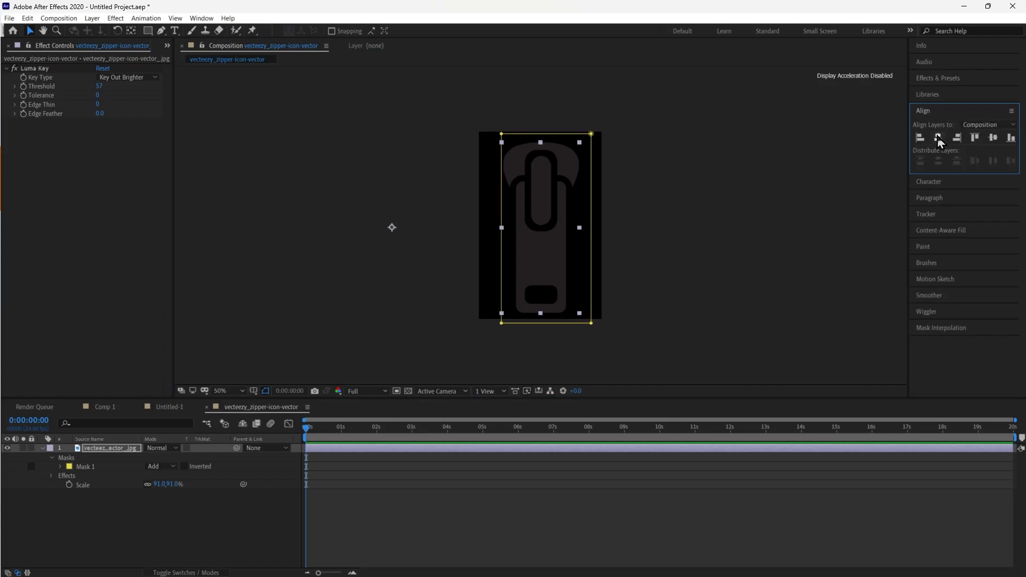
pyautogui.click(993, 139)
pyautogui.click(769, 268)
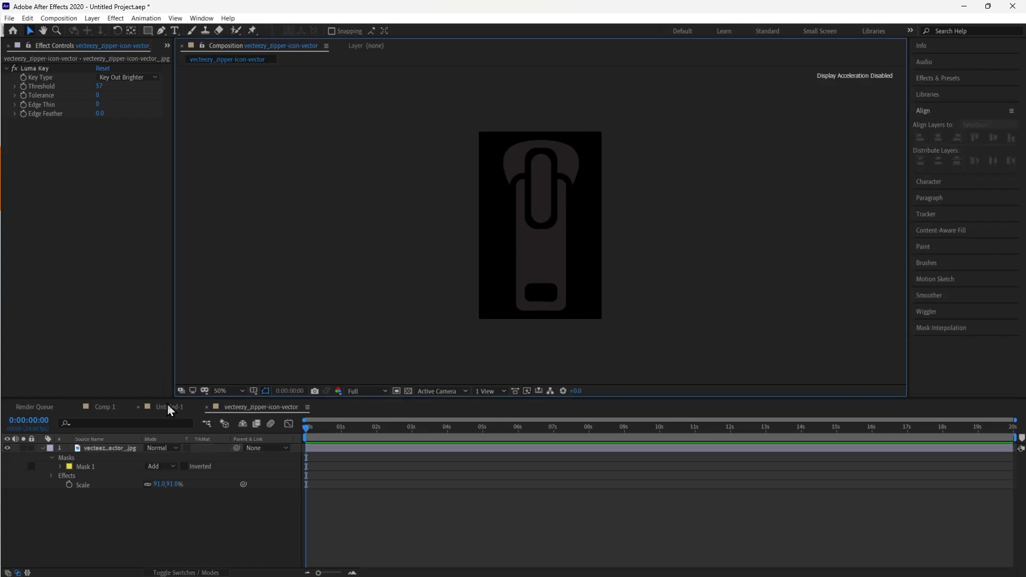
# Switch to Comp 1 and add the vecteezy_zipper-icon-vector composition to its timeline as a layer
pyautogui.click(105, 408)
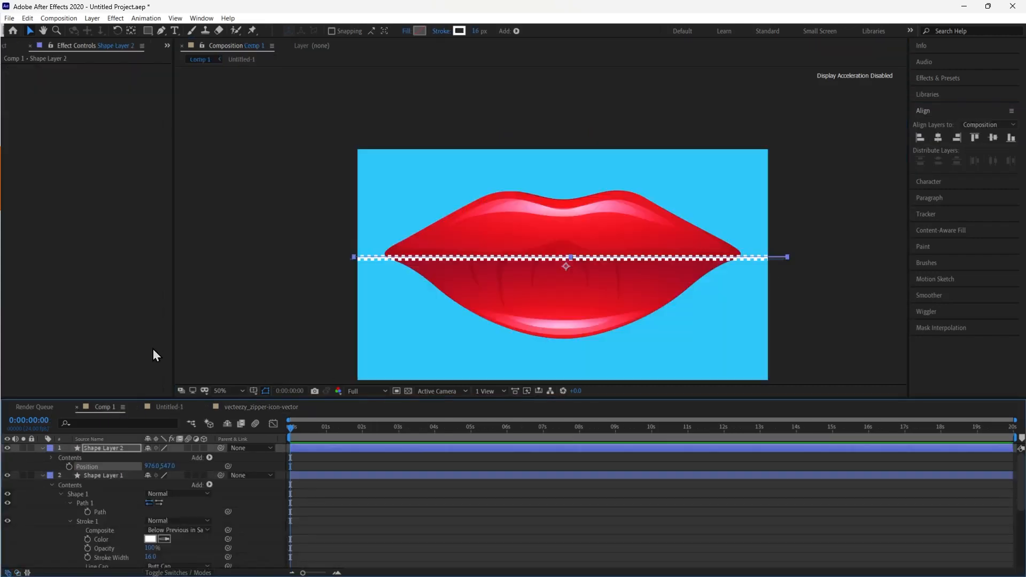
pyautogui.click(67, 146)
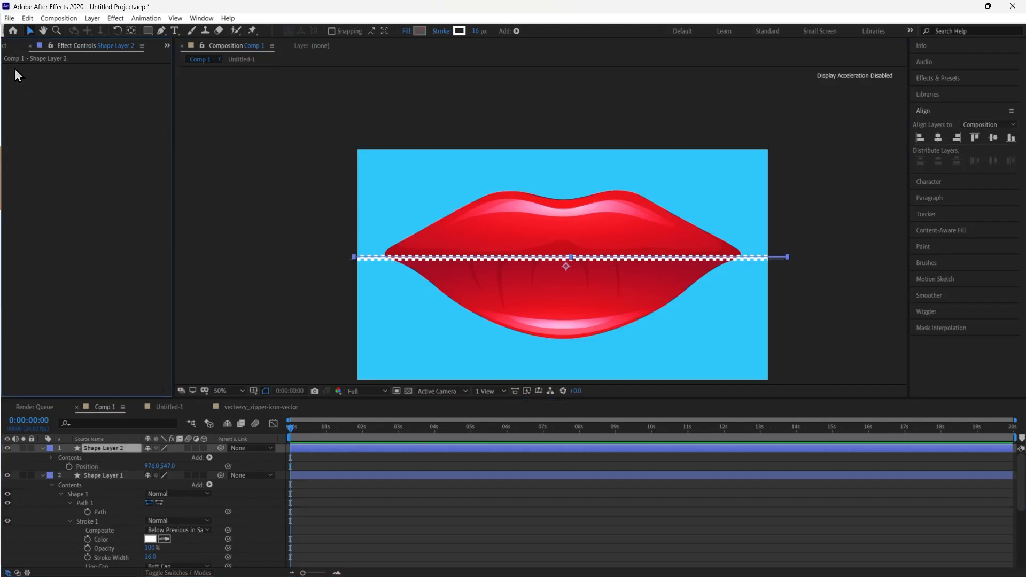
pyautogui.click(4, 45)
pyautogui.click(55, 220)
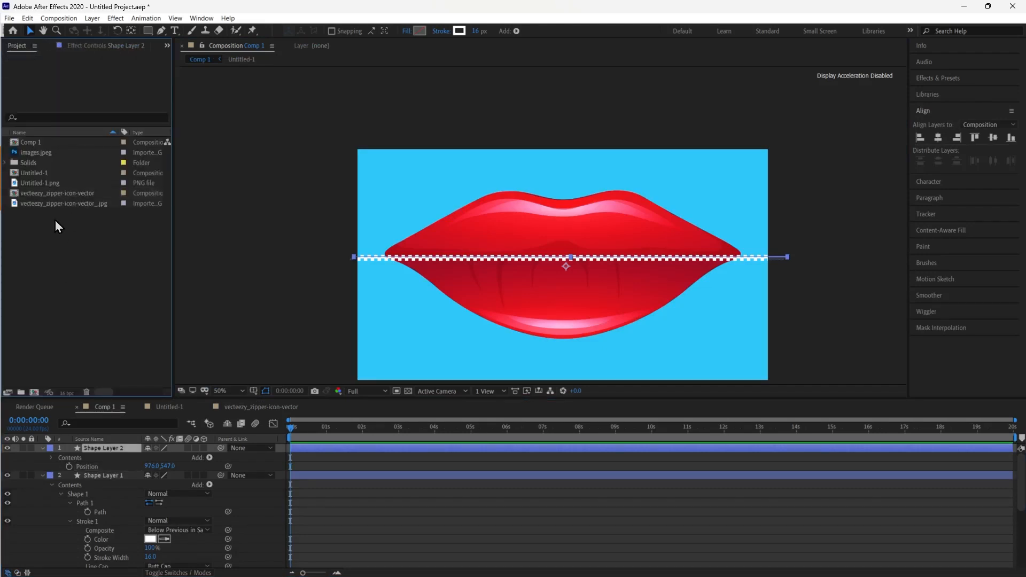
pyautogui.click(59, 193)
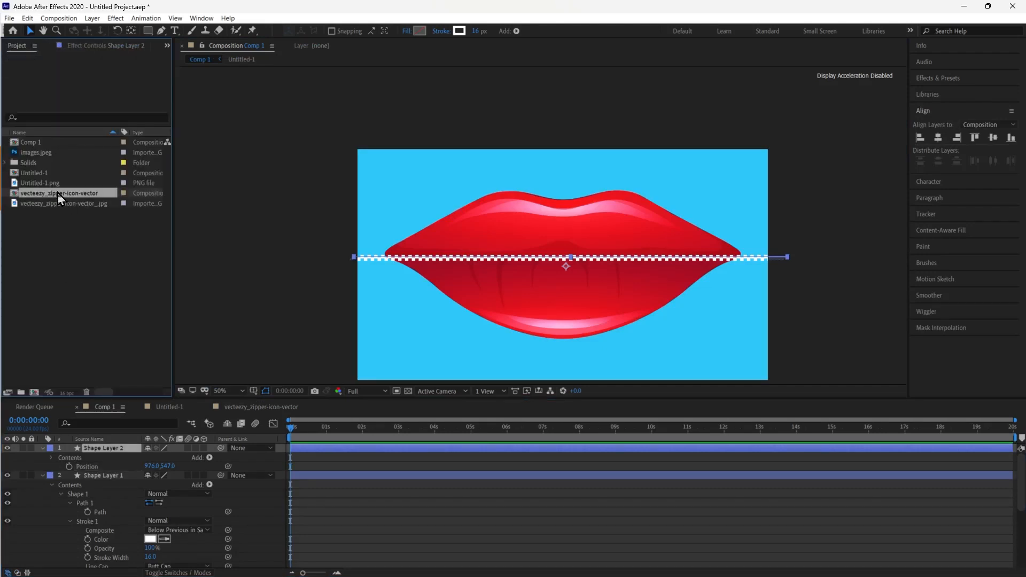
pyautogui.moveTo(59, 196); pyautogui.dragTo(104, 451)
pyautogui.scroll(4, 630, 245)
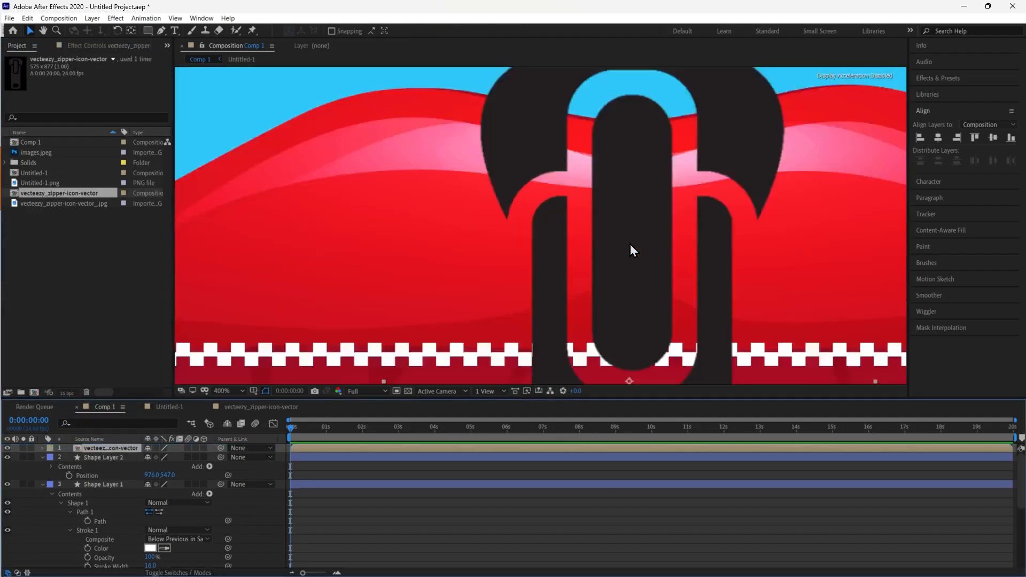
pyautogui.scroll(-4, 630, 245)
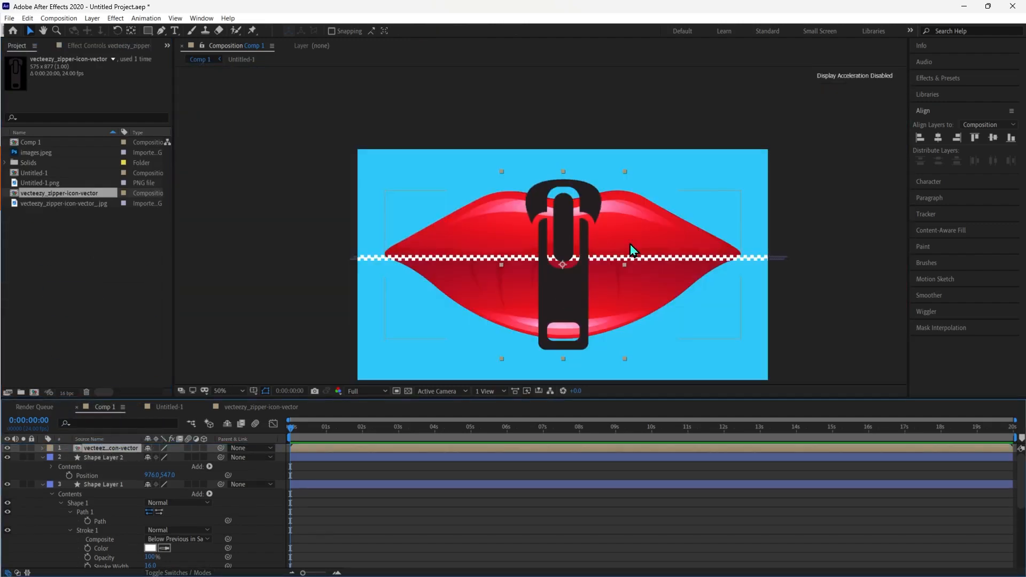
# Scale the zipper layer to 17% and move it up onto the upper lip
pyautogui.press('s')
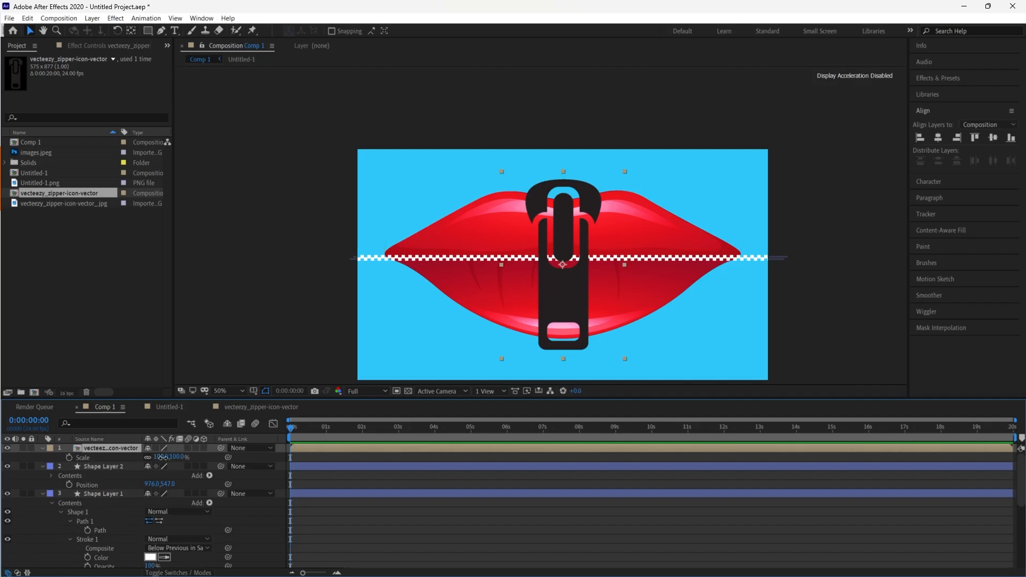
pyautogui.moveTo(162, 458); pyautogui.dragTo(128, 466)
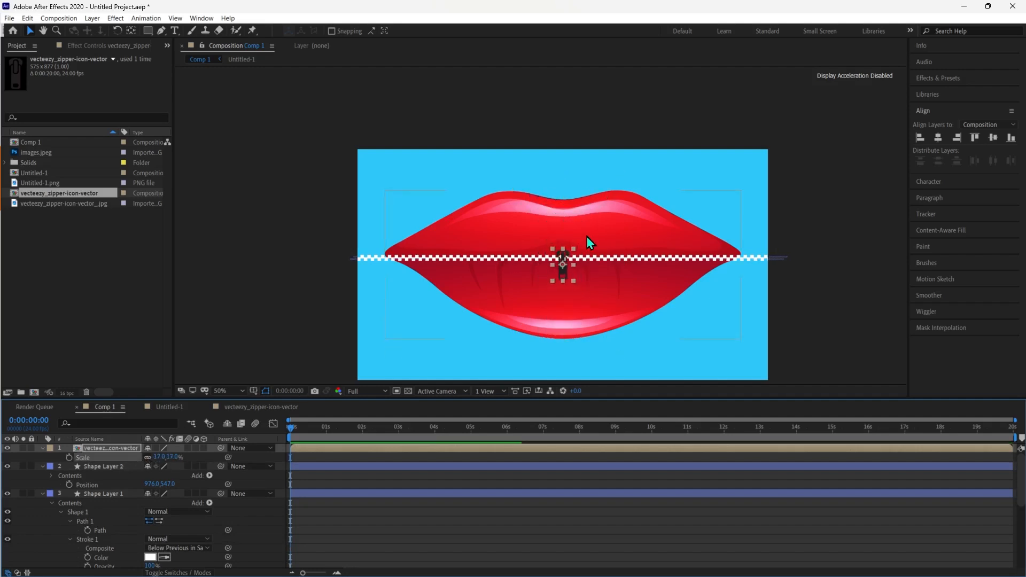
pyautogui.scroll(6, 589, 236)
pyautogui.scroll(-4, 590, 236)
pyautogui.moveTo(628, 236); pyautogui.dragTo(558, 192)
pyautogui.press('v')
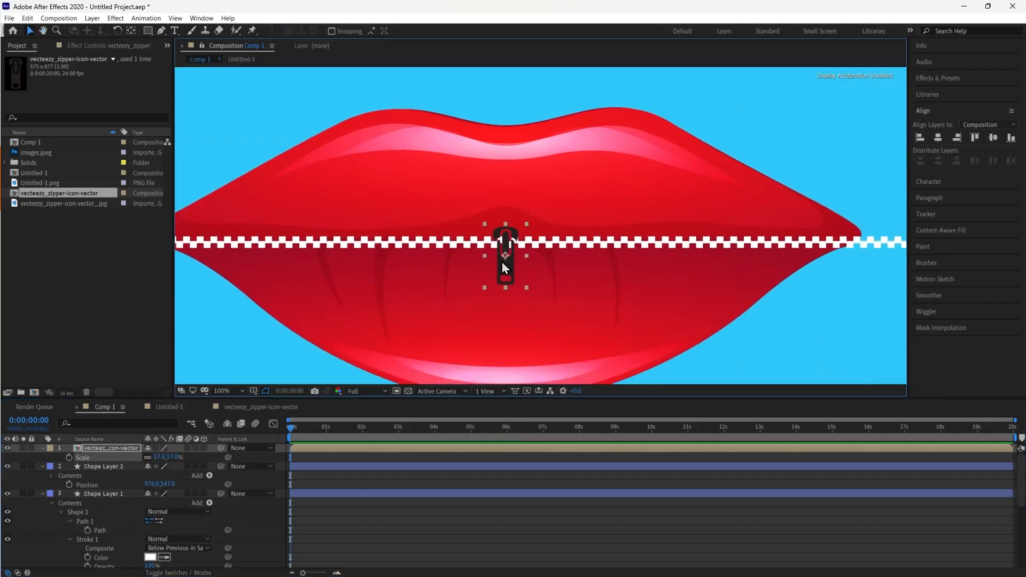
pyautogui.moveTo(506, 271); pyautogui.dragTo(668, 172)
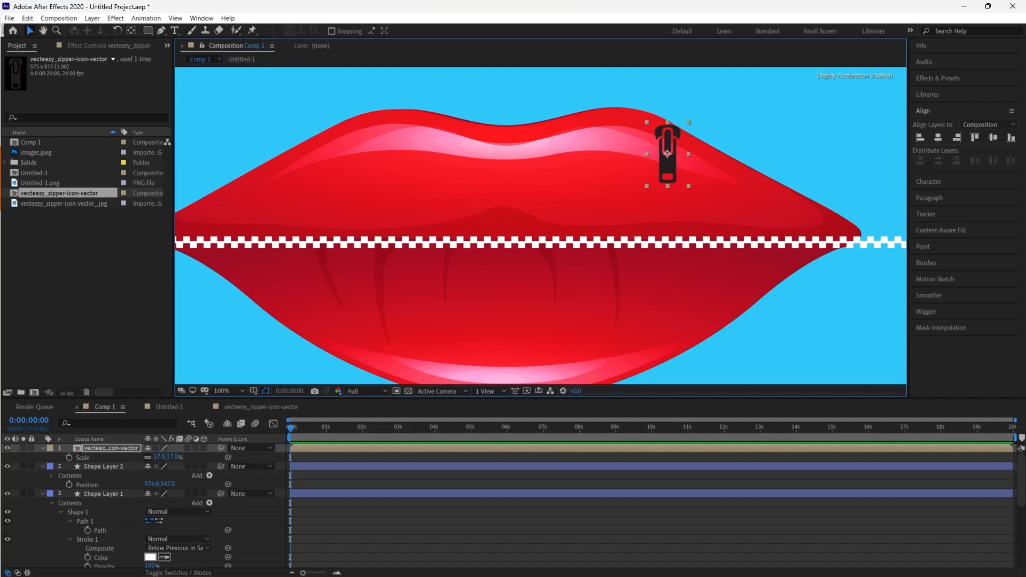
# Delete the zipper layer from Comp 1
pyautogui.press('Delete')
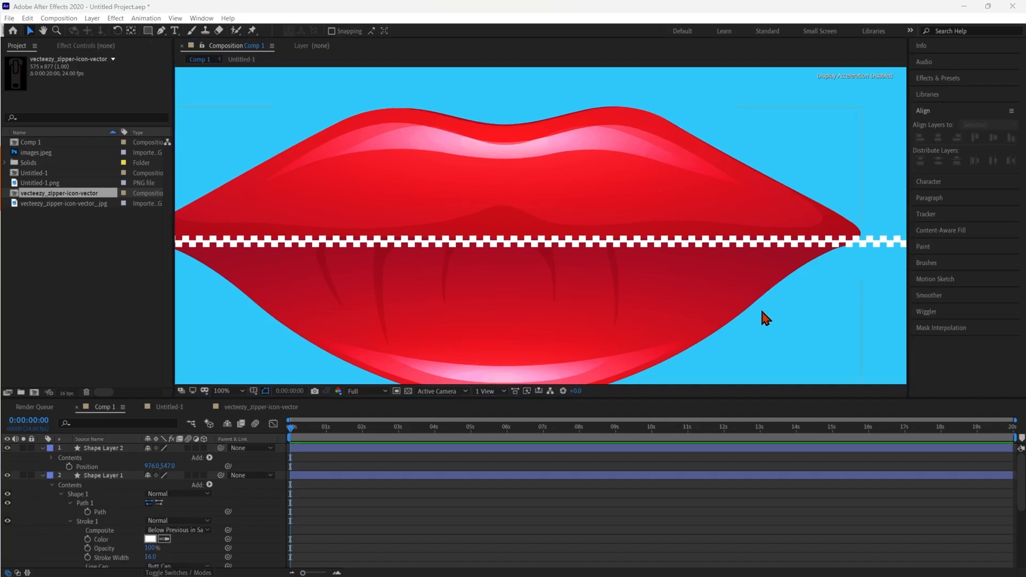
pyautogui.scroll(-4, 113, 508)
pyautogui.scroll(4, 108, 508)
# Collapse the layer properties and create a new text layer reading "mouth" on the lips
pyautogui.click(43, 448)
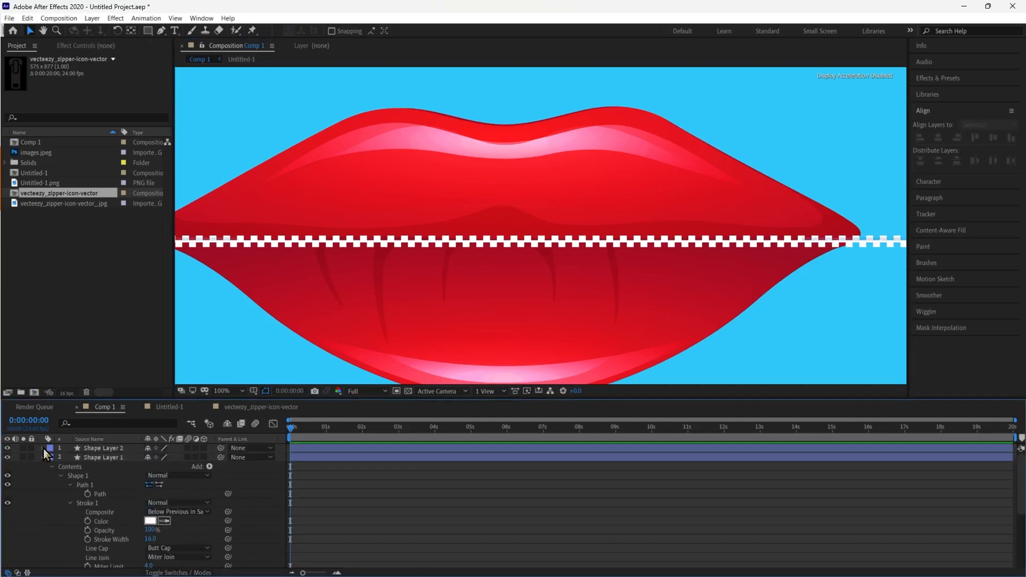
pyautogui.click(43, 460)
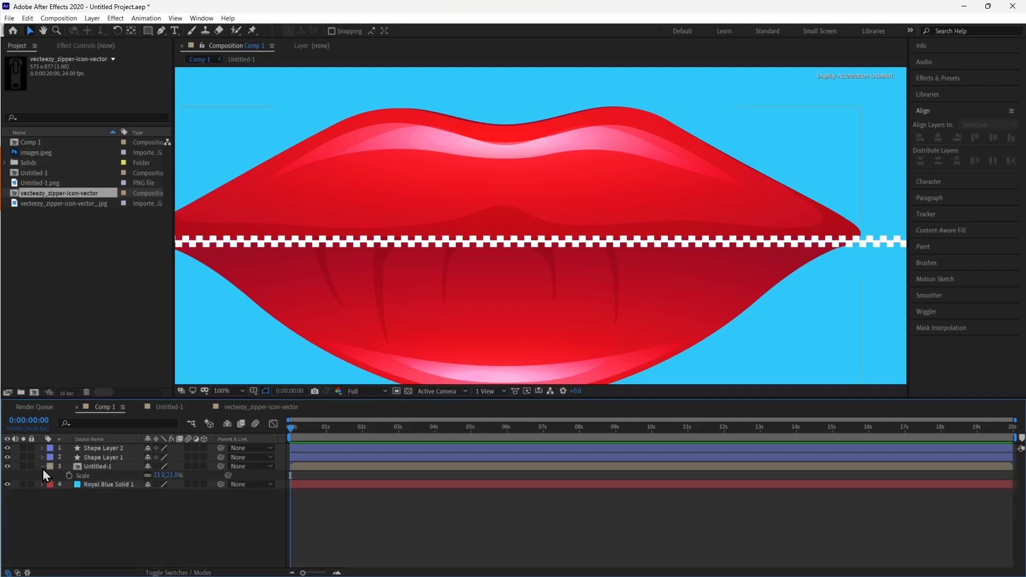
pyautogui.click(43, 467)
pyautogui.click(43, 476)
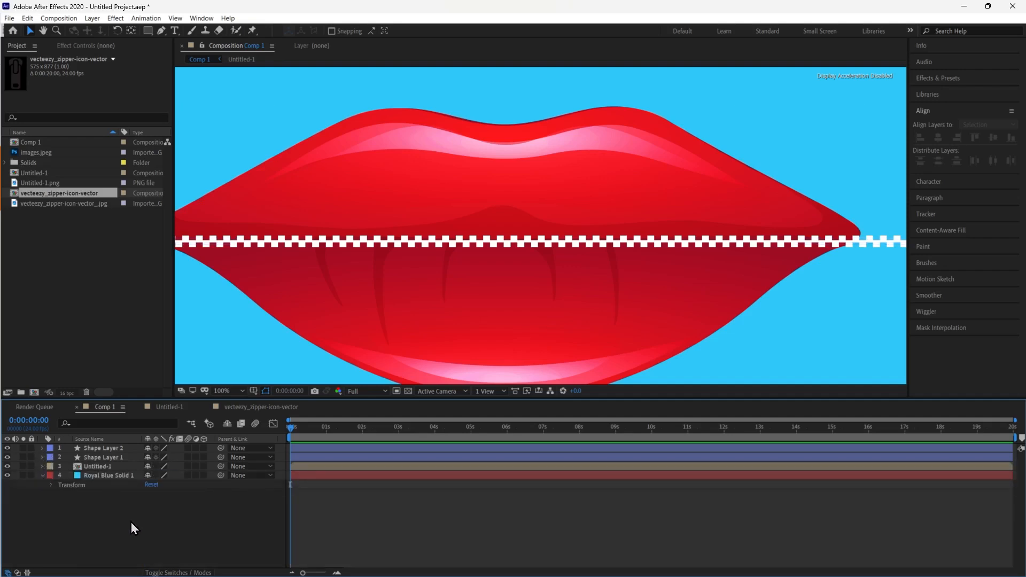
pyautogui.rightClick(131, 522)
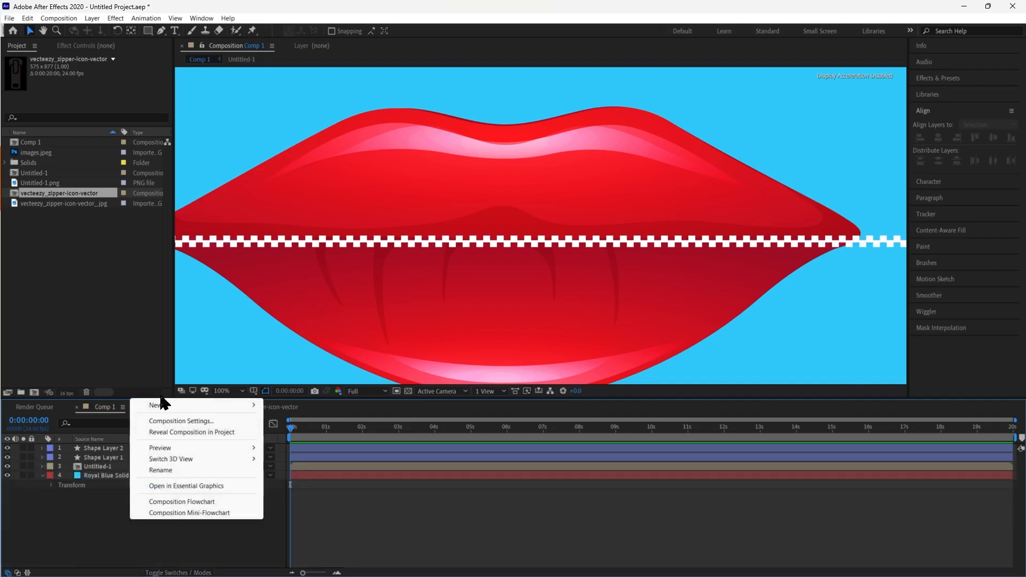
pyautogui.moveTo(160, 405)
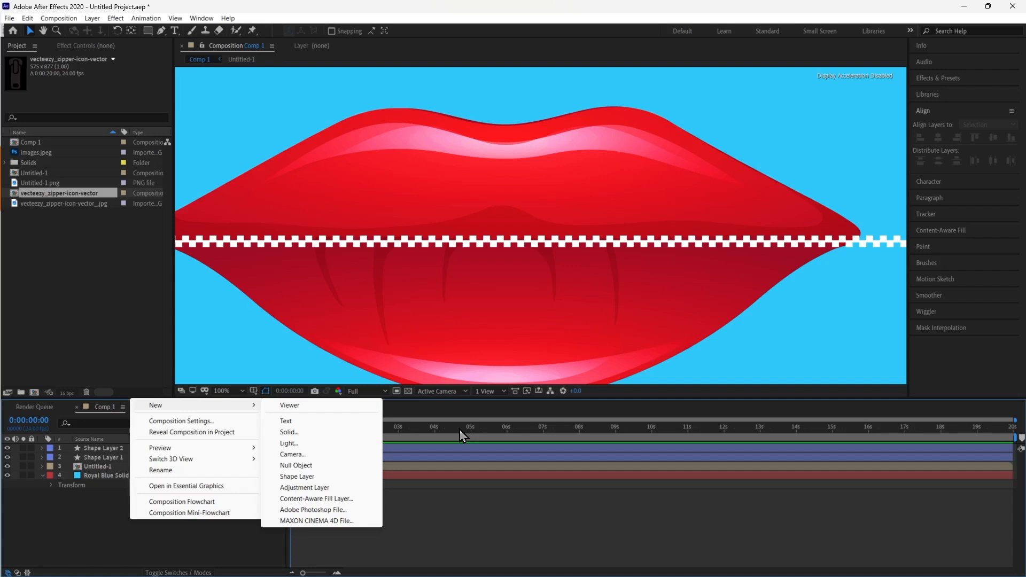
pyautogui.click(286, 421)
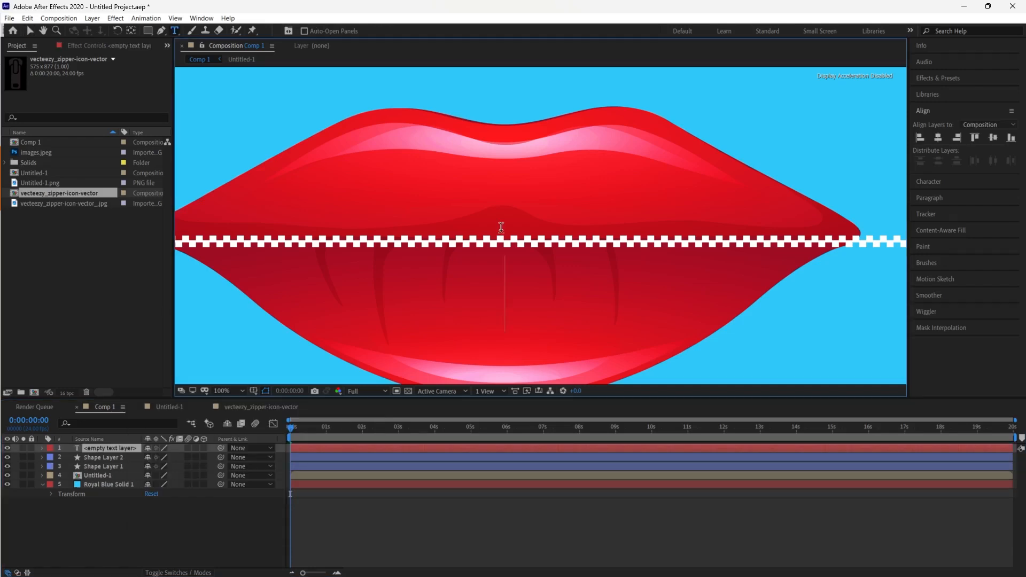
pyautogui.write('m')
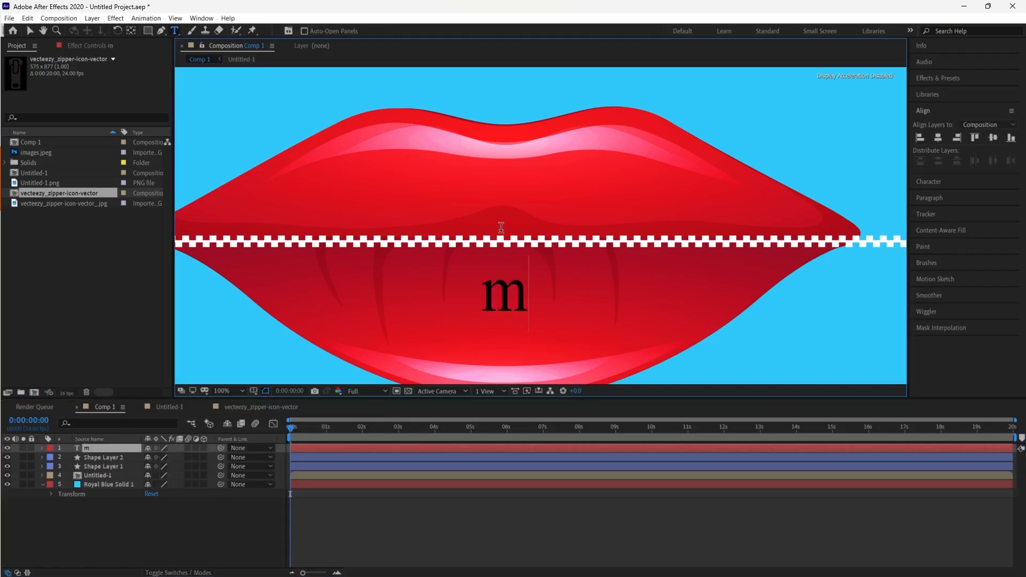
pyautogui.write('ou')
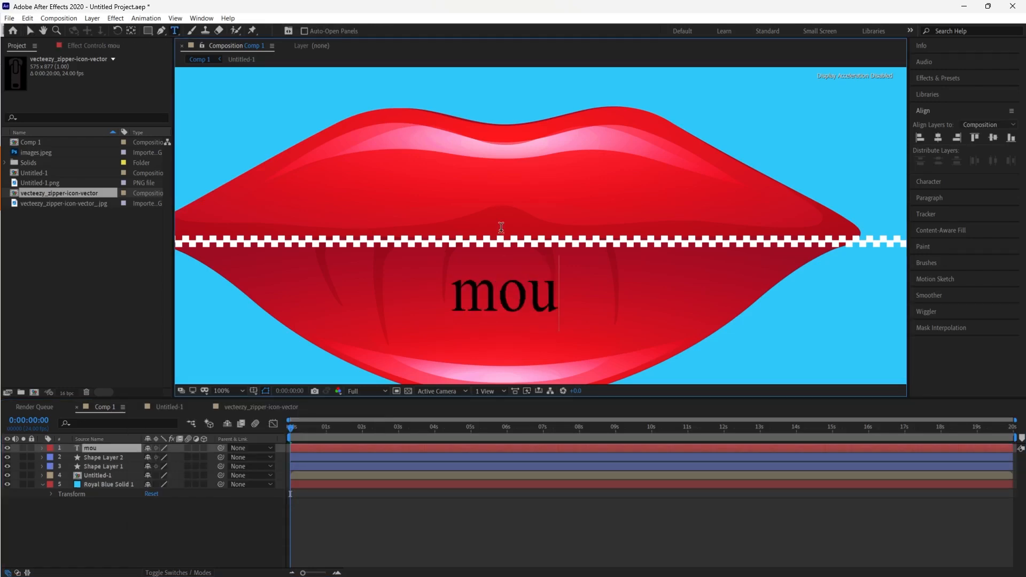
pyautogui.write('th')
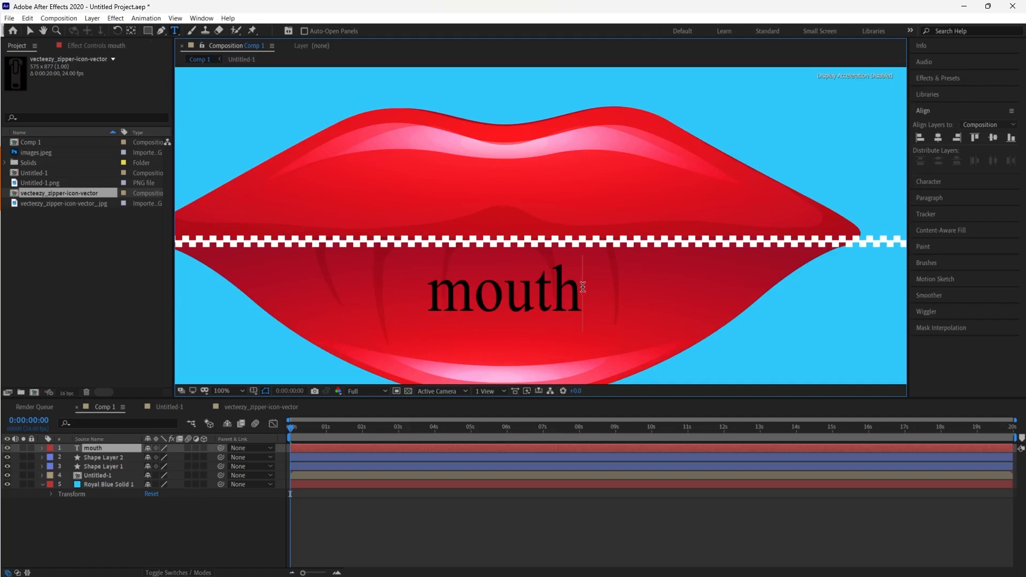
# Select the "mouth" text and set its fill colour to white
pyautogui.moveTo(583, 287); pyautogui.dragTo(409, 310)
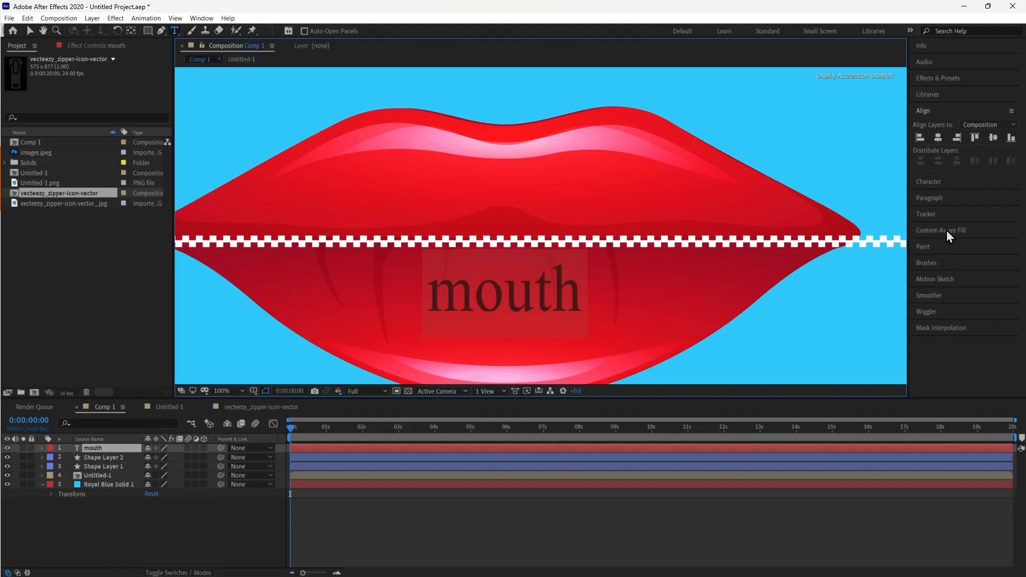
pyautogui.click(938, 180)
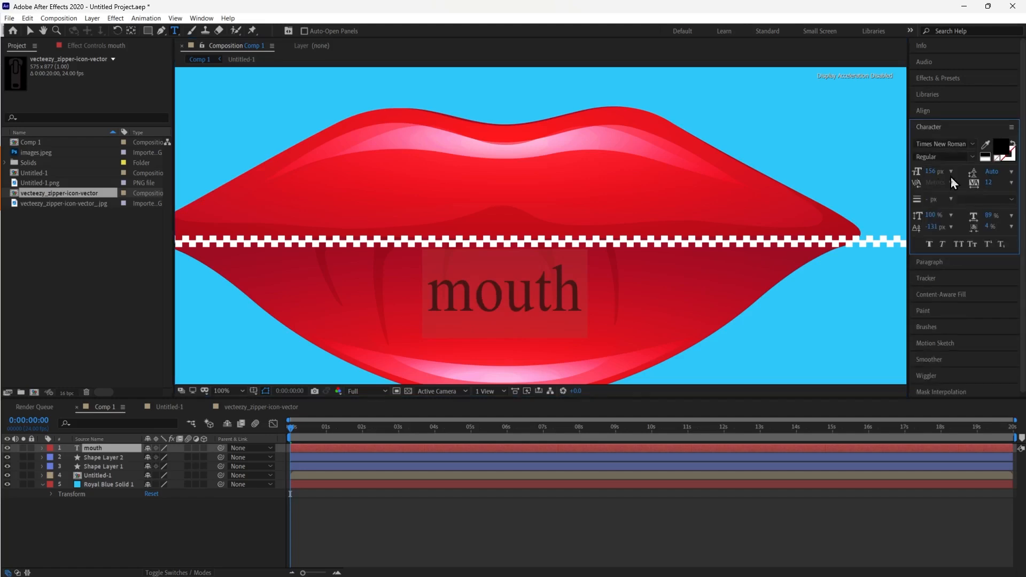
pyautogui.click(1008, 154)
pyautogui.click(209, 235)
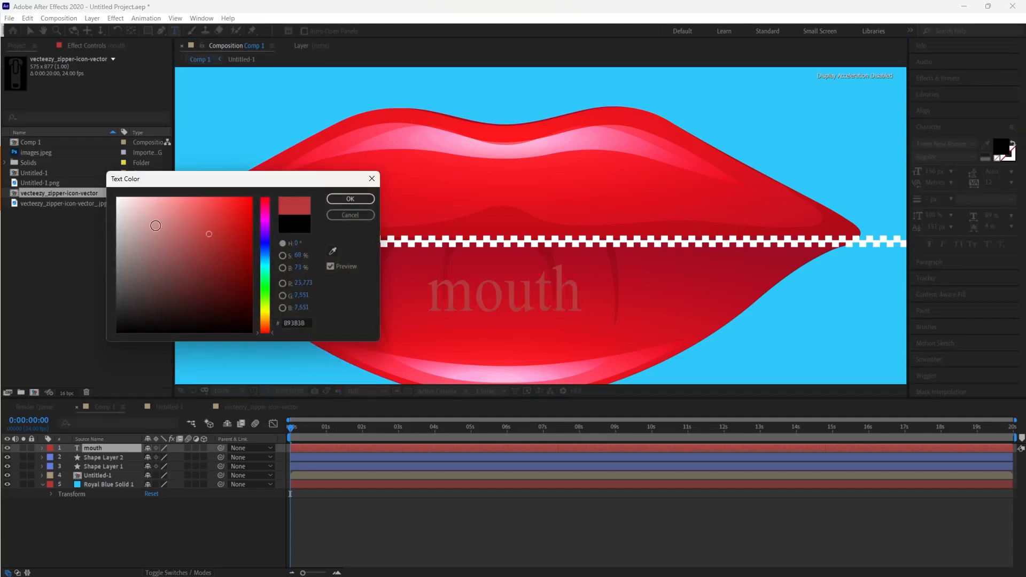
pyautogui.moveTo(156, 225); pyautogui.dragTo(118, 198)
pyautogui.click(350, 199)
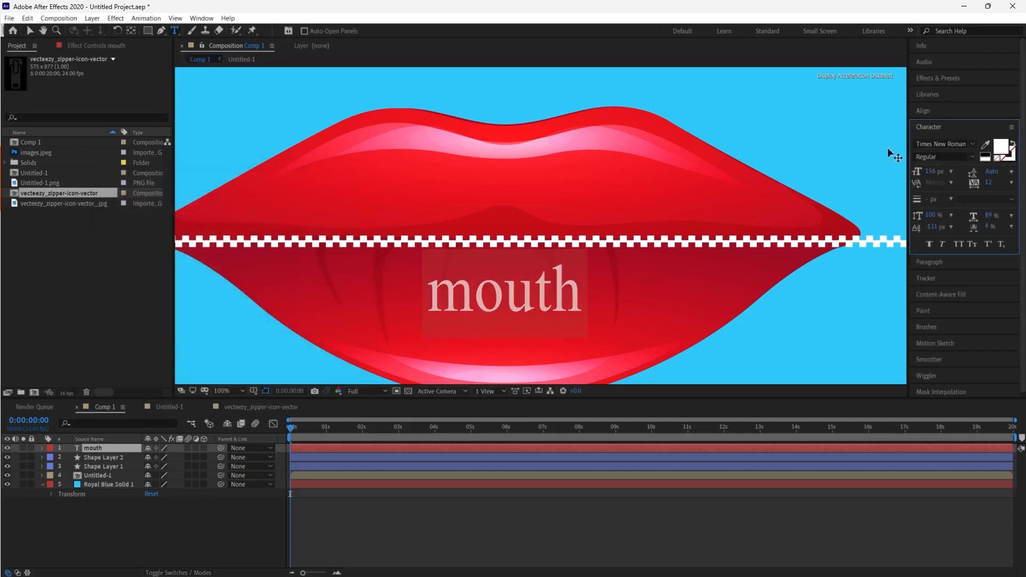
# Apply faux bold and all caps to the mouth text
pyautogui.click(931, 244)
pyautogui.click(960, 245)
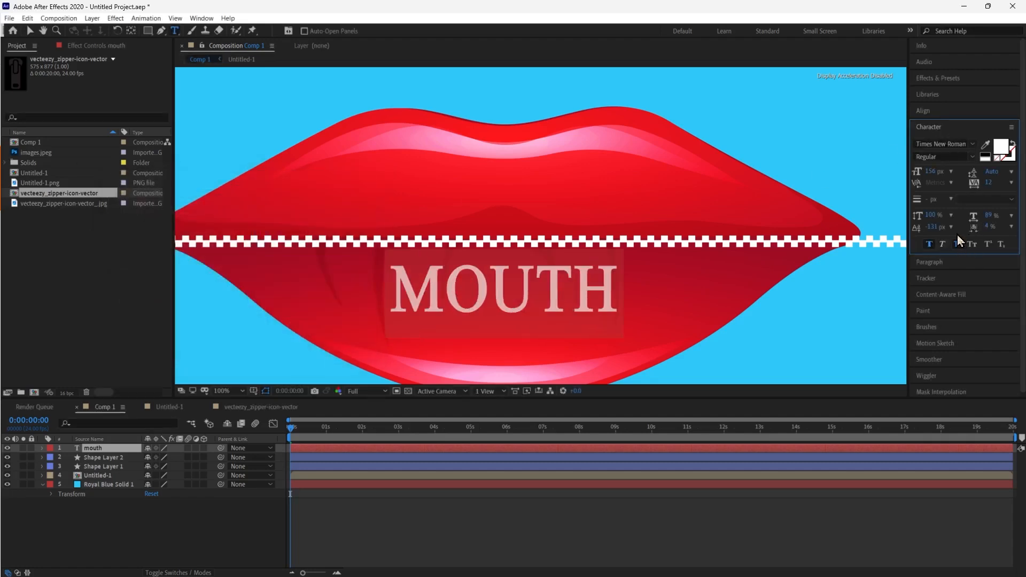
# Try the Showcard Gothic font on the mouth text
pyautogui.click(974, 143)
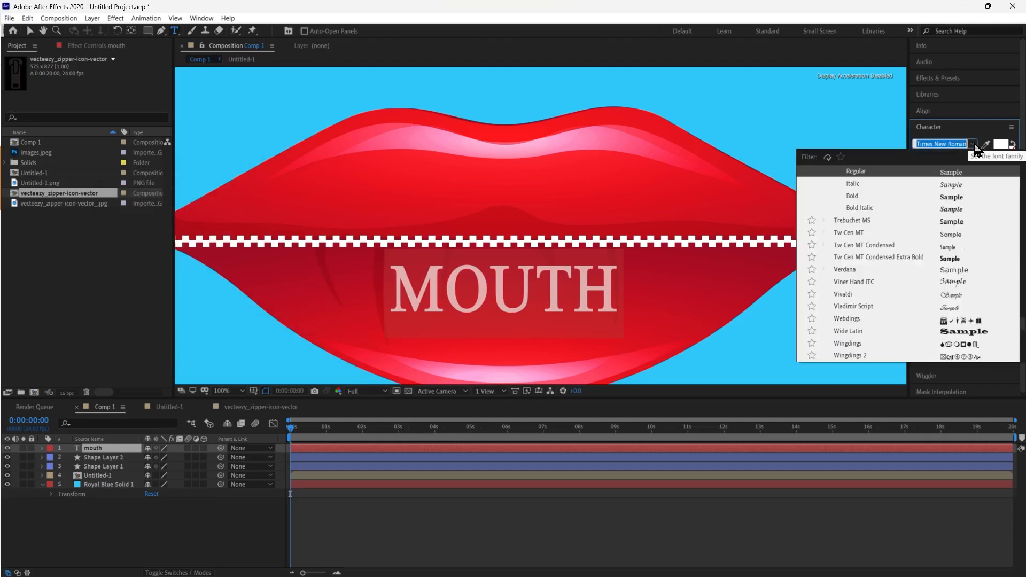
pyautogui.scroll(10, 958, 252)
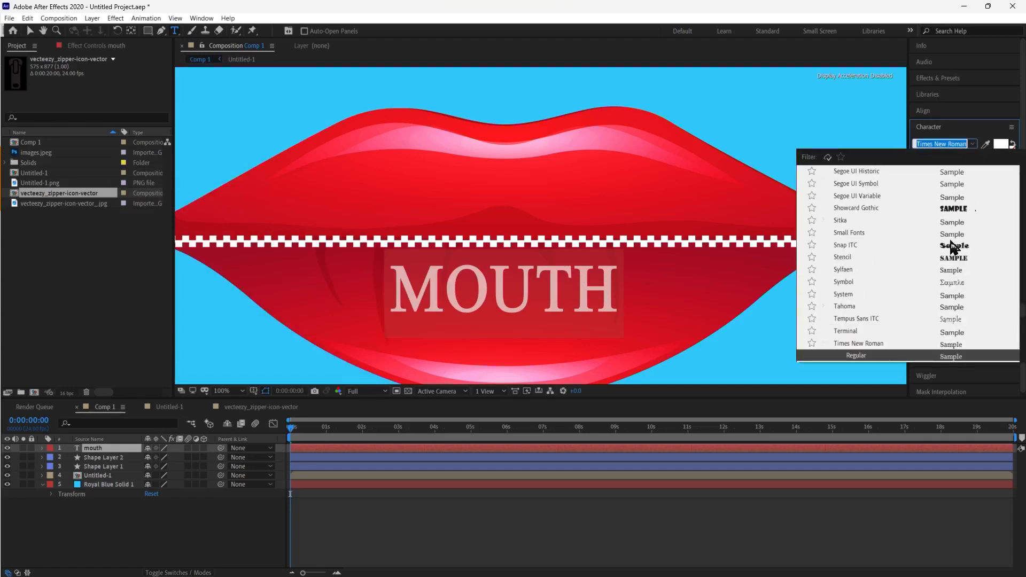
pyautogui.click(947, 212)
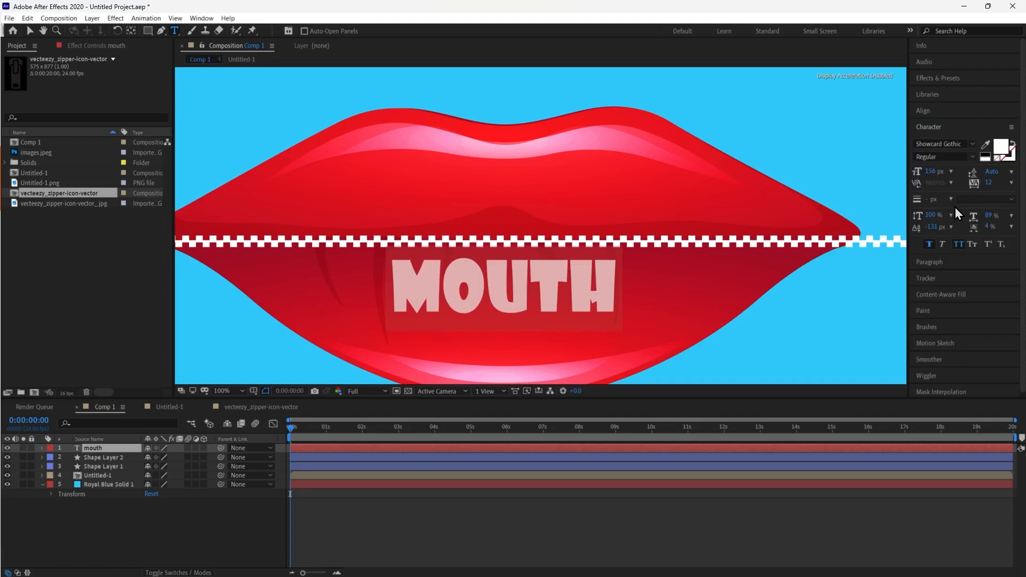
# Try the Broadway font on the mouth text
pyautogui.click(971, 144)
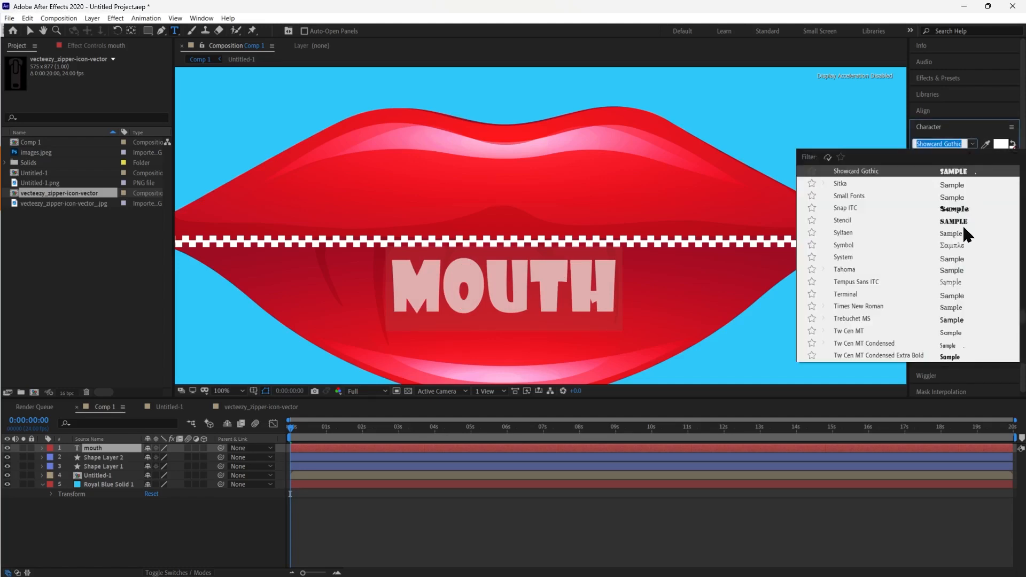
pyautogui.scroll(5, 963, 225)
pyautogui.scroll(15, 964, 224)
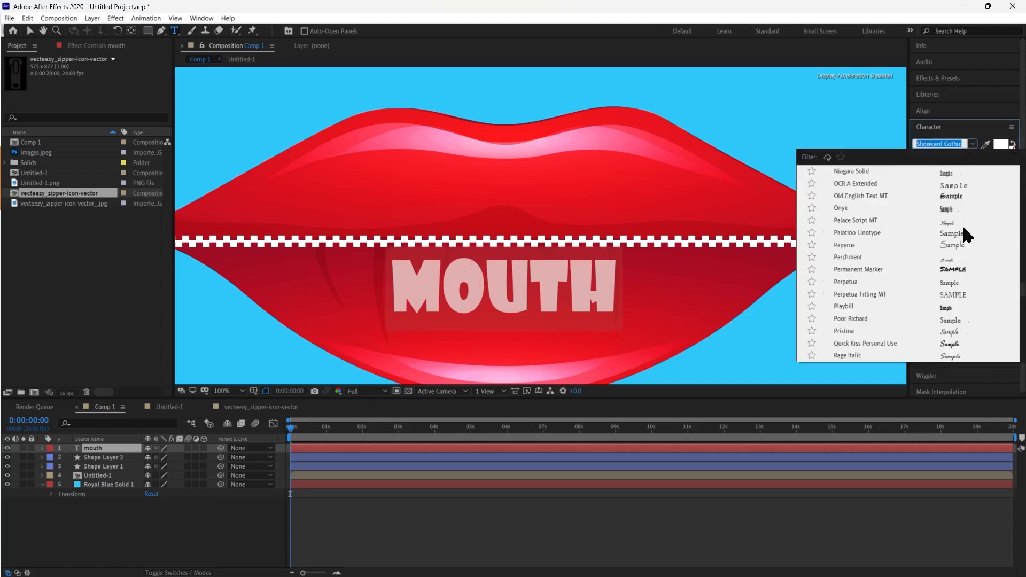
pyautogui.scroll(10, 962, 223)
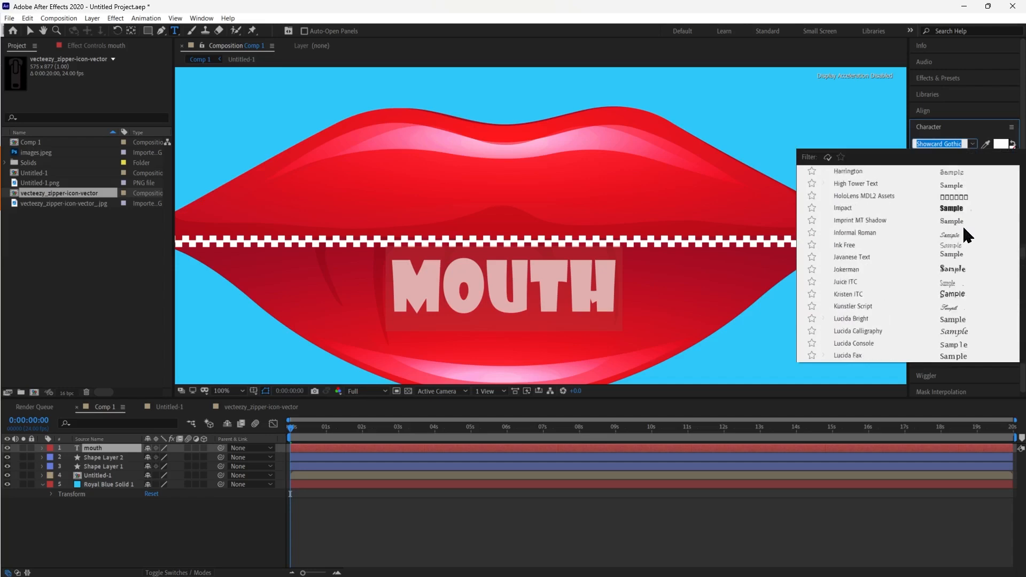
pyautogui.scroll(8, 963, 226)
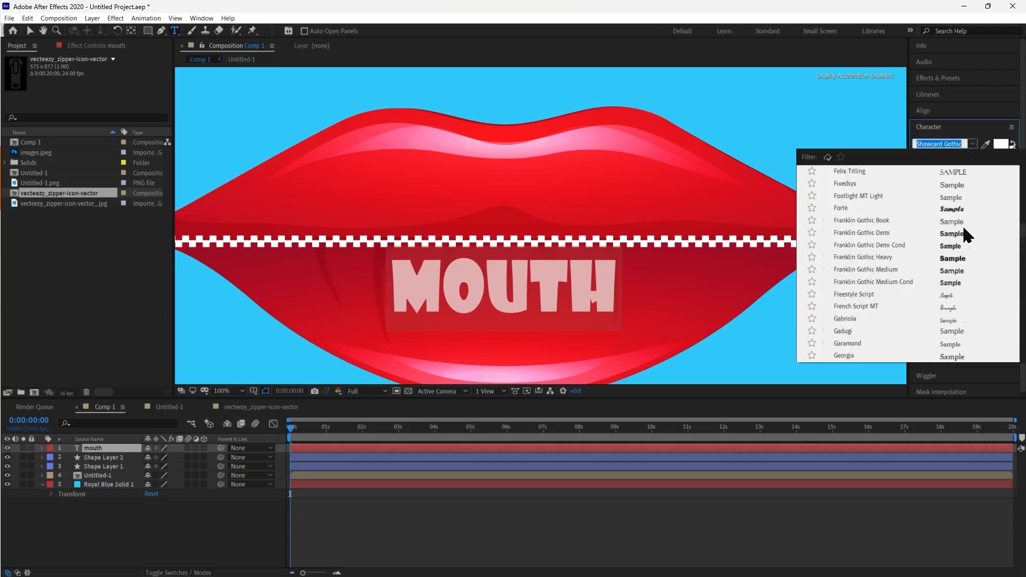
pyautogui.scroll(8, 964, 226)
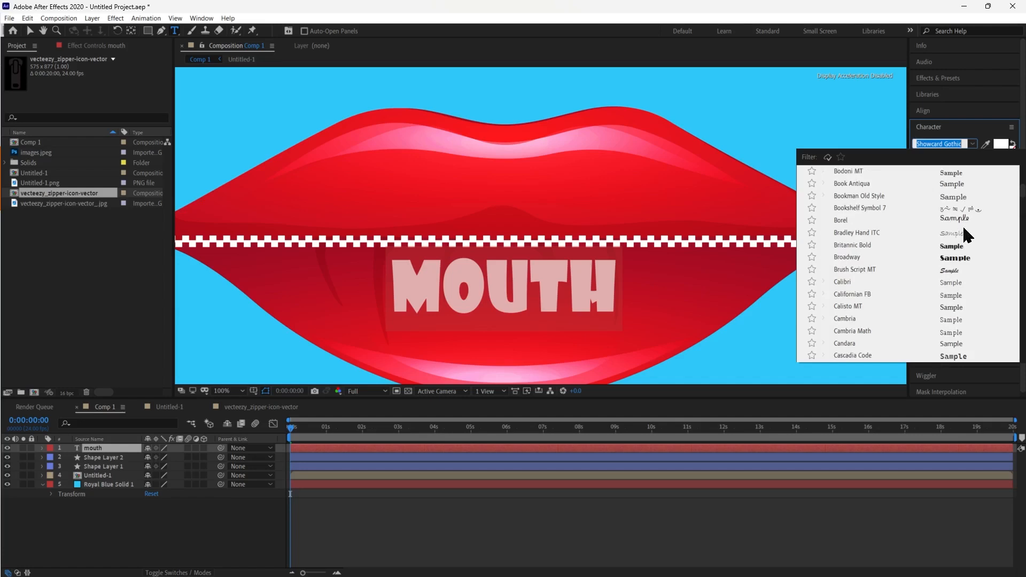
pyautogui.click(963, 259)
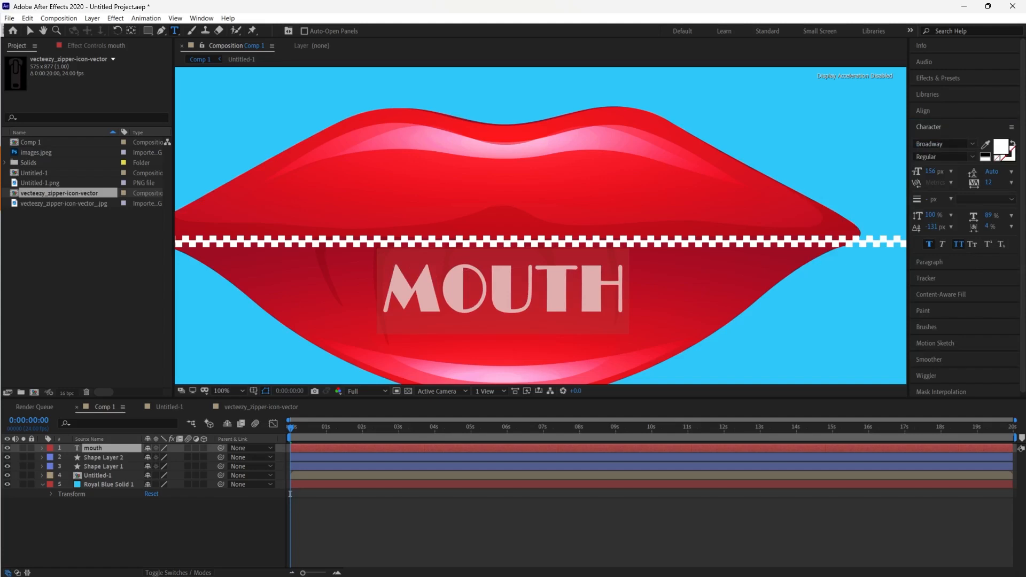
# Set the mouth text's font to Impact
pyautogui.click(940, 143)
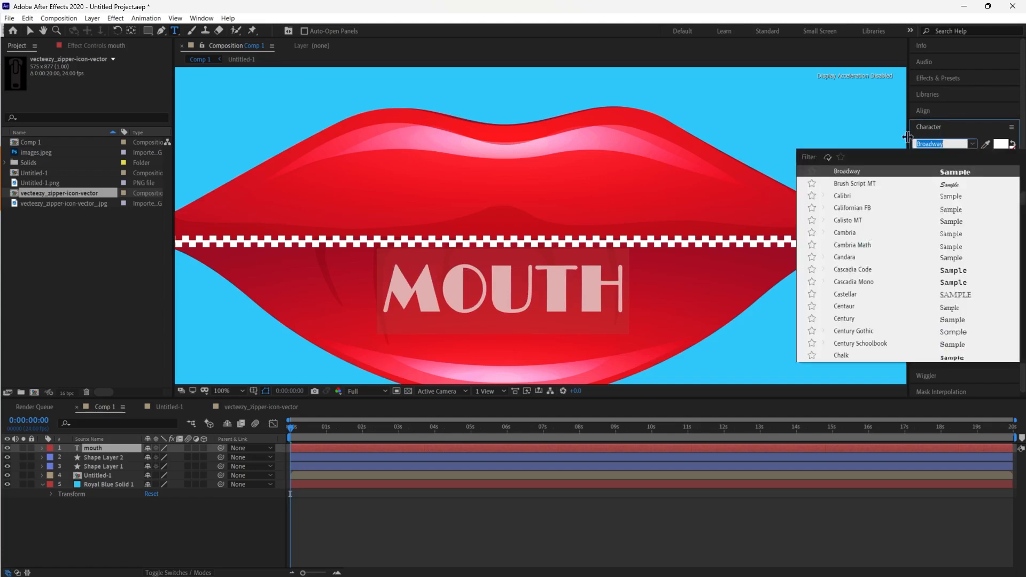
pyautogui.write('imp')
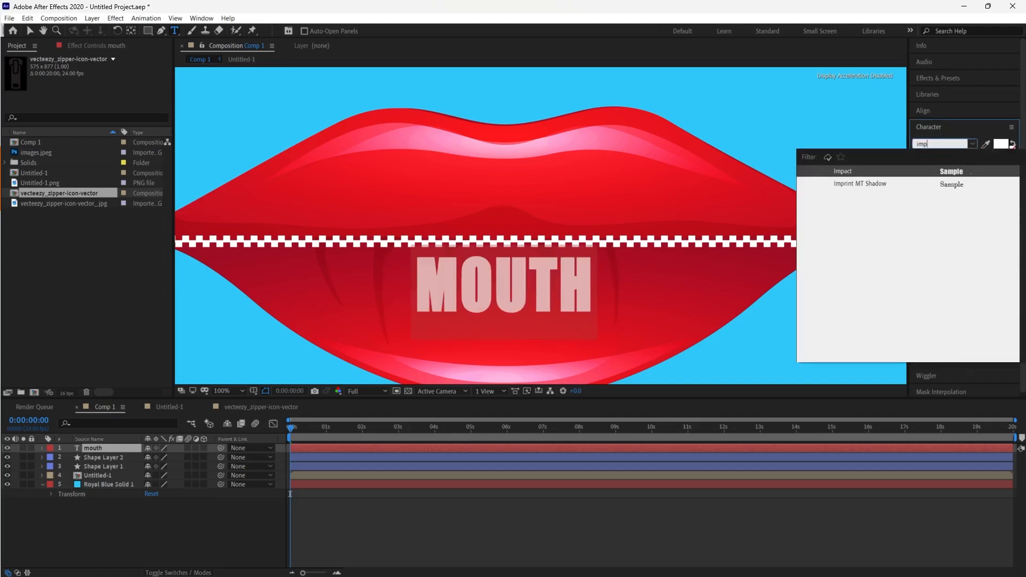
pyautogui.click(930, 172)
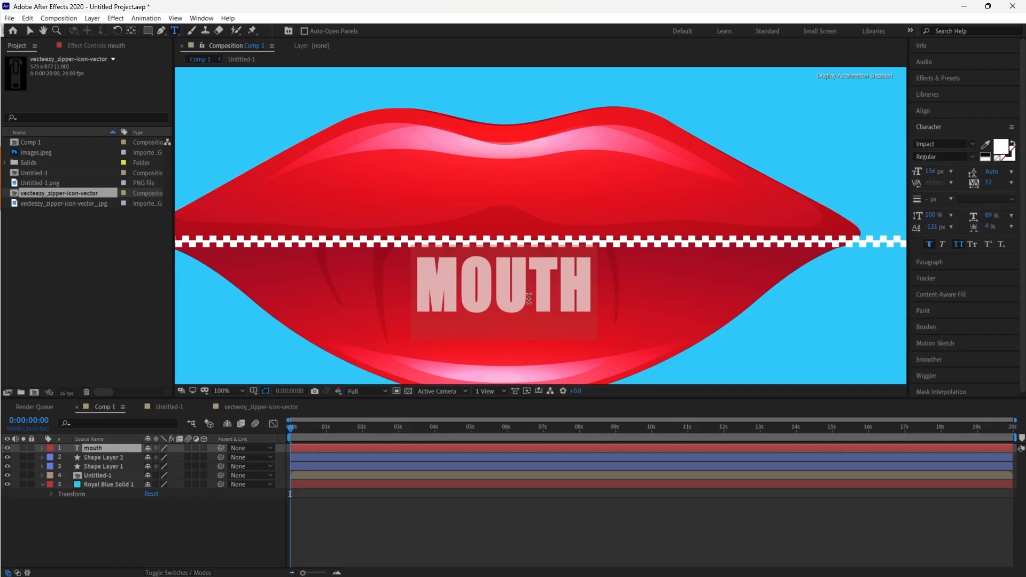
# Enlarge the mouth text's font size to about 533 px so the word spans the lips
pyautogui.moveTo(930, 172); pyautogui.dragTo(1025, 172)
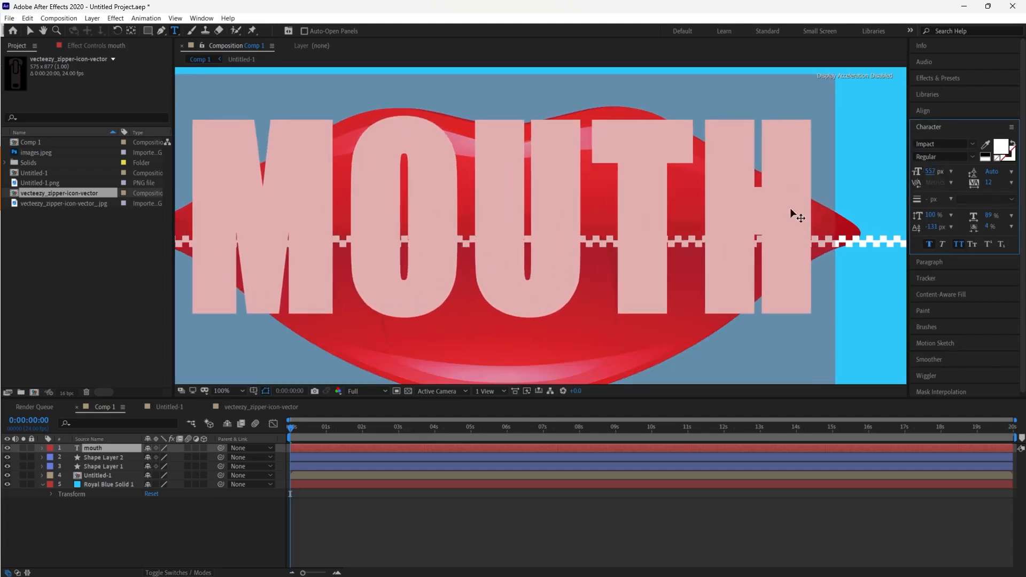
pyautogui.scroll(-2, 796, 217)
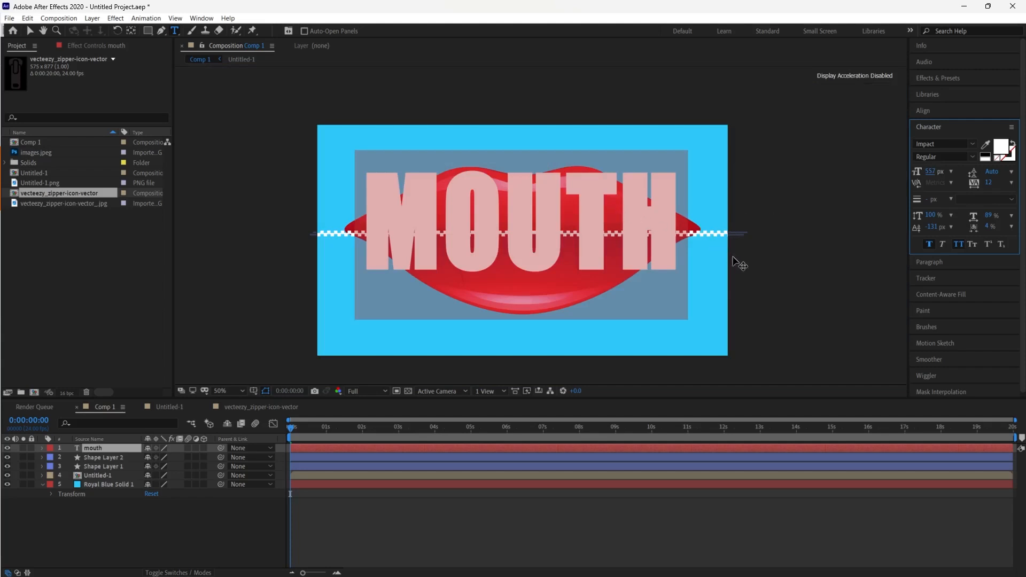
pyautogui.moveTo(740, 264); pyautogui.dragTo(734, 275)
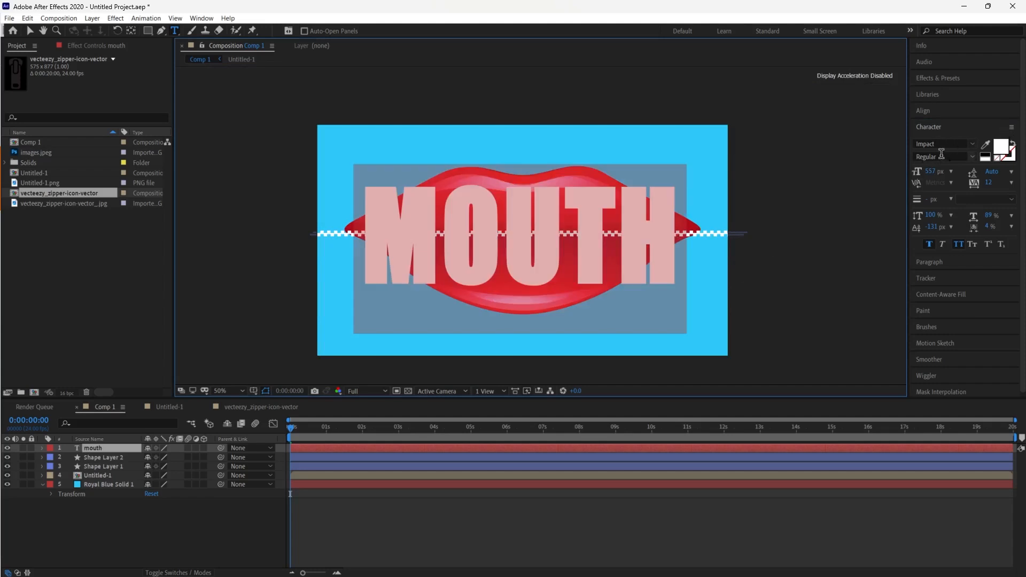
pyautogui.moveTo(931, 172); pyautogui.dragTo(990, 171)
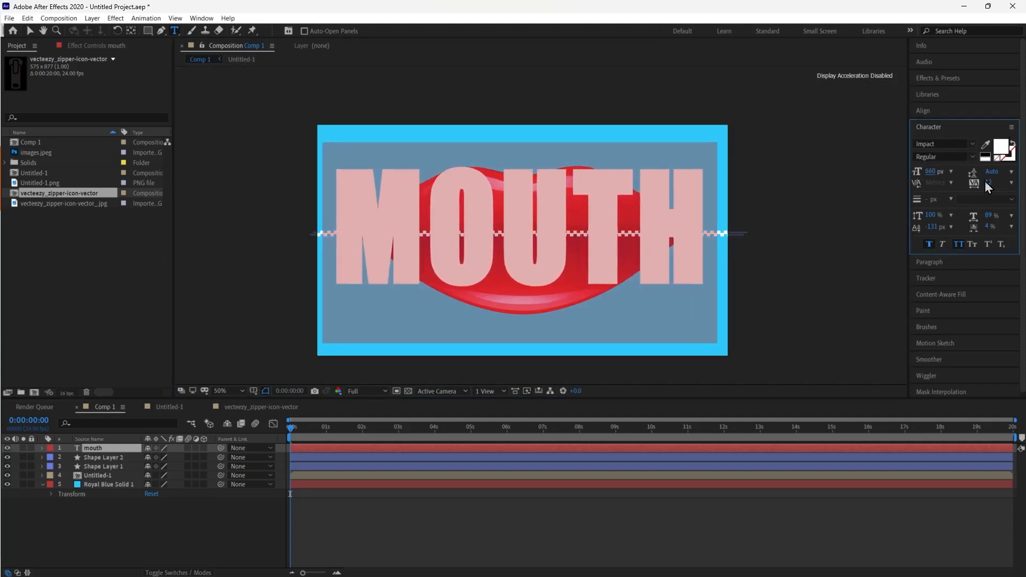
pyautogui.click(802, 264)
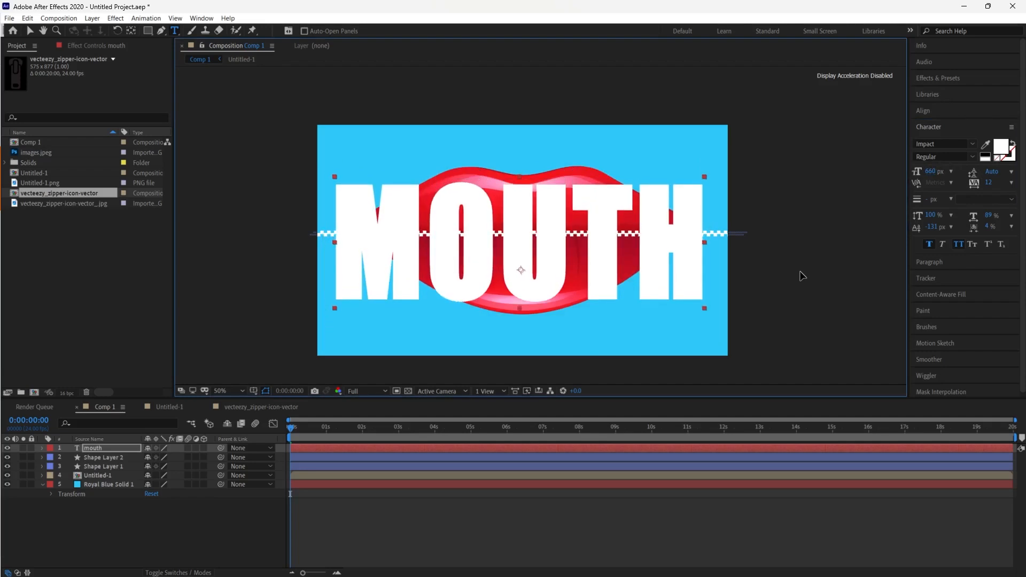
pyautogui.moveTo(803, 276); pyautogui.dragTo(804, 274)
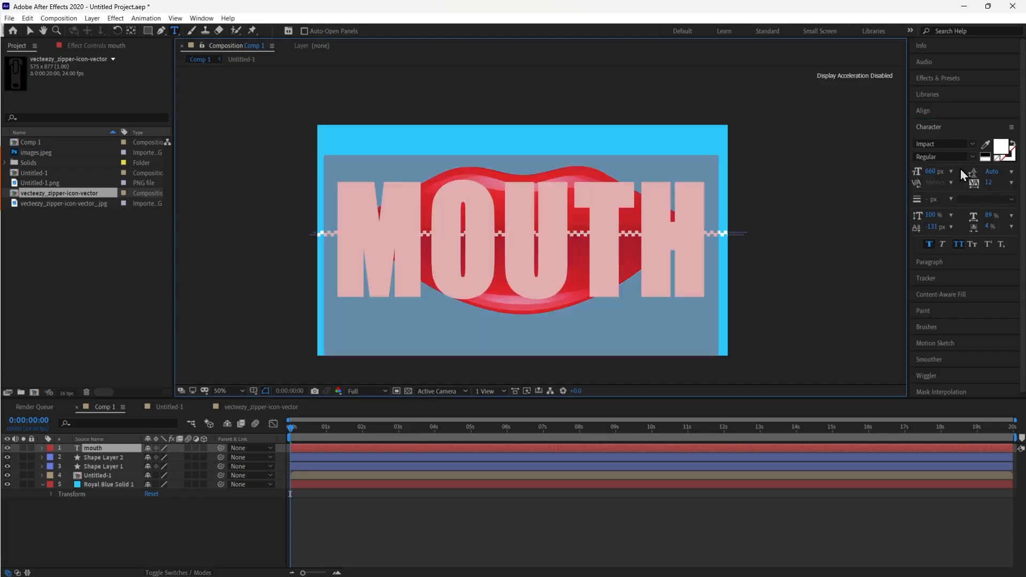
pyautogui.moveTo(933, 171); pyautogui.dragTo(910, 171)
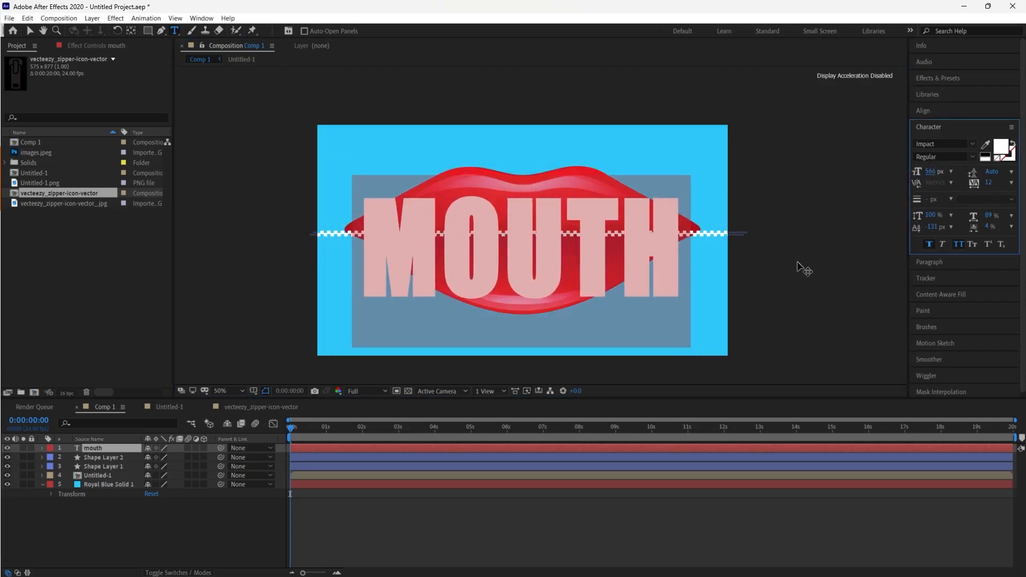
pyautogui.click(794, 278)
pyautogui.moveTo(788, 267); pyautogui.dragTo(792, 262)
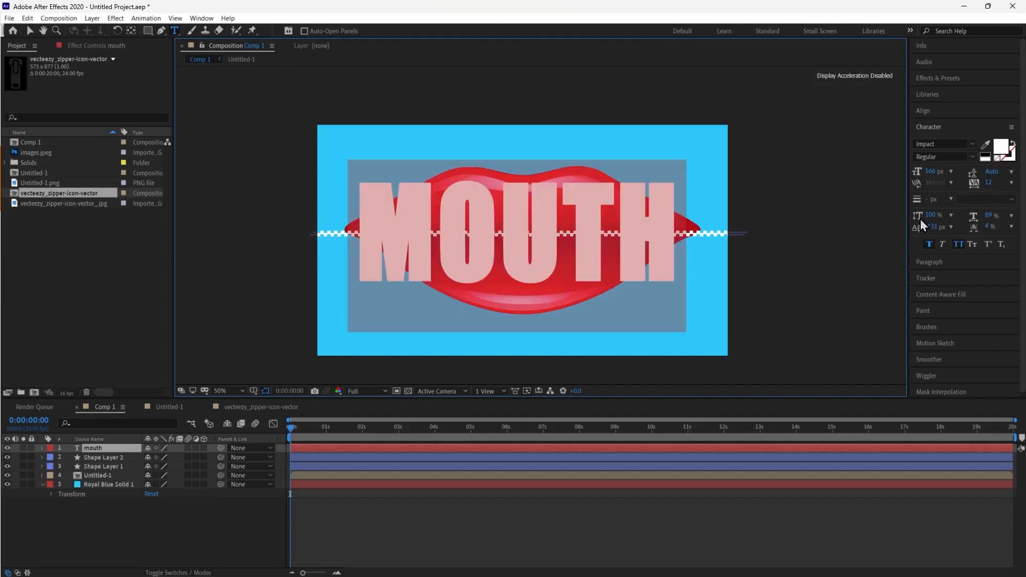
pyautogui.moveTo(931, 171); pyautogui.dragTo(918, 170)
pyautogui.click(793, 305)
pyautogui.moveTo(794, 305); pyautogui.dragTo(803, 309)
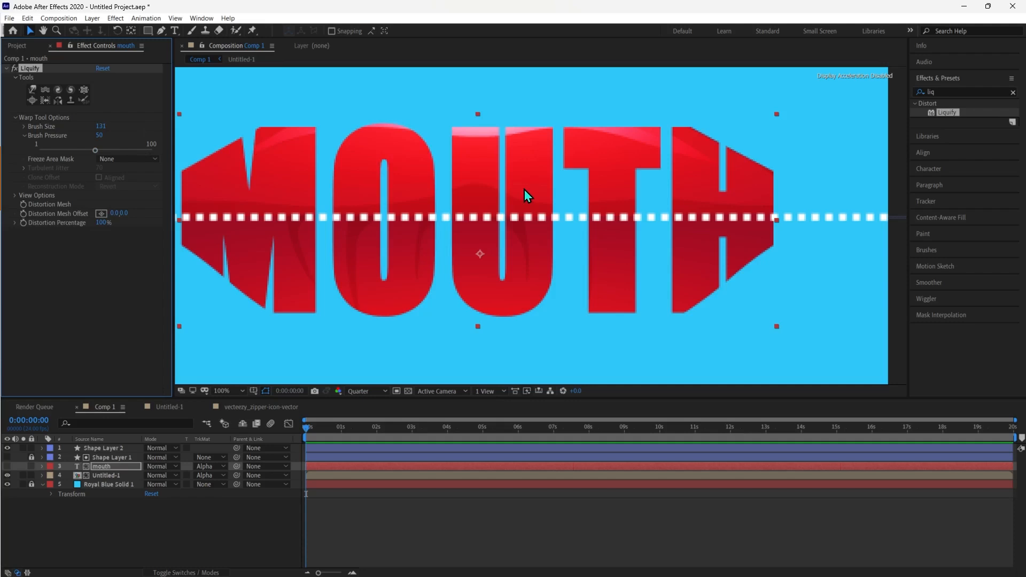
# Pick Liquify's warp tool, set the brush size to 426, and push the text's upper edge upward
pyautogui.press(',')
pyautogui.press(',')
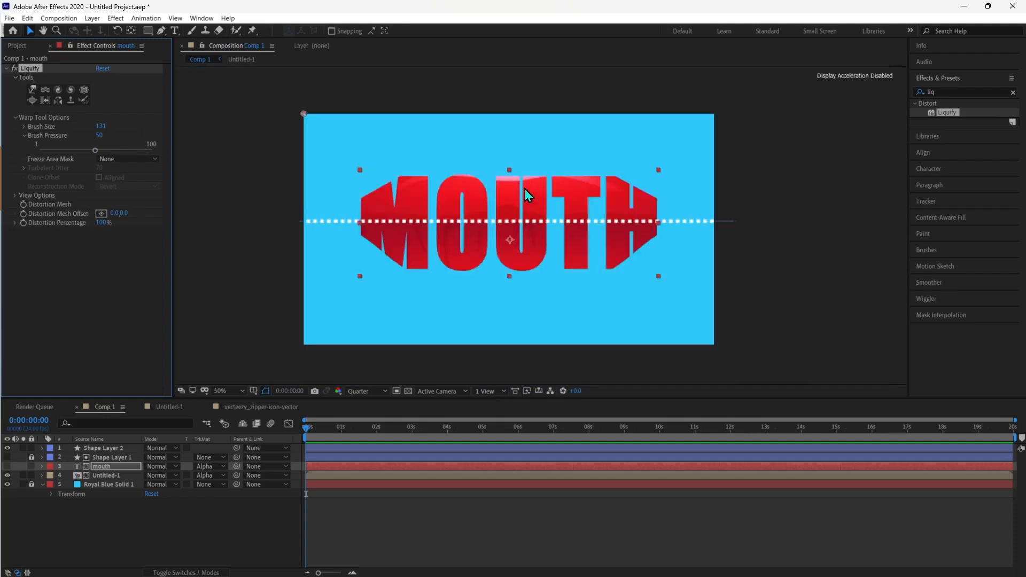
pyautogui.click(32, 89)
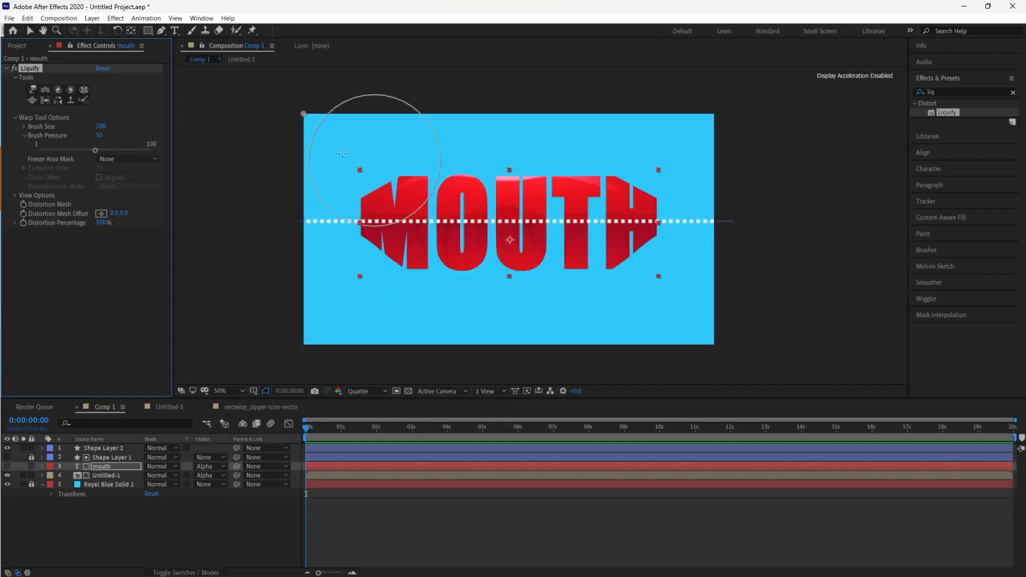
pyautogui.moveTo(101, 126); pyautogui.dragTo(177, 134)
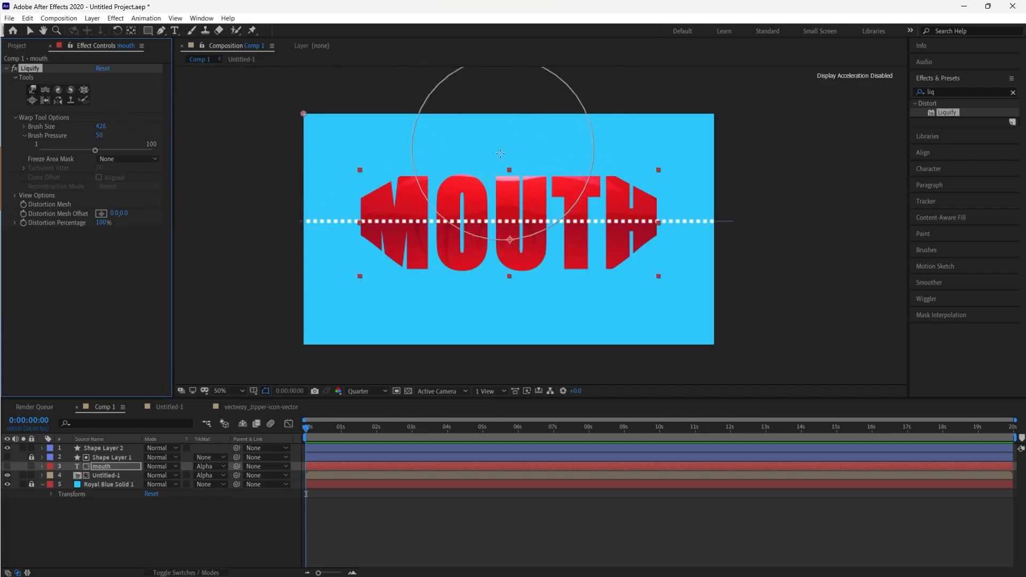
pyautogui.moveTo(512, 155); pyautogui.dragTo(504, 77)
pyautogui.moveTo(551, 146); pyautogui.dragTo(553, 87)
pyautogui.moveTo(584, 136)
pyautogui.mouseDown()
pyautogui.moveTo(590, 62)
pyautogui.moveTo(579, 35)
pyautogui.mouseUp()
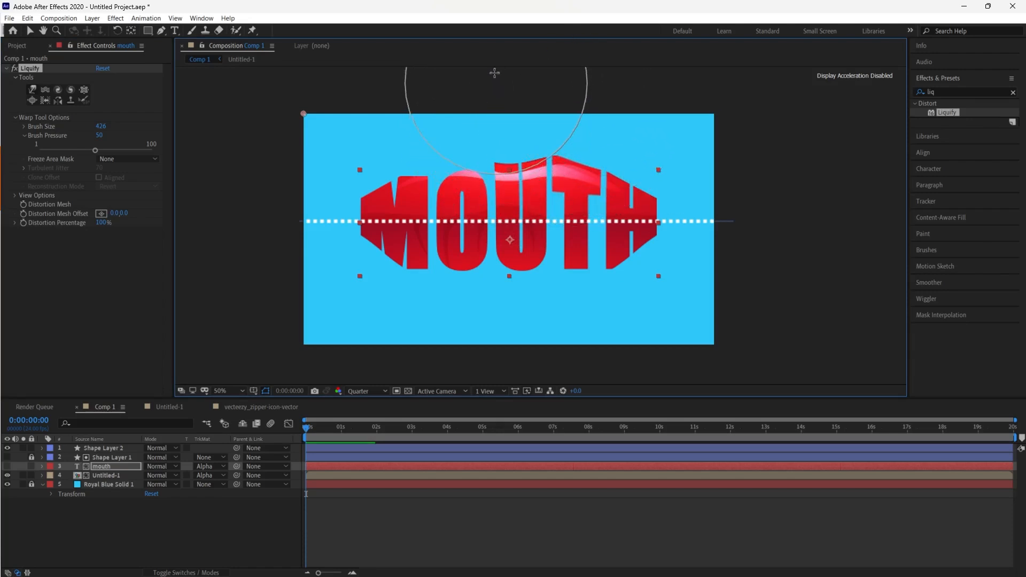
pyautogui.moveTo(454, 131); pyautogui.dragTo(457, 114)
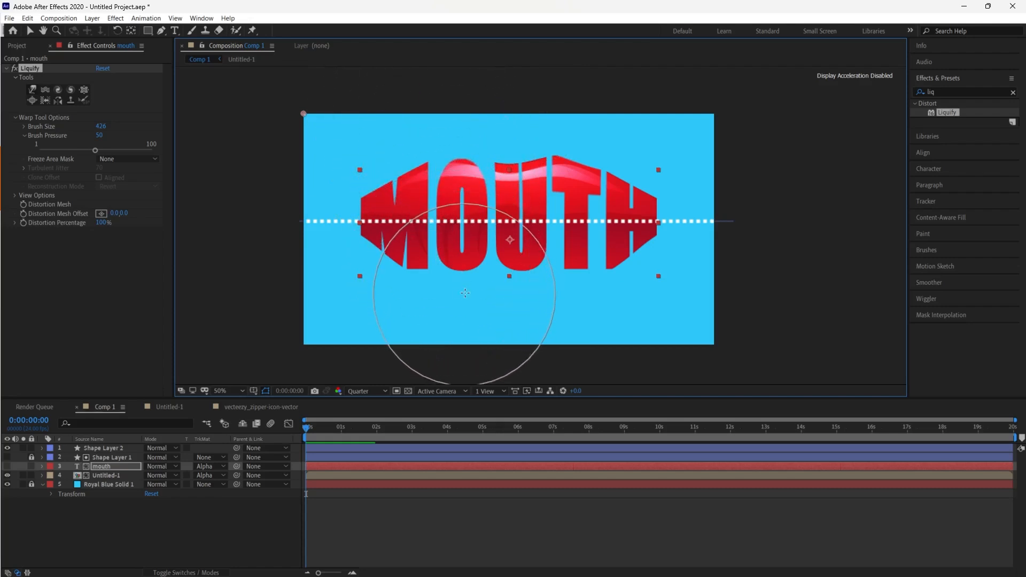
# Warp the text's lower edge downward with the Liquify brush to round the bottom
pyautogui.moveTo(488, 334); pyautogui.dragTo(484, 361)
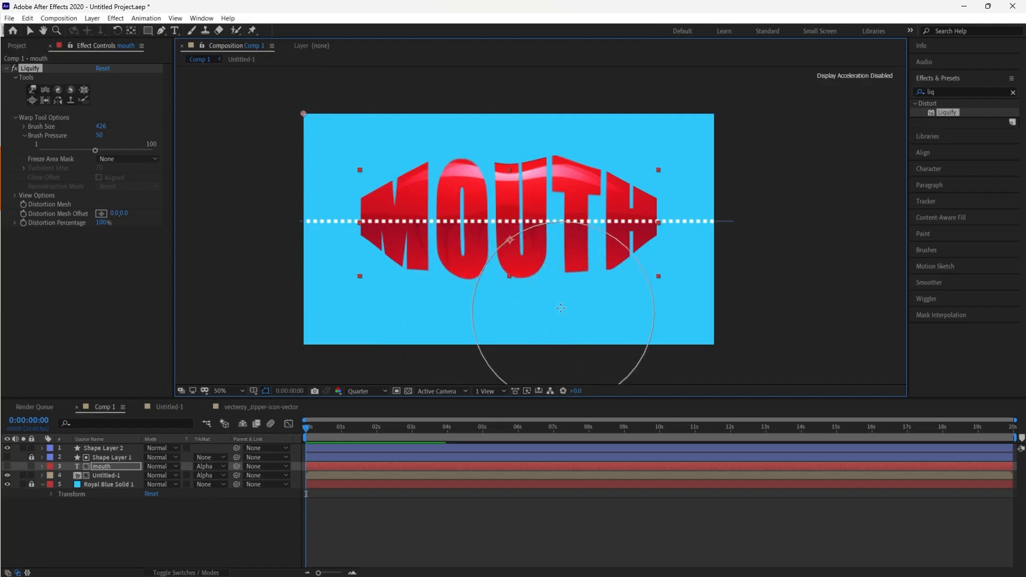
pyautogui.moveTo(598, 331); pyautogui.dragTo(595, 383)
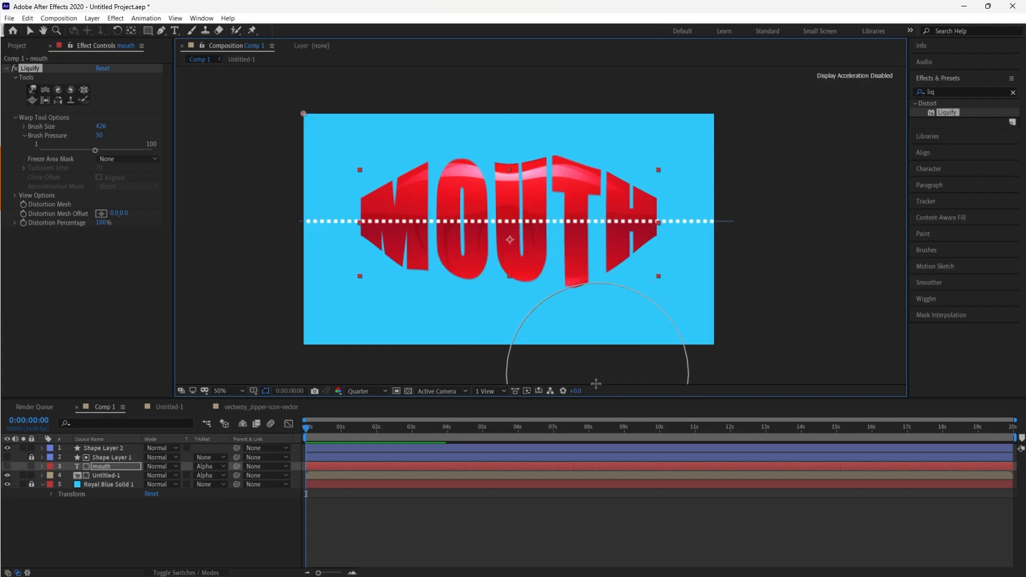
pyautogui.moveTo(527, 332); pyautogui.dragTo(527, 371)
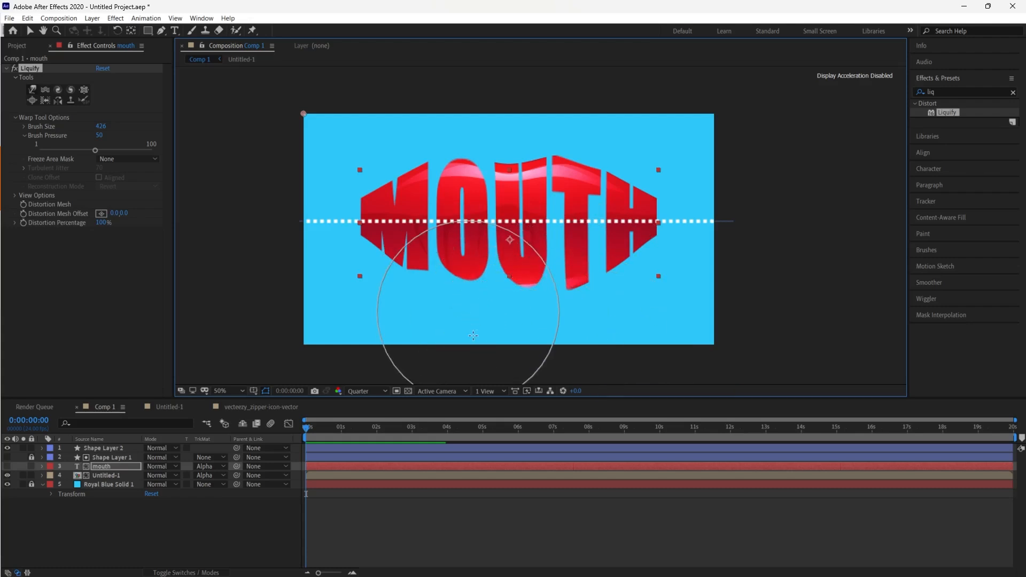
pyautogui.moveTo(469, 317); pyautogui.dragTo(488, 369)
pyautogui.moveTo(452, 321); pyautogui.dragTo(455, 362)
pyautogui.moveTo(513, 281); pyautogui.dragTo(520, 323)
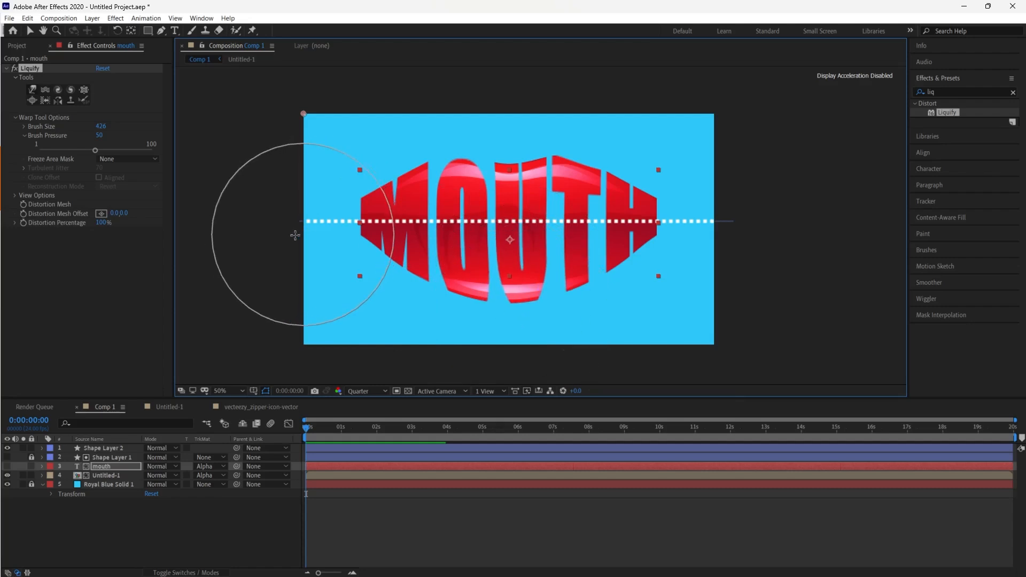
# Stretch the text's left and right ends outward into points with the Liquify brush
pyautogui.moveTo(356, 216); pyautogui.dragTo(257, 222)
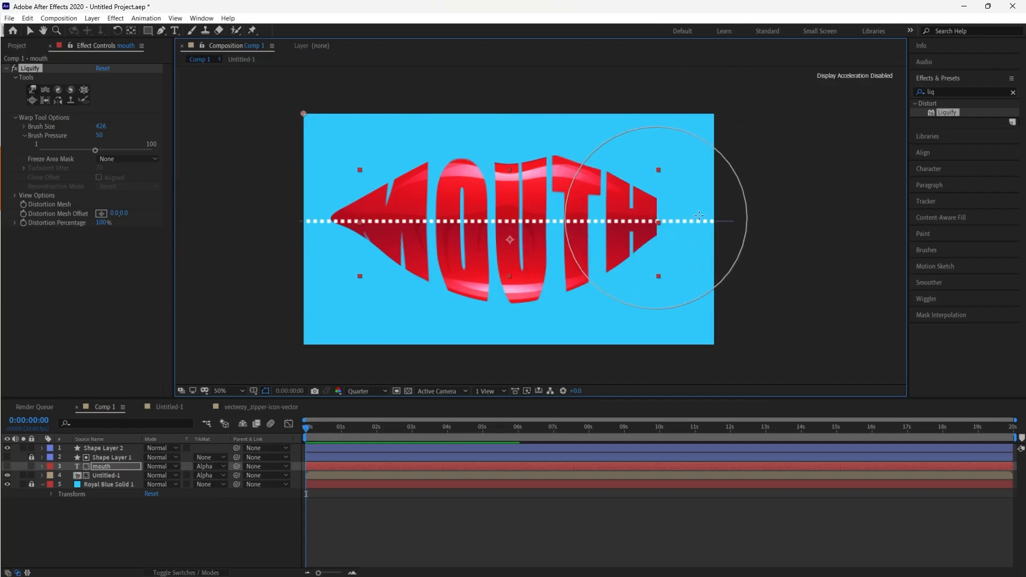
pyautogui.moveTo(655, 214); pyautogui.dragTo(729, 218)
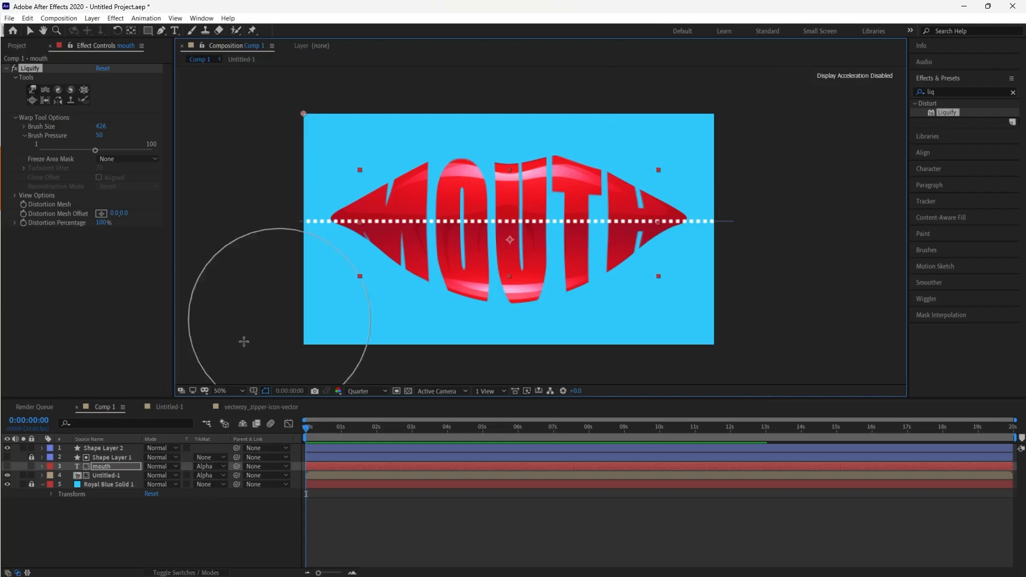
pyautogui.doubleClick(85, 467)
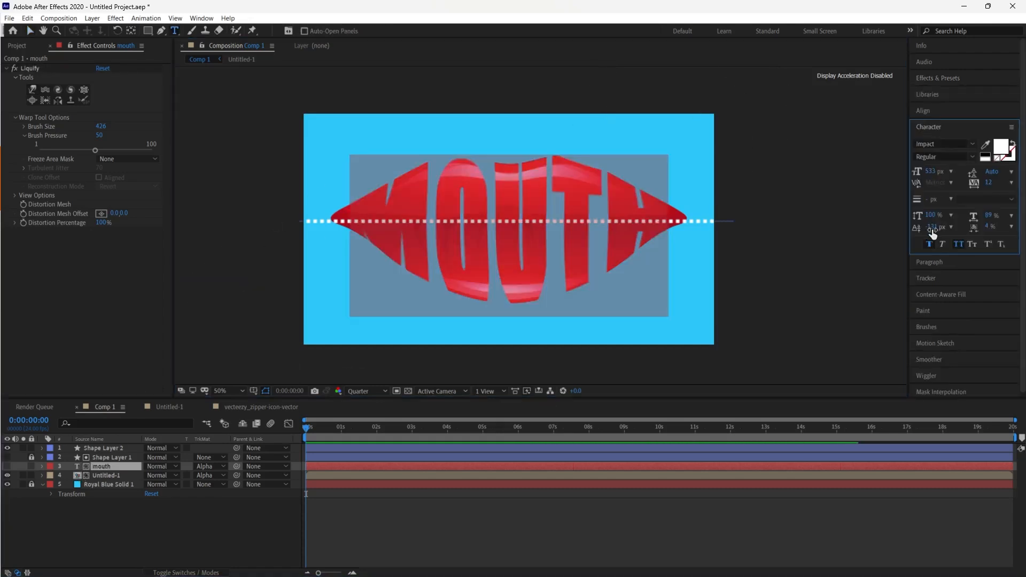
pyautogui.click(247, 529)
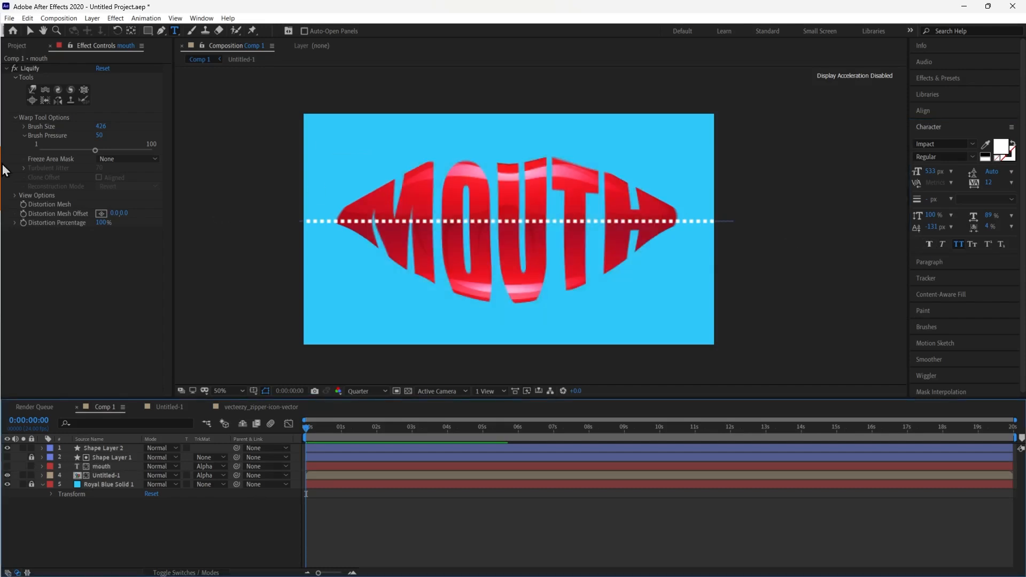
# Lower the Liquify brush size to 263 and stretch the lips' left and right tips further outward
pyautogui.click(32, 89)
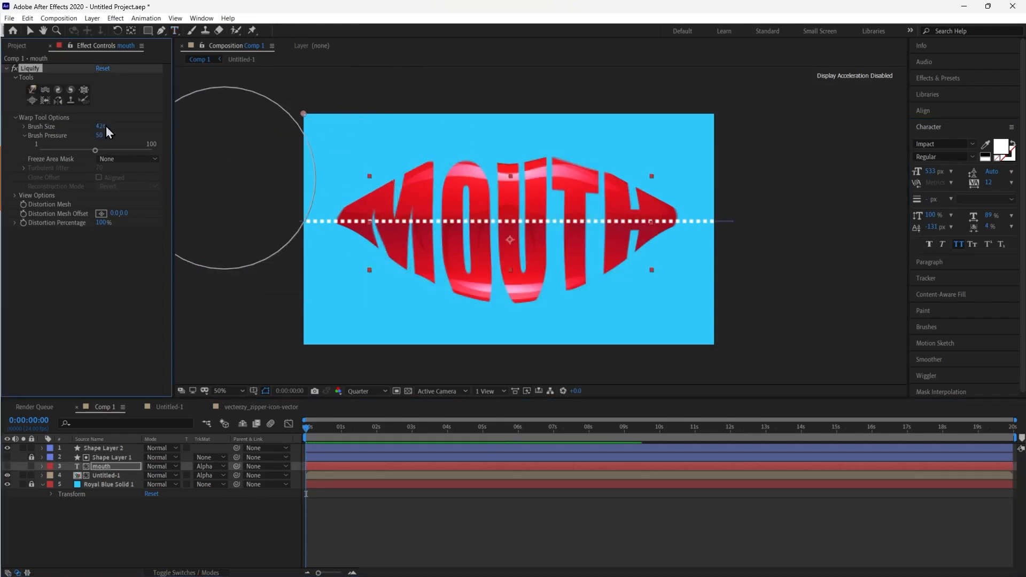
pyautogui.moveTo(106, 126); pyautogui.dragTo(19, 127)
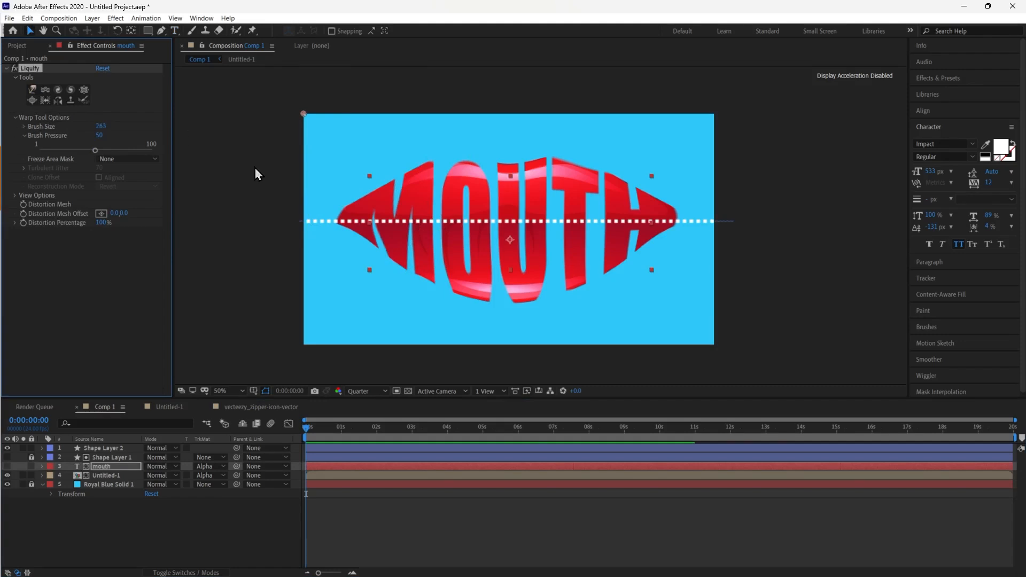
pyautogui.click(32, 89)
pyautogui.moveTo(347, 215); pyautogui.dragTo(312, 214)
pyautogui.moveTo(683, 208); pyautogui.dragTo(708, 218)
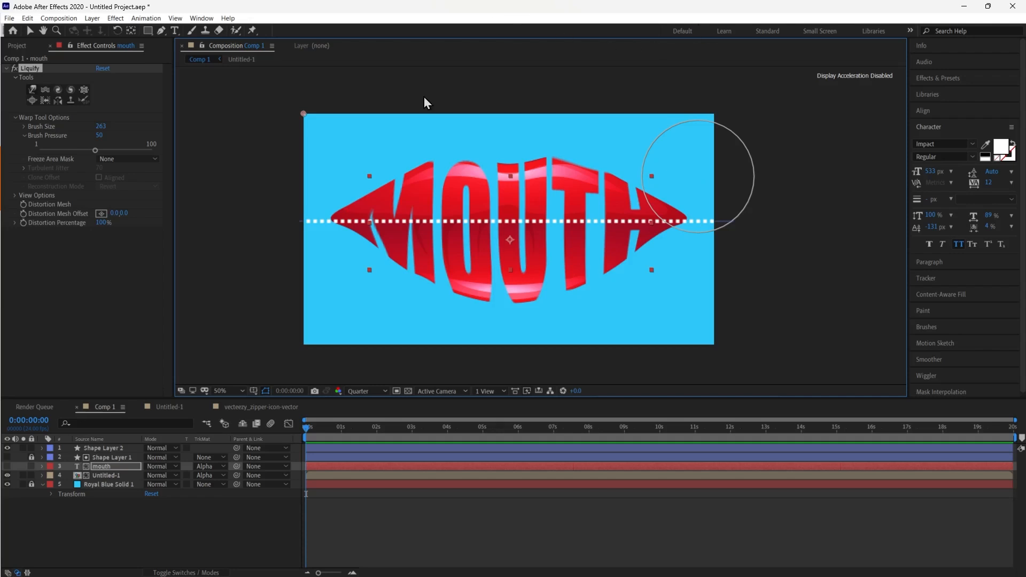
# Select the top dashed line shape layer and set its stroke width to 40 px
pyautogui.click(106, 512)
pyautogui.click(111, 449)
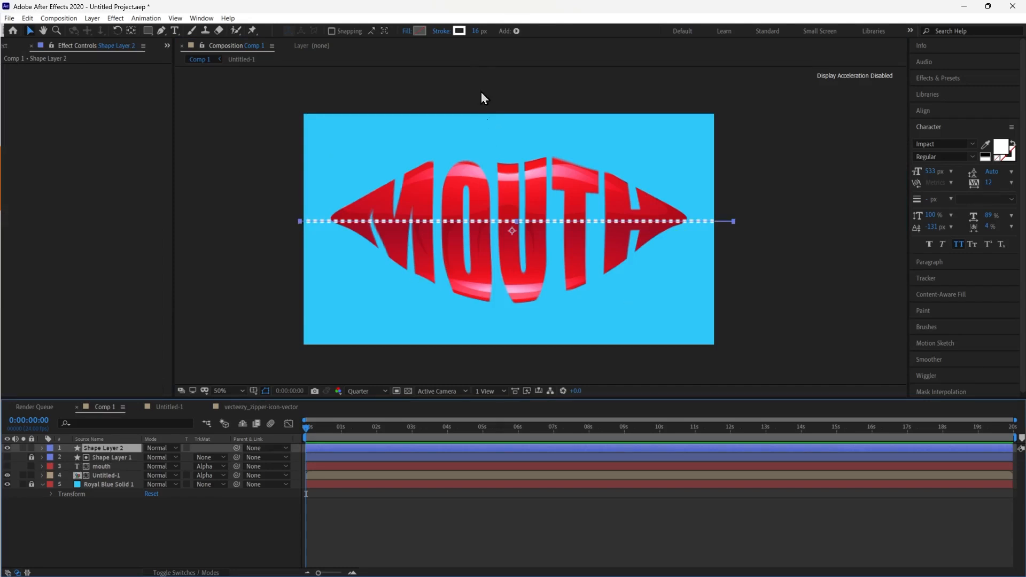
pyautogui.moveTo(479, 32); pyautogui.dragTo(488, 30)
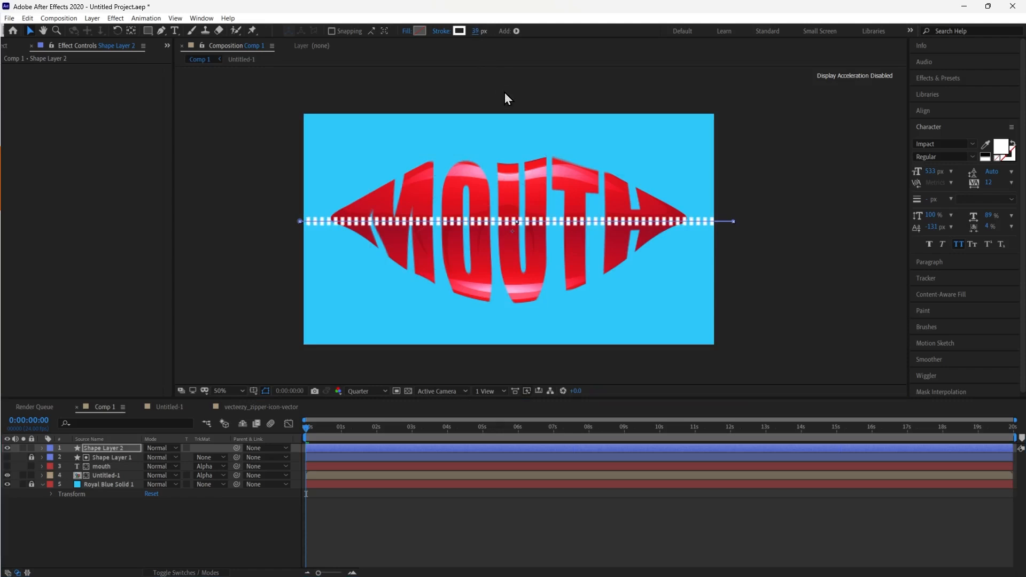
pyautogui.scroll(4, 560, 227)
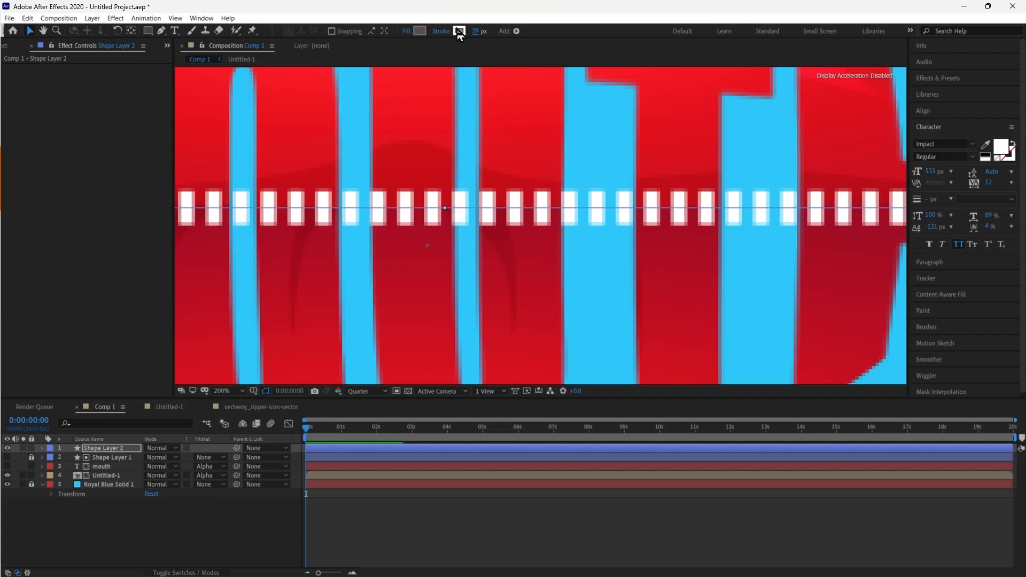
pyautogui.click(474, 32)
pyautogui.write('40')
pyautogui.press('Return')
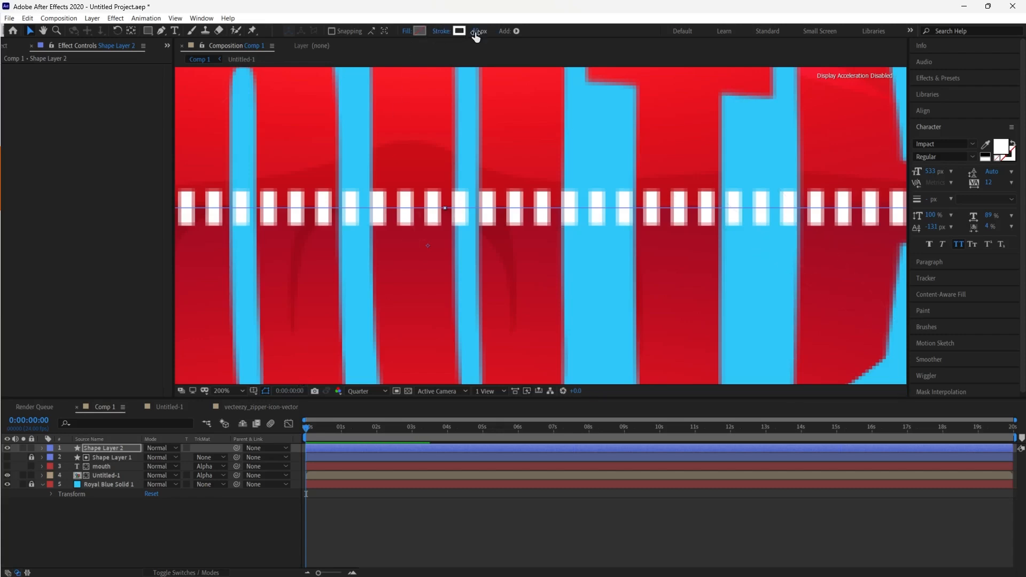
# Unlock and show the second dashed line shape layer, then set its stroke width to 40 px
pyautogui.click(101, 460)
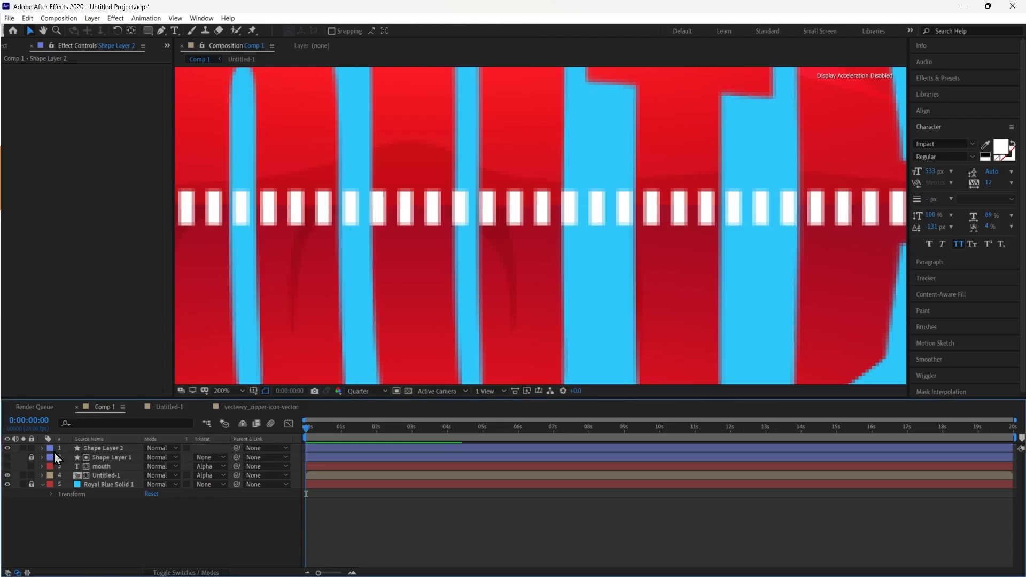
pyautogui.click(32, 458)
pyautogui.click(104, 458)
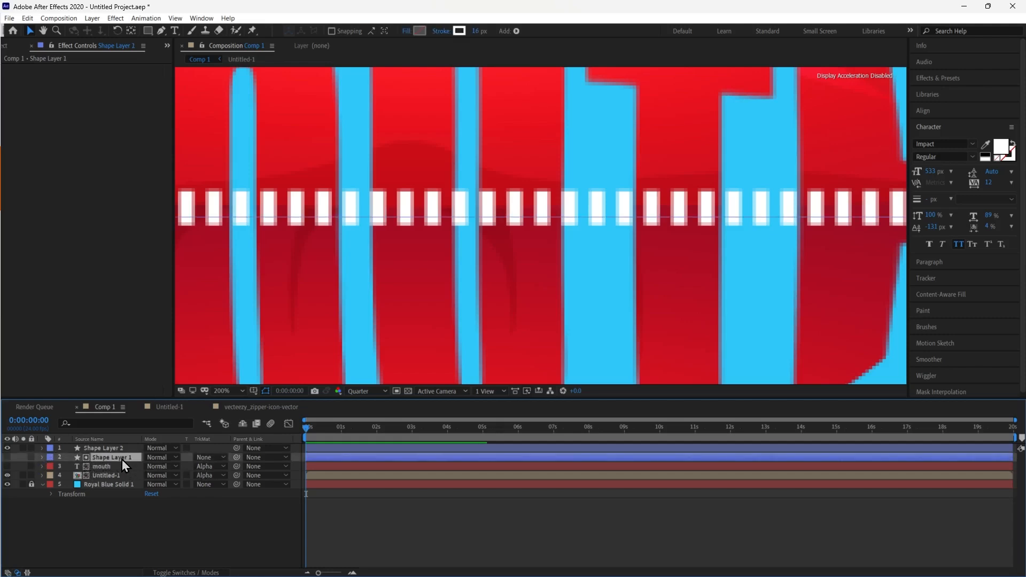
pyautogui.click(7, 458)
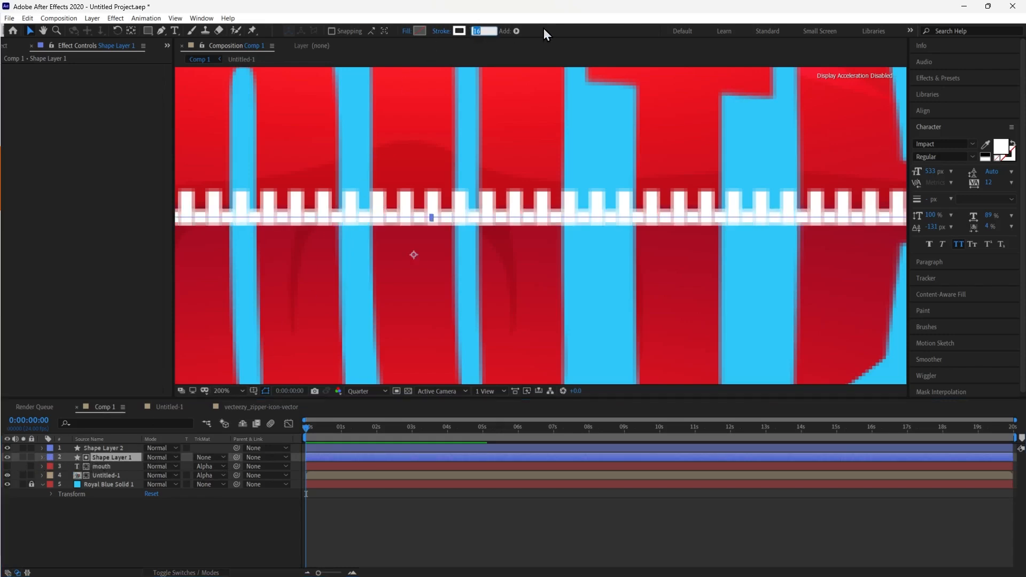
pyautogui.write('40')
pyautogui.press('Return')
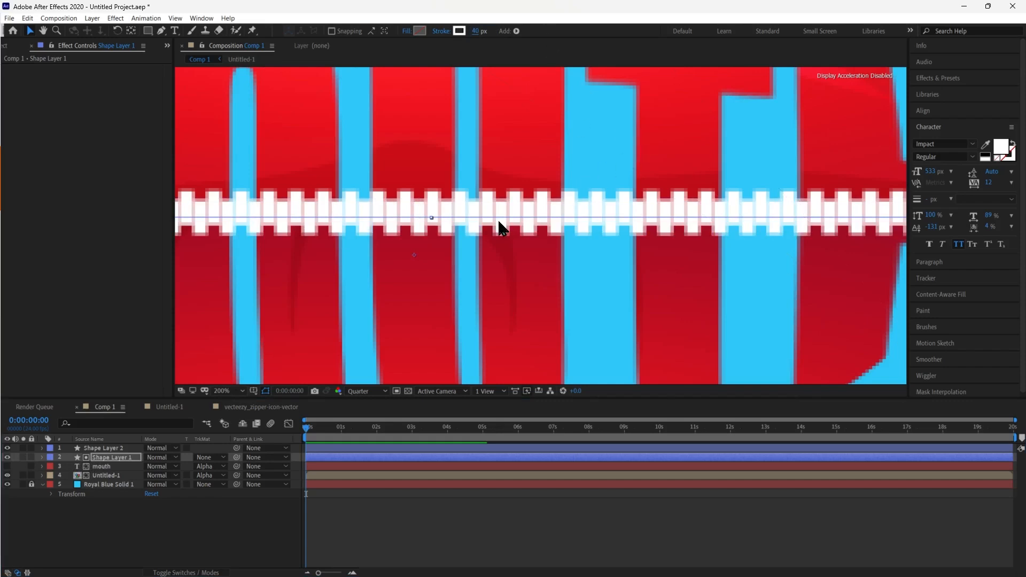
# Nudge the dashed line layers a few pixels upward so both rows of teeth interlock like a zipper
pyautogui.press('Down')
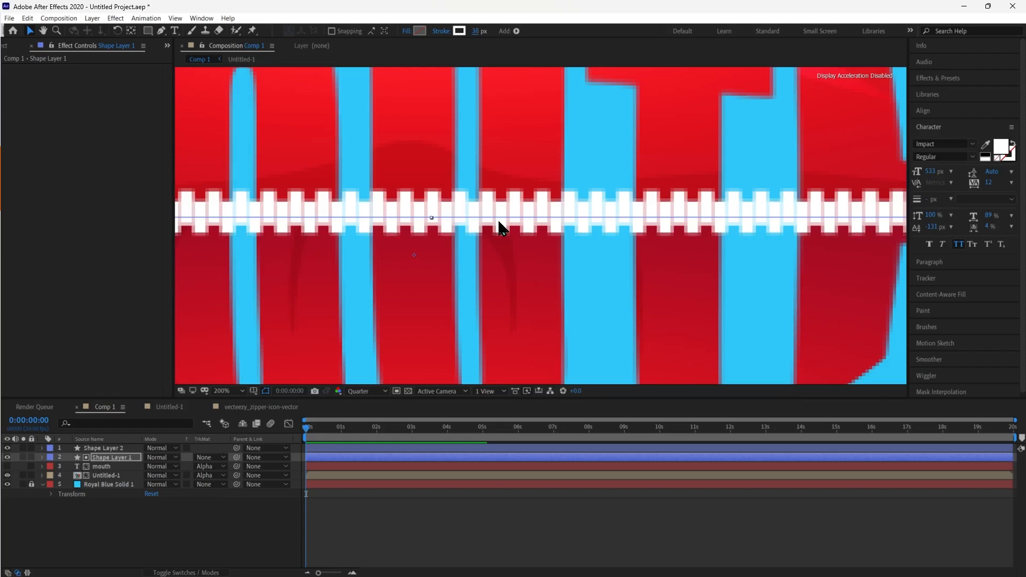
pyautogui.press('Up')
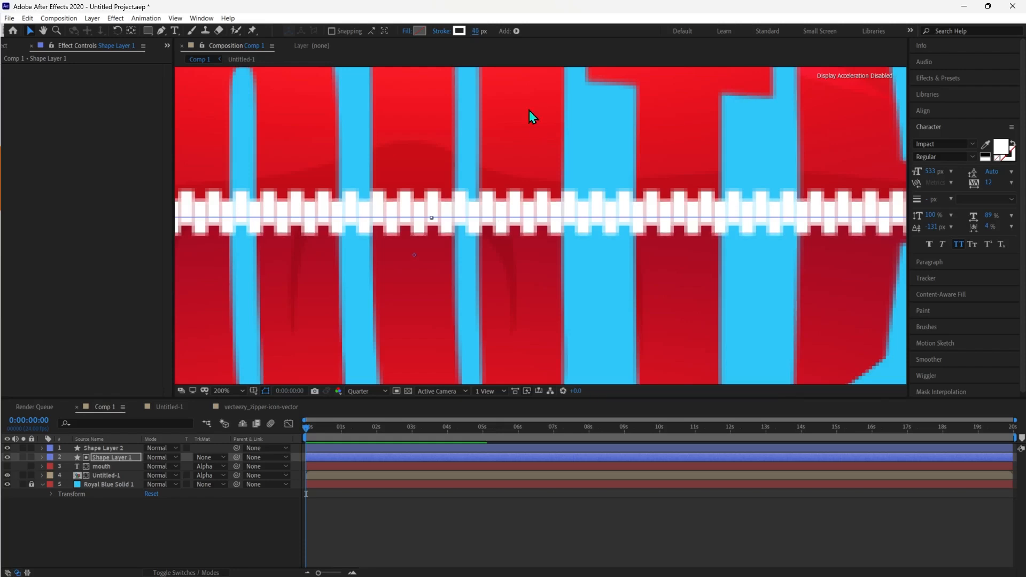
pyautogui.click(248, 523)
pyautogui.click(110, 458)
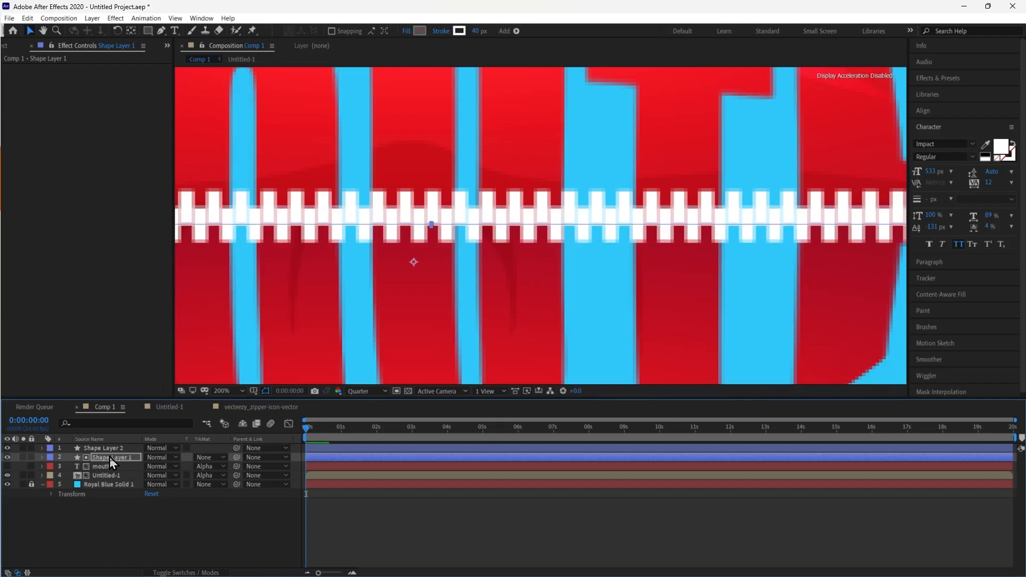
pyautogui.scroll(-2, 647, 214)
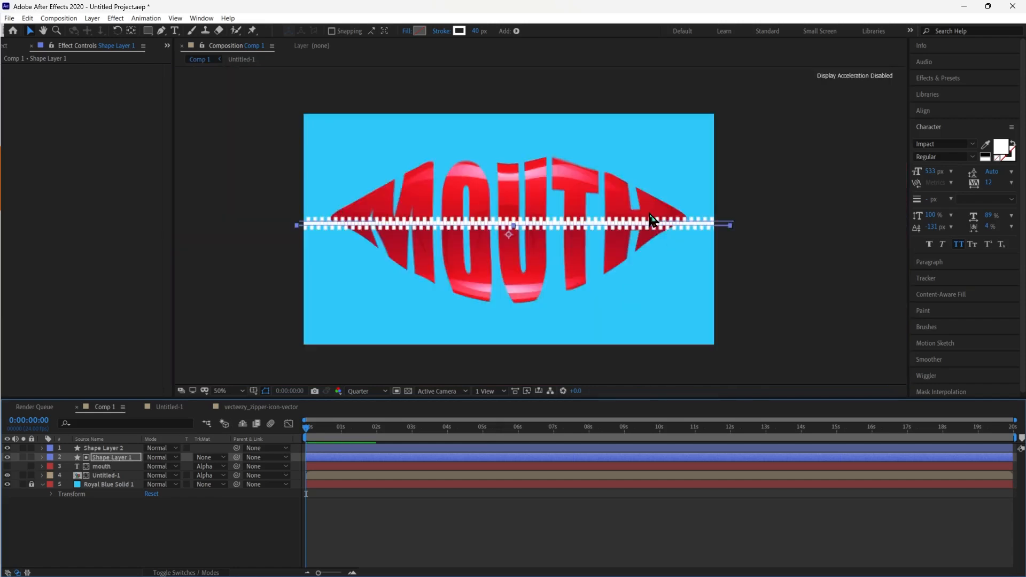
pyautogui.scroll(1, 647, 213)
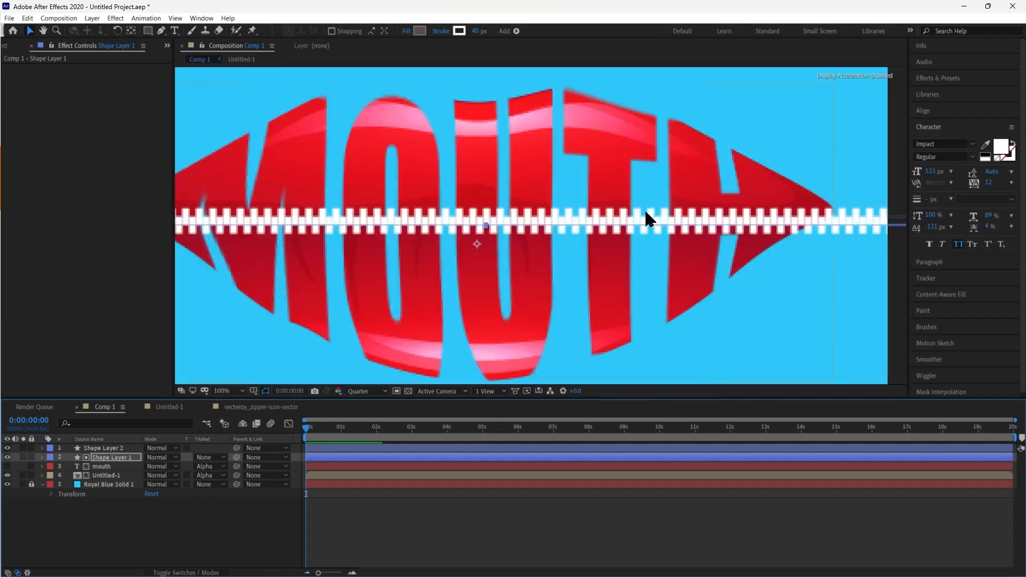
pyautogui.keyDown('shift'); pyautogui.click(107, 451); pyautogui.keyUp('shift')
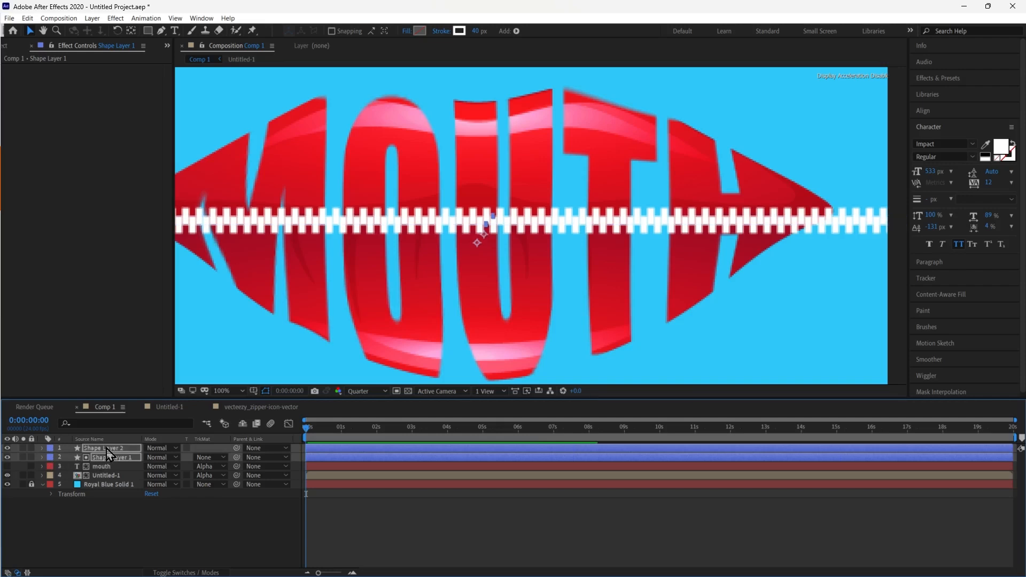
pyautogui.press('Up')
pyautogui.press('Up')
pyautogui.press('Up')
pyautogui.press('Up')
pyautogui.press('Up')
pyautogui.press('Up')
pyautogui.press('Up')
pyautogui.press('Up')
pyautogui.press('Up')
pyautogui.press('Up')
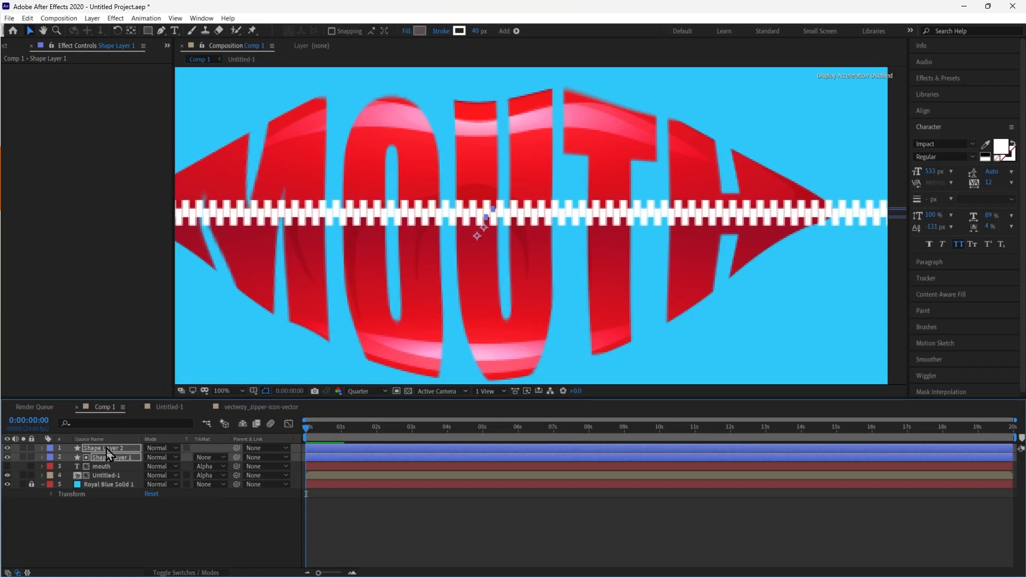
# Try pre-composing the shape, text and image layers without the background solid, and undo it
pyautogui.press(',')
pyautogui.press(',')
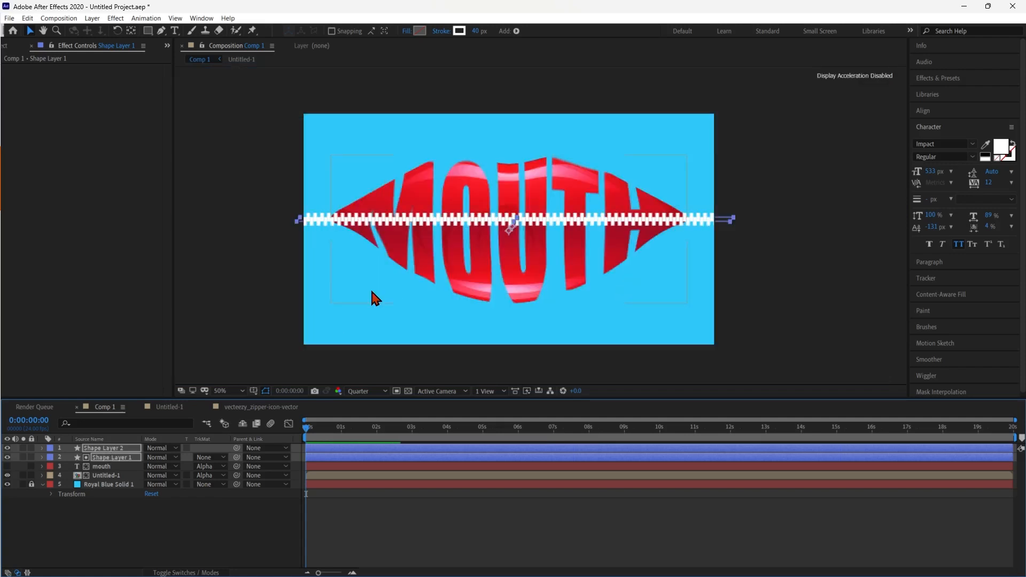
pyautogui.click(210, 541)
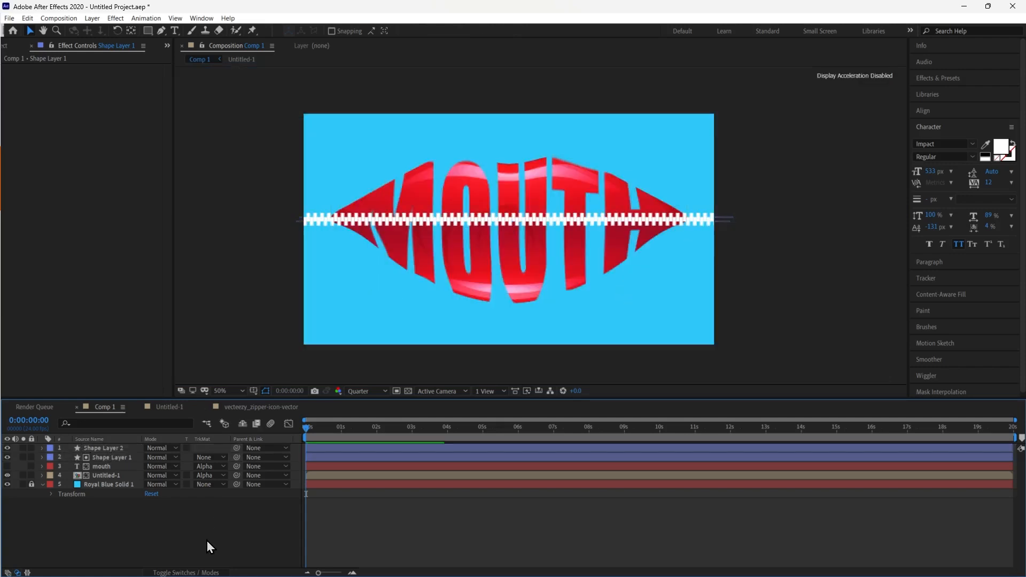
pyautogui.moveTo(164, 537); pyautogui.dragTo(83, 447)
pyautogui.rightClick(96, 454)
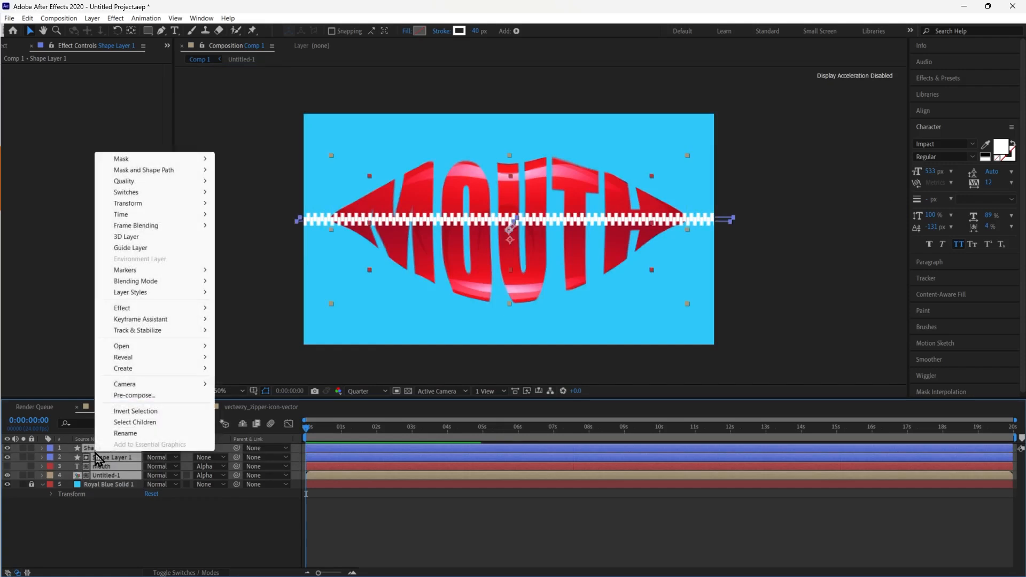
pyautogui.click(151, 394)
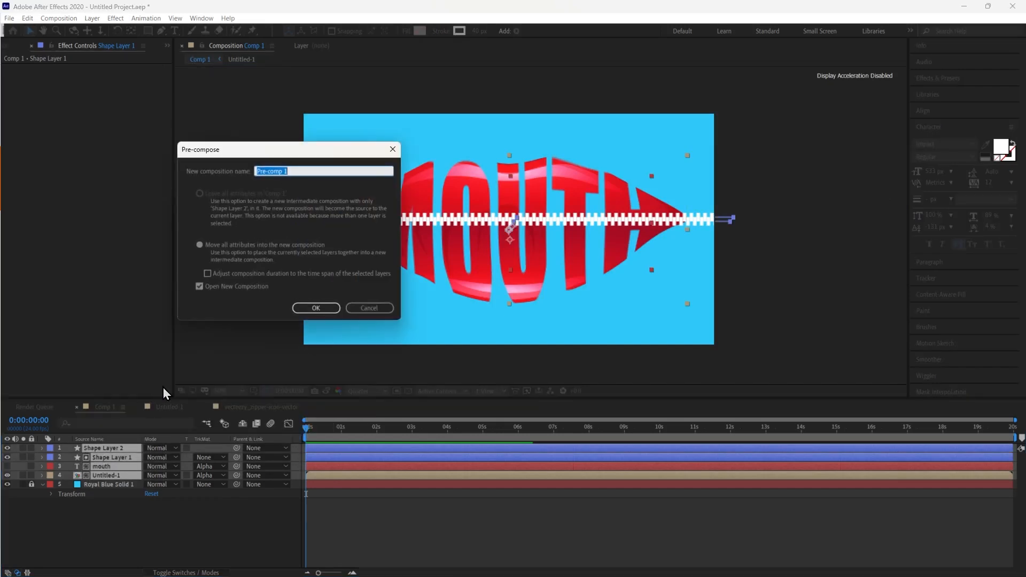
pyautogui.click(313, 309)
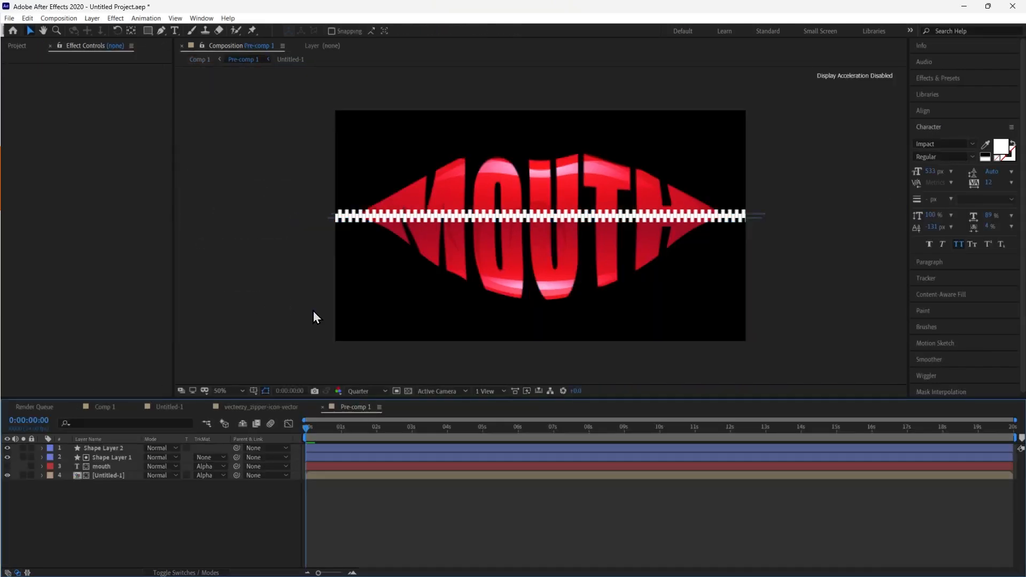
pyautogui.click(102, 409)
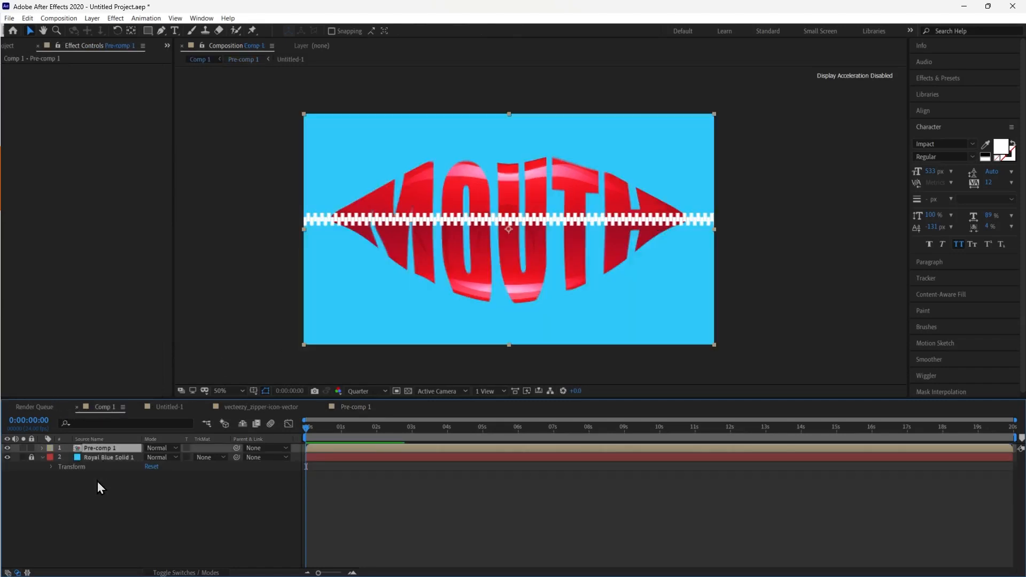
pyautogui.click(102, 495)
pyautogui.scroll(2, 558, 271)
pyautogui.scroll(-2, 558, 275)
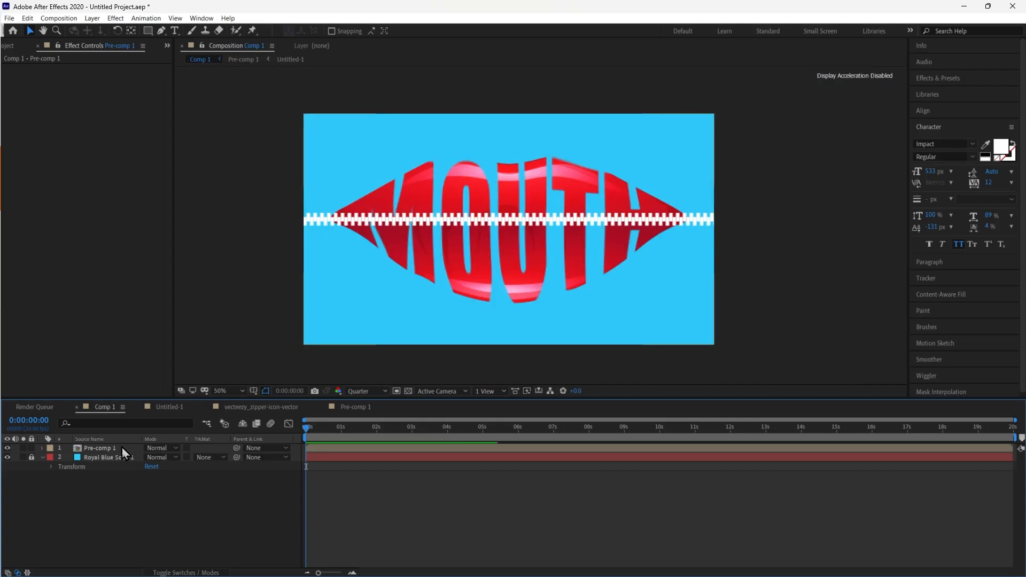
pyautogui.hotkey('ctrl', 'z')
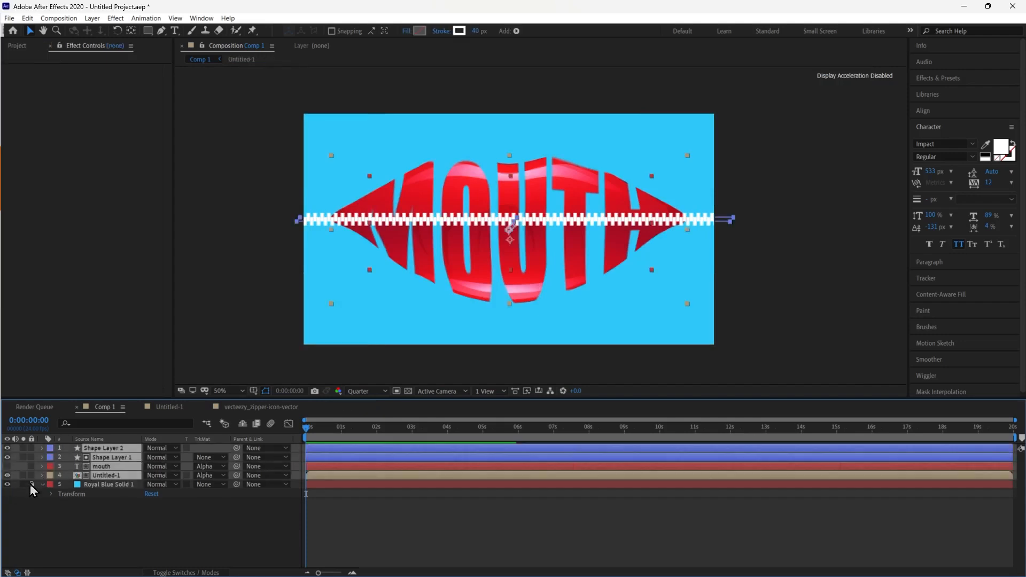
# Pre-compose all five layers into one composition without opening the new composition
pyautogui.moveTo(164, 529); pyautogui.dragTo(104, 448)
pyautogui.rightClick(104, 447)
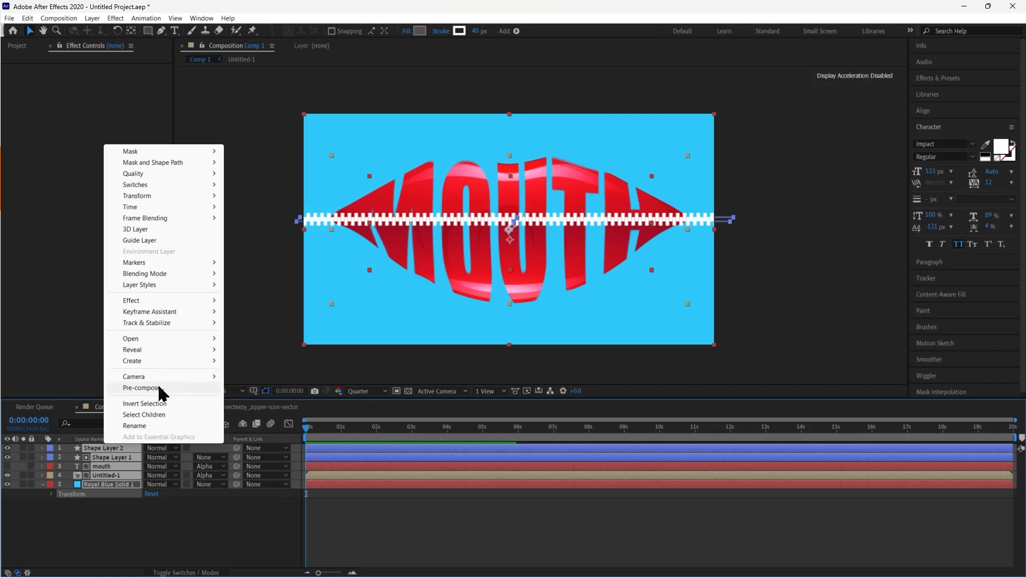
pyautogui.click(159, 388)
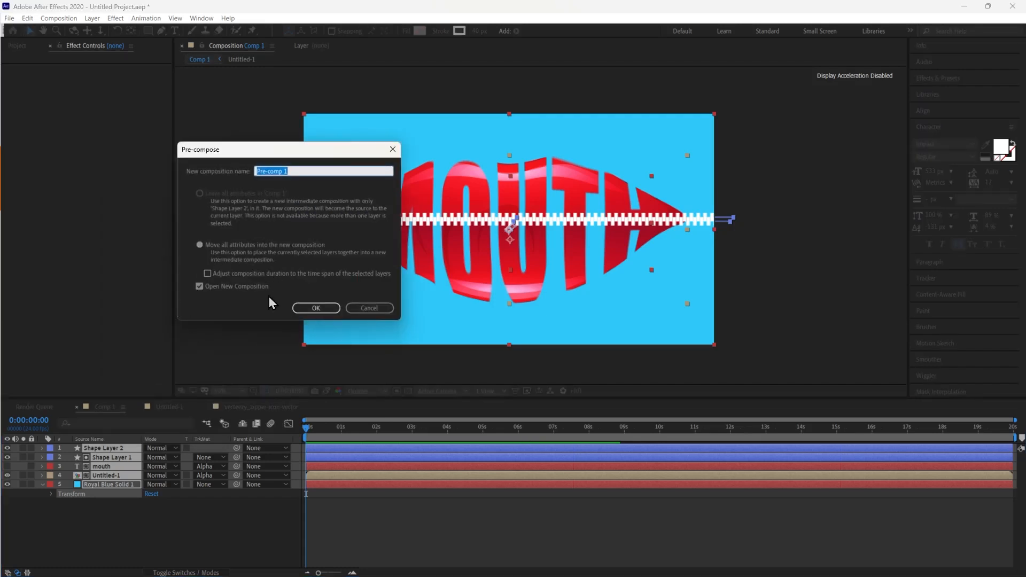
pyautogui.click(209, 291)
pyautogui.click(315, 308)
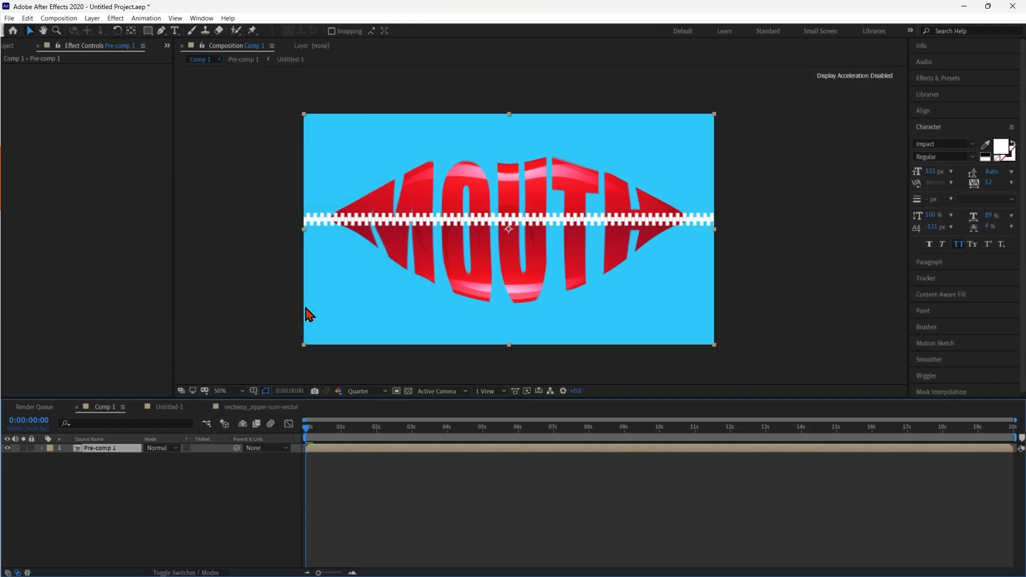
# Create a new magenta solid with color F82E84 and move it below the pre-composed layer
pyautogui.click(173, 490)
pyautogui.rightClick(172, 491)
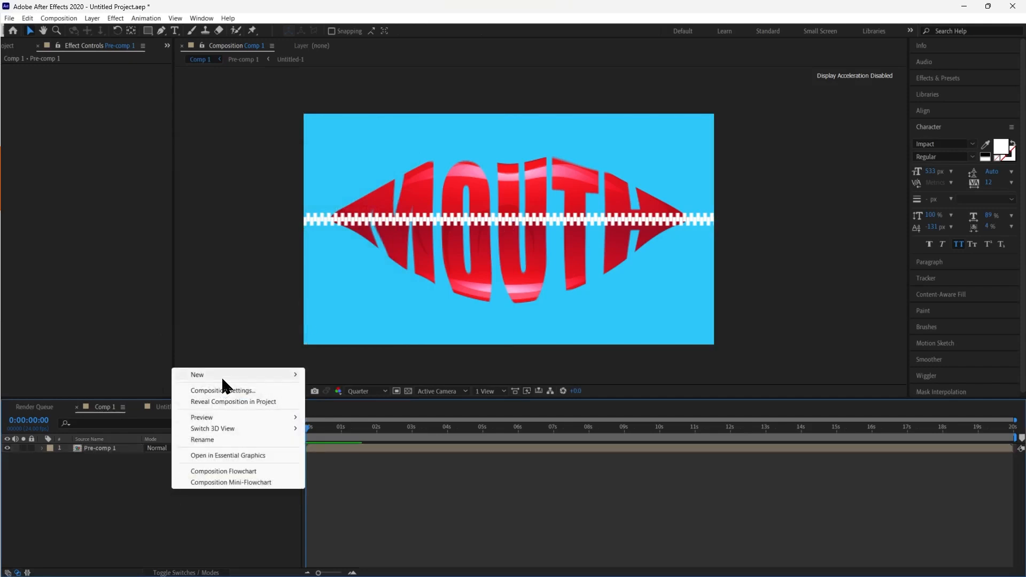
pyautogui.moveTo(223, 373)
pyautogui.click(339, 402)
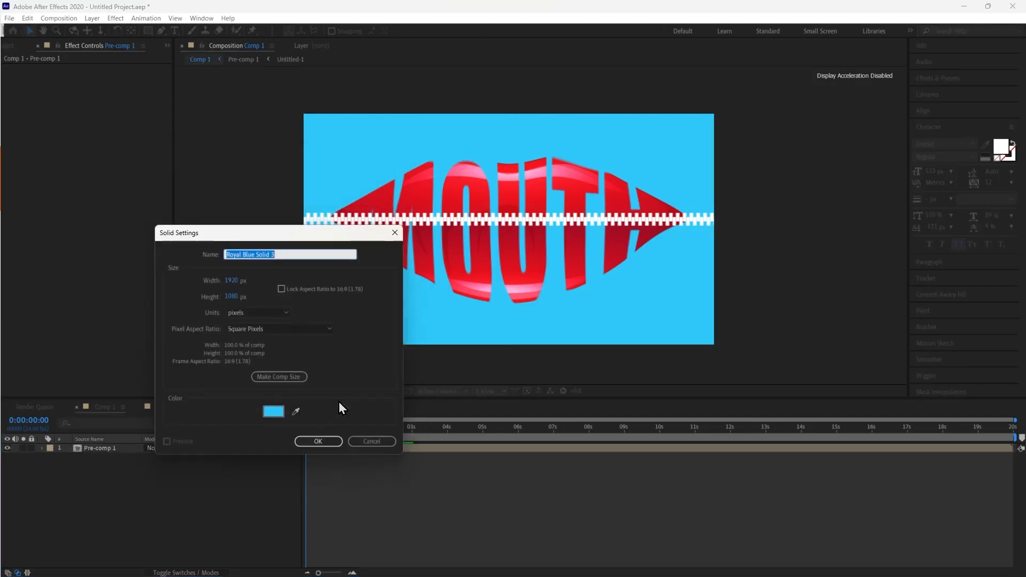
pyautogui.click(274, 412)
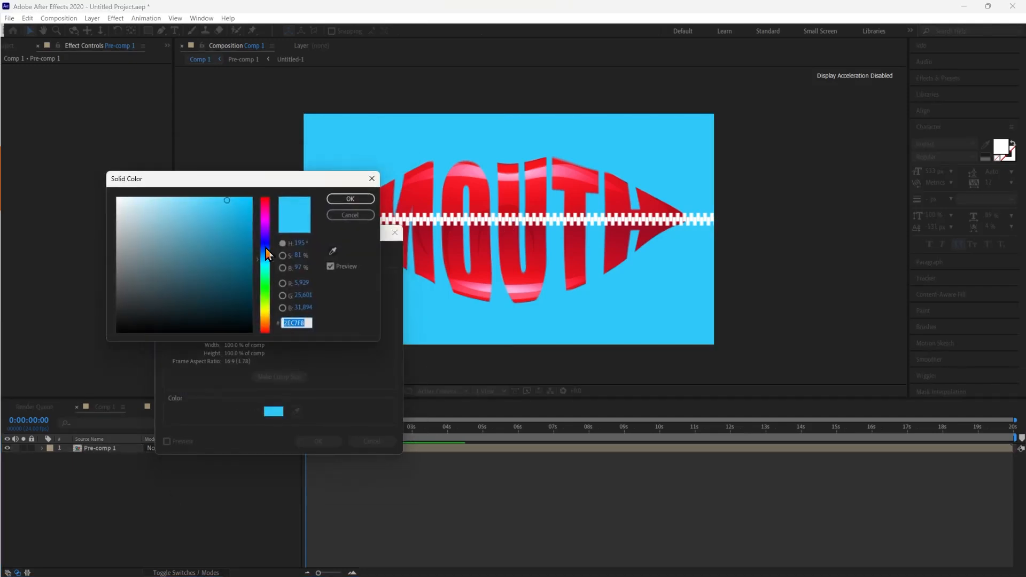
pyautogui.click(265, 221)
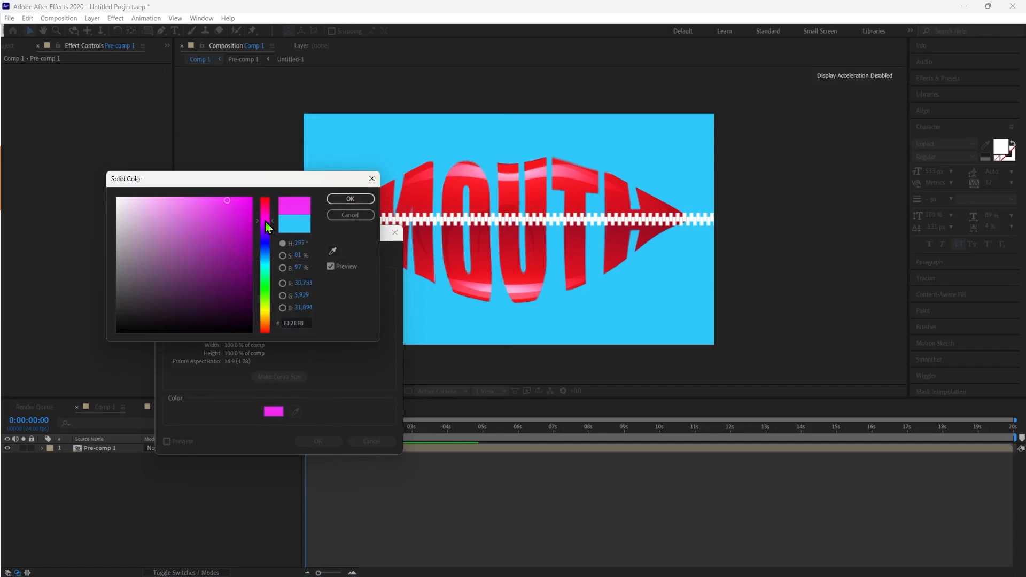
pyautogui.click(346, 199)
pyautogui.click(317, 442)
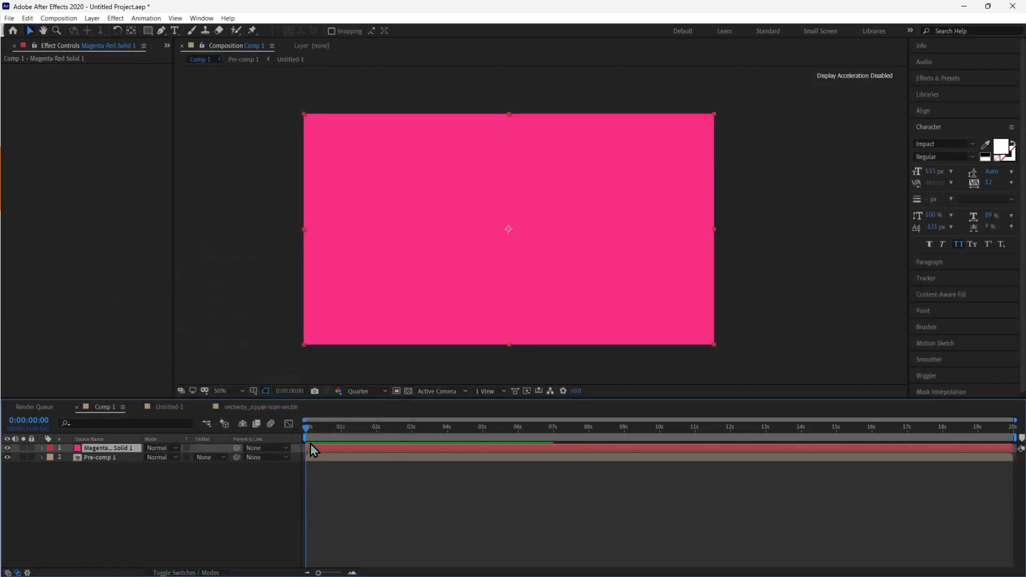
pyautogui.moveTo(123, 448); pyautogui.dragTo(110, 496)
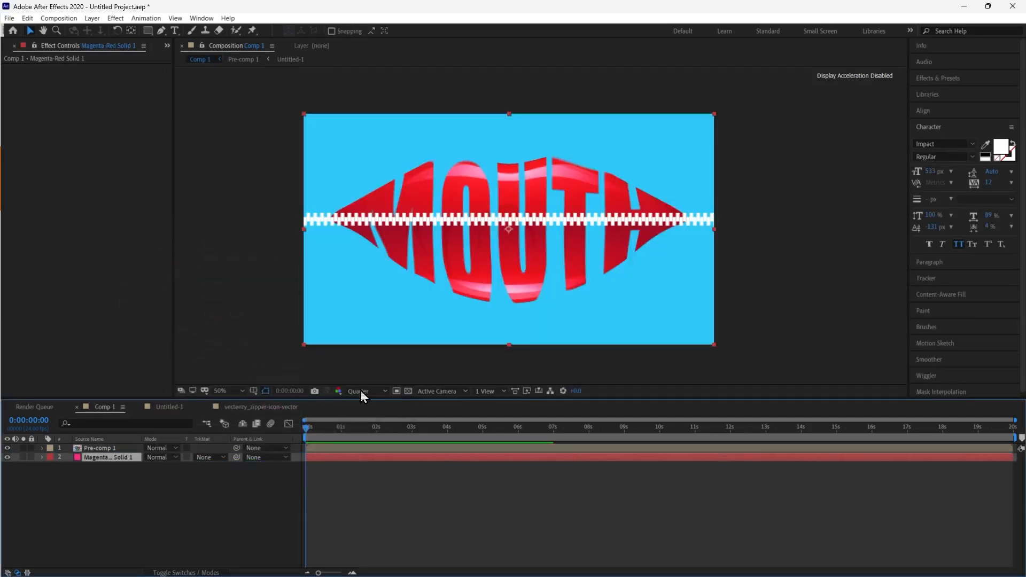
# Search the effects for "split" and apply CC Split 2 to the pre-composed layer
pyautogui.click(957, 78)
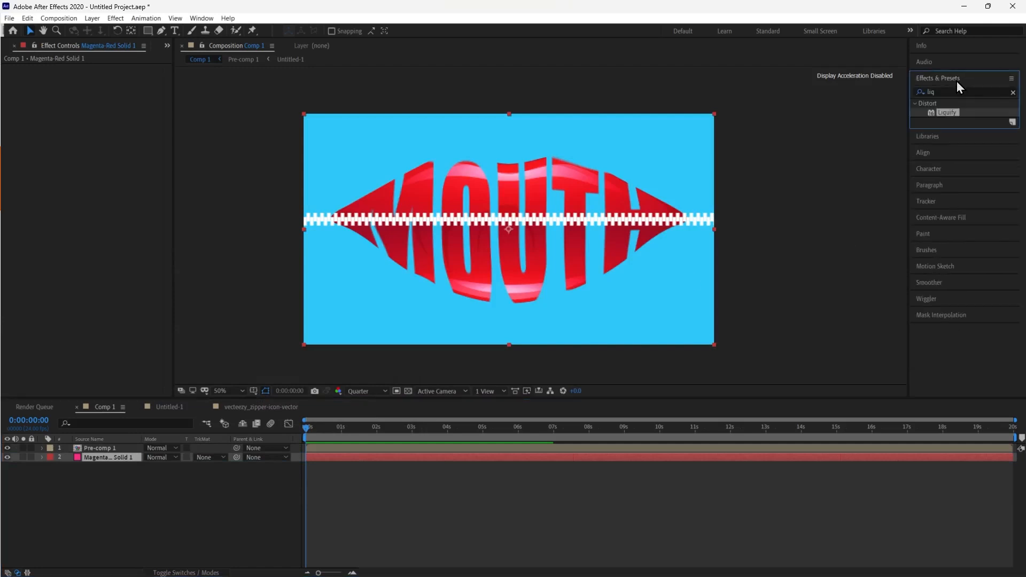
pyautogui.click(957, 91)
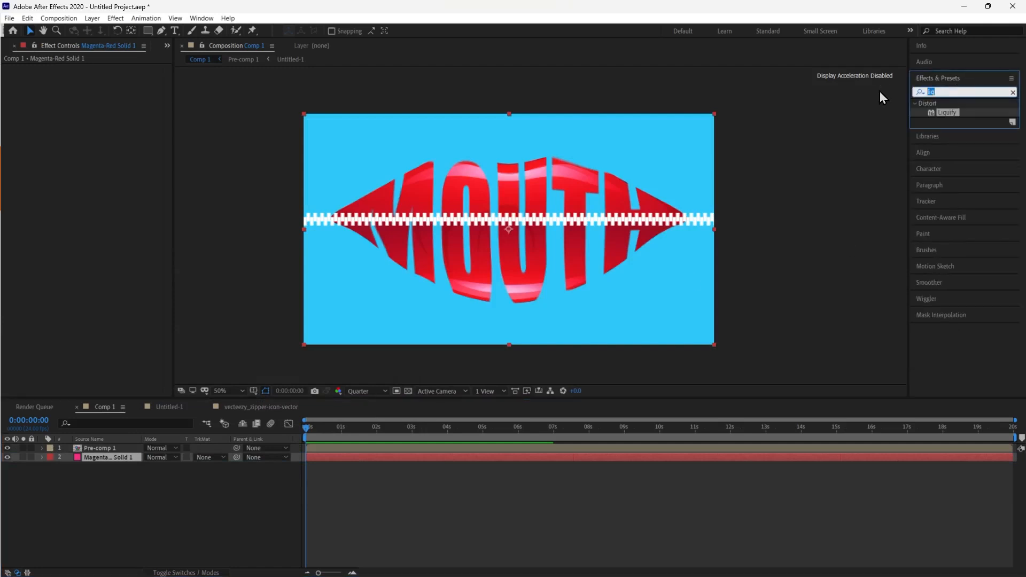
pyautogui.write('spl')
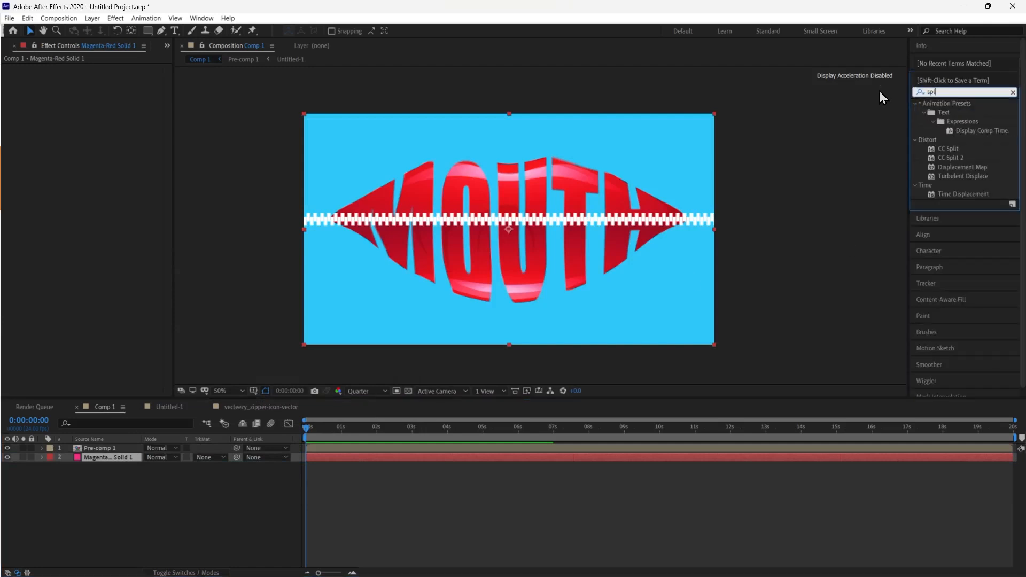
pyautogui.write('it')
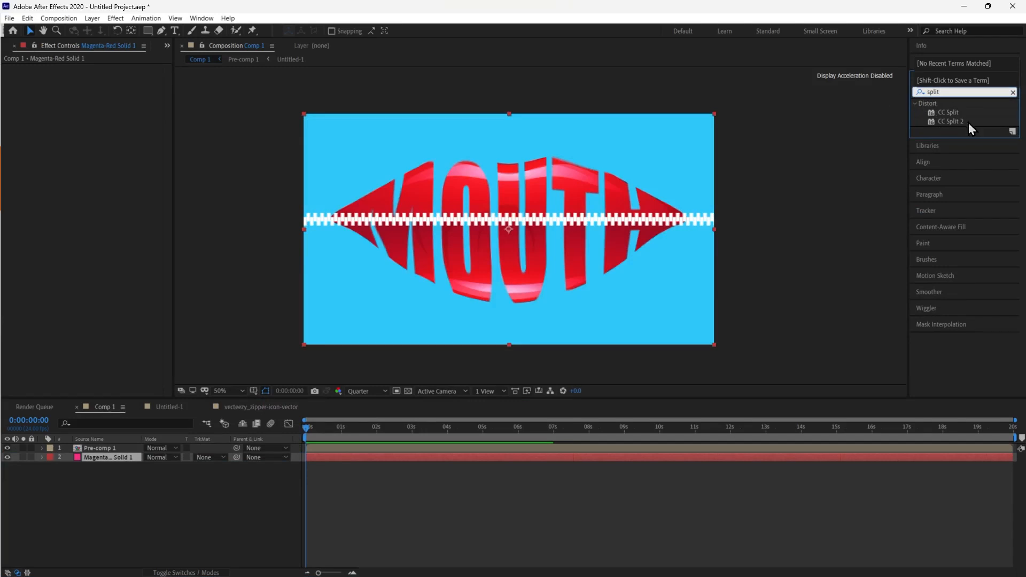
pyautogui.click(966, 122)
pyautogui.moveTo(960, 123); pyautogui.dragTo(643, 252)
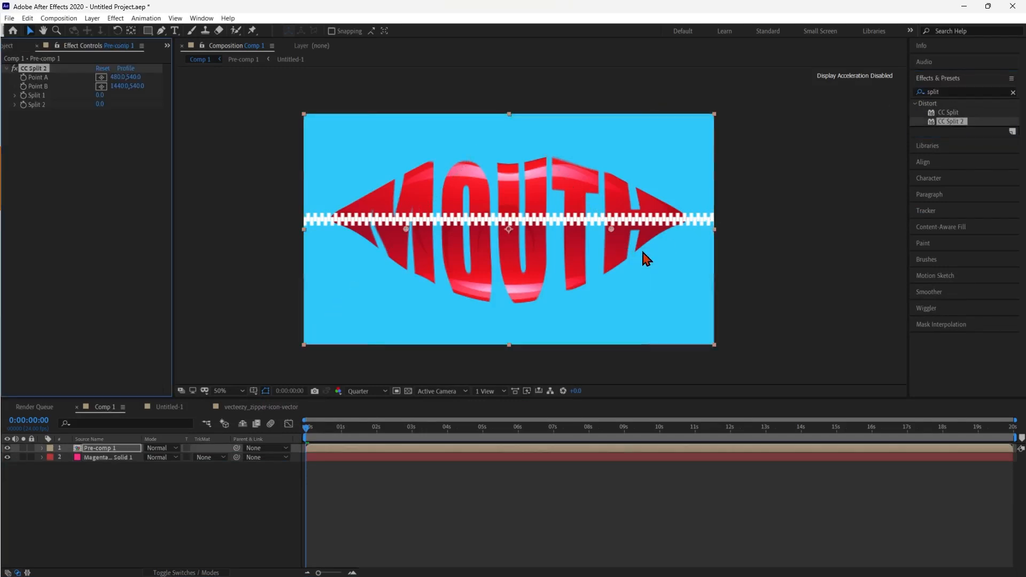
# Move CC Split 2's Point A and Point B onto the zipper line and scrub the split amounts to 22
pyautogui.scroll(1, 641, 244)
pyautogui.scroll(-1, 640, 245)
pyautogui.moveTo(406, 230); pyautogui.dragTo(404, 220)
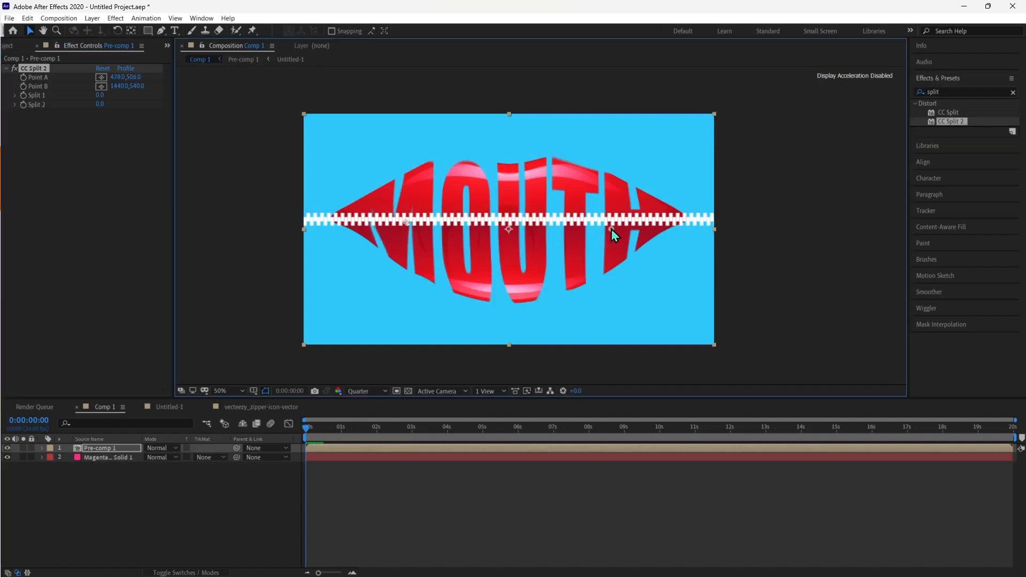
pyautogui.moveTo(612, 229); pyautogui.dragTo(614, 220)
pyautogui.moveTo(101, 100); pyautogui.dragTo(116, 105)
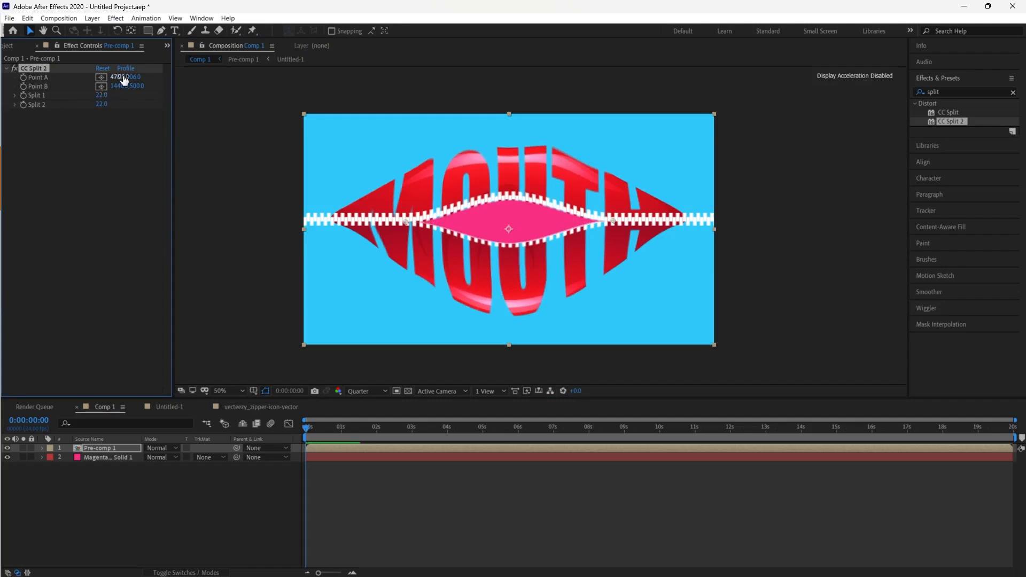
# Scrub Point A's horizontal coordinate leftward to about -634
pyautogui.moveTo(130, 78); pyautogui.dragTo(3, 81)
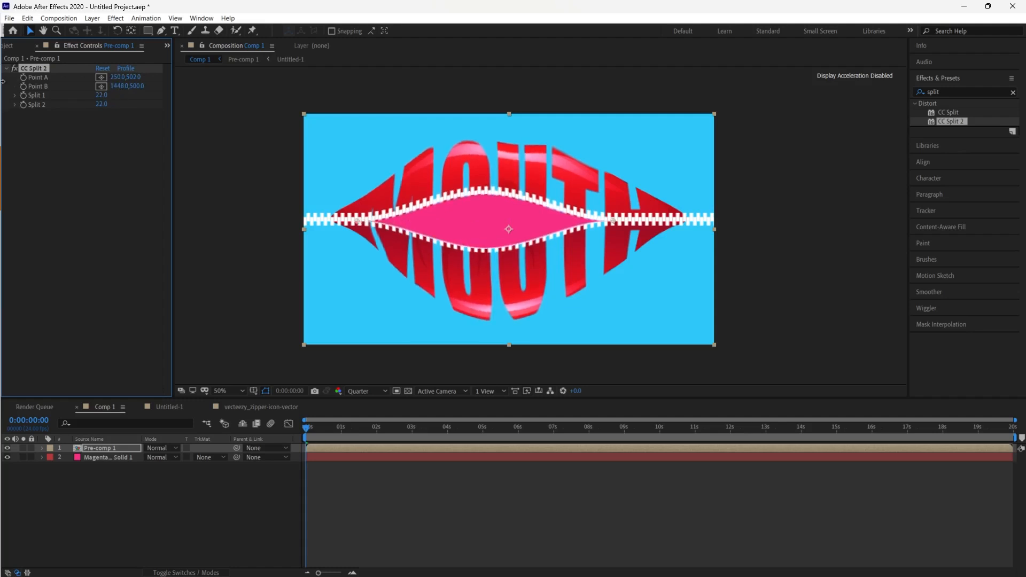
pyautogui.moveTo(115, 77); pyautogui.dragTo(2, 78)
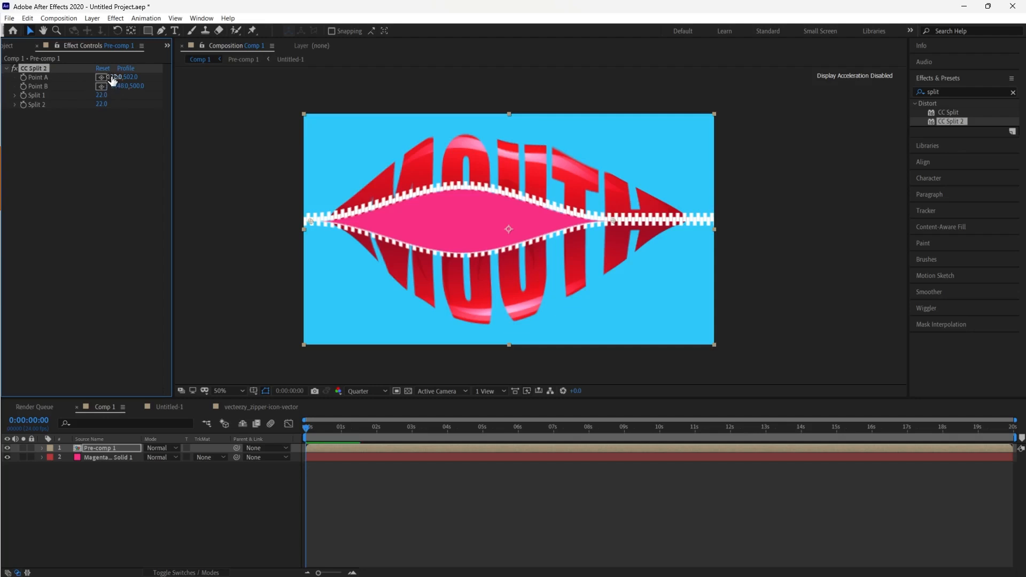
pyautogui.moveTo(113, 78); pyautogui.dragTo(2, 78)
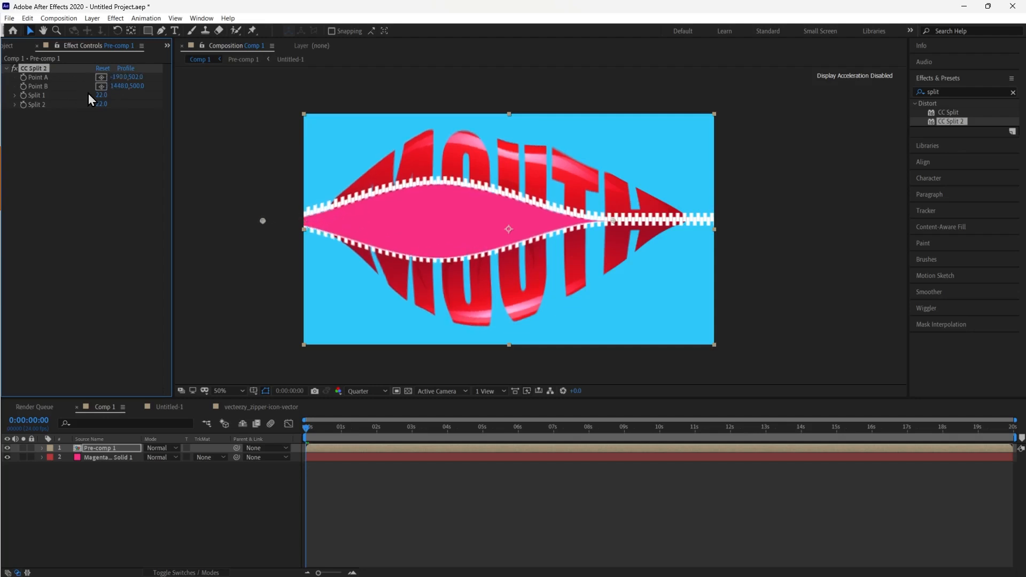
pyautogui.moveTo(115, 78); pyautogui.dragTo(49, 81)
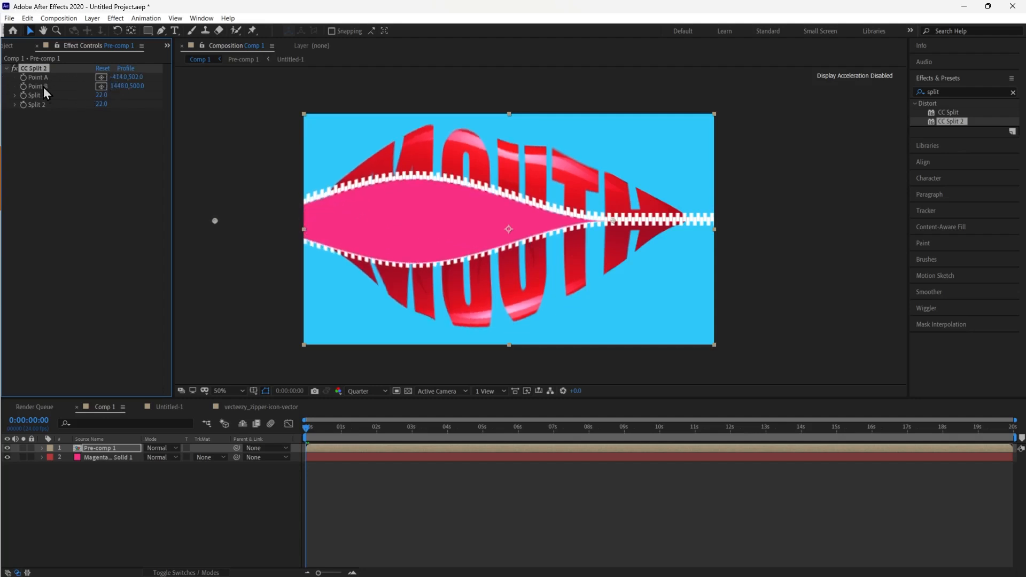
pyautogui.moveTo(112, 78); pyautogui.dragTo(3, 79)
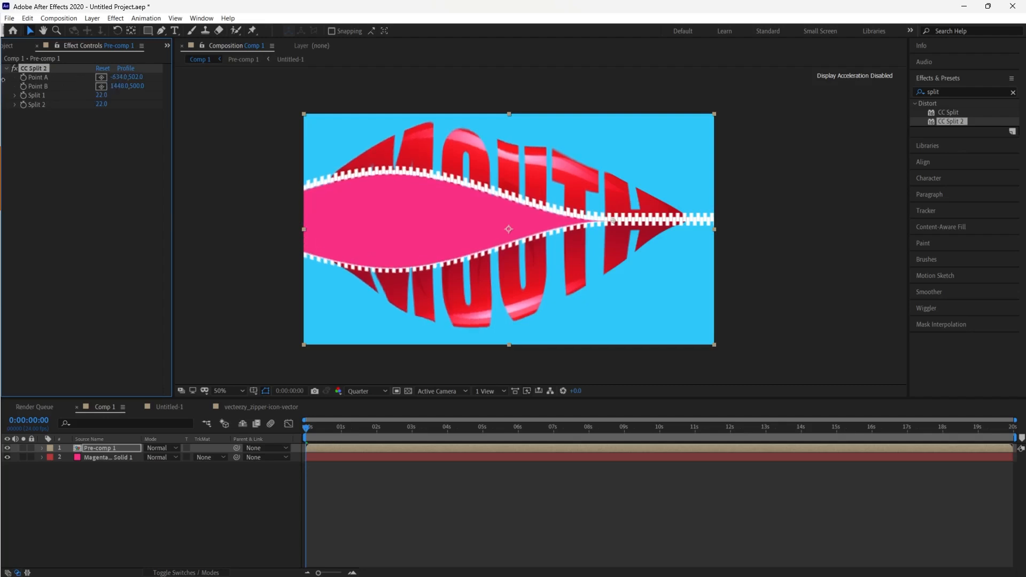
# Set Split 1 to 0, then undo the change
pyautogui.click(101, 95)
pyautogui.write('0')
pyautogui.press('Return')
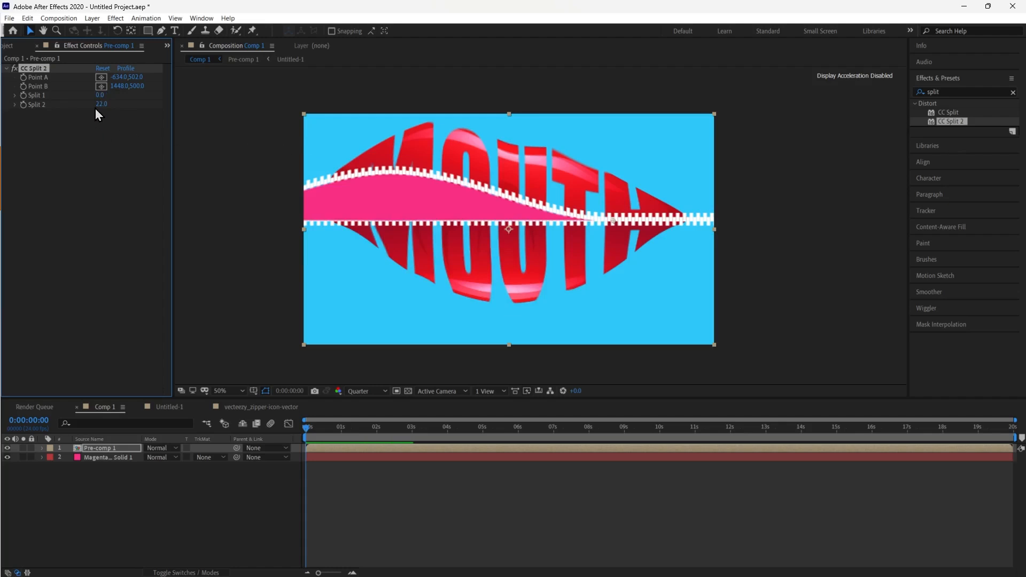
pyautogui.hotkey('ctrl', 'z')
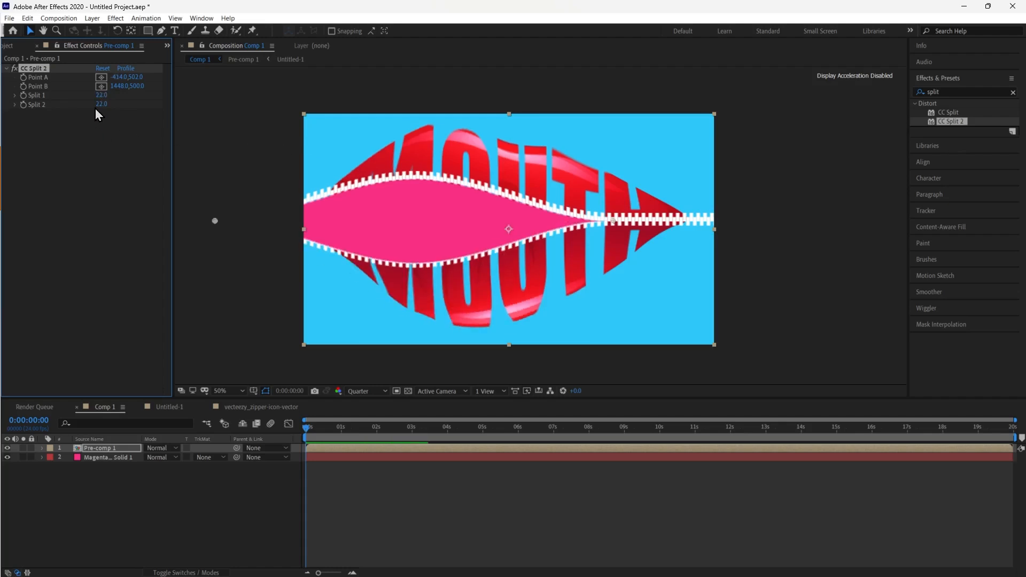
# Set both Split 1 and Split 2 to 100
pyautogui.click(102, 96)
pyautogui.write('100')
pyautogui.press('Return')
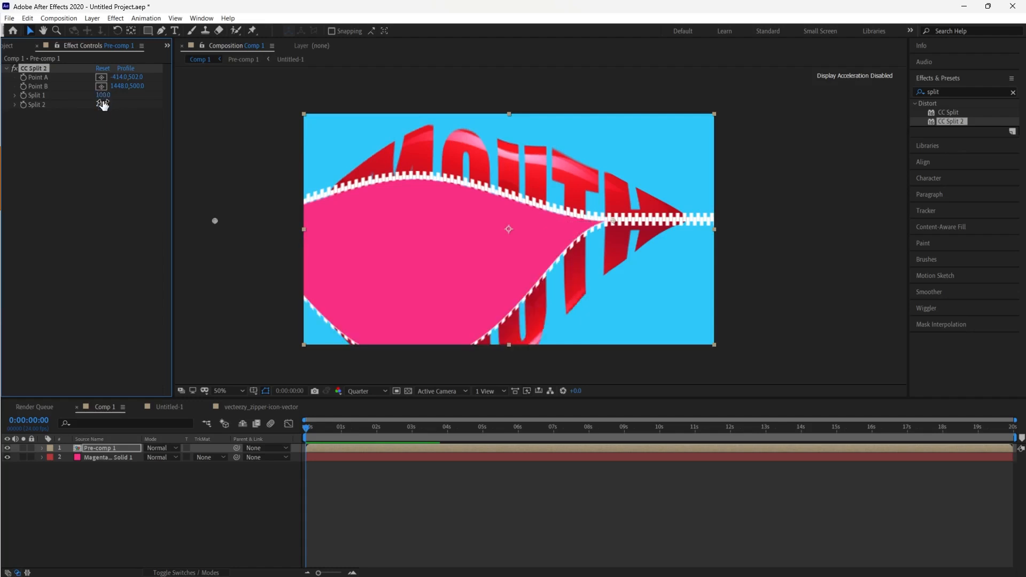
pyautogui.click(104, 104)
pyautogui.write('100')
pyautogui.press('Return')
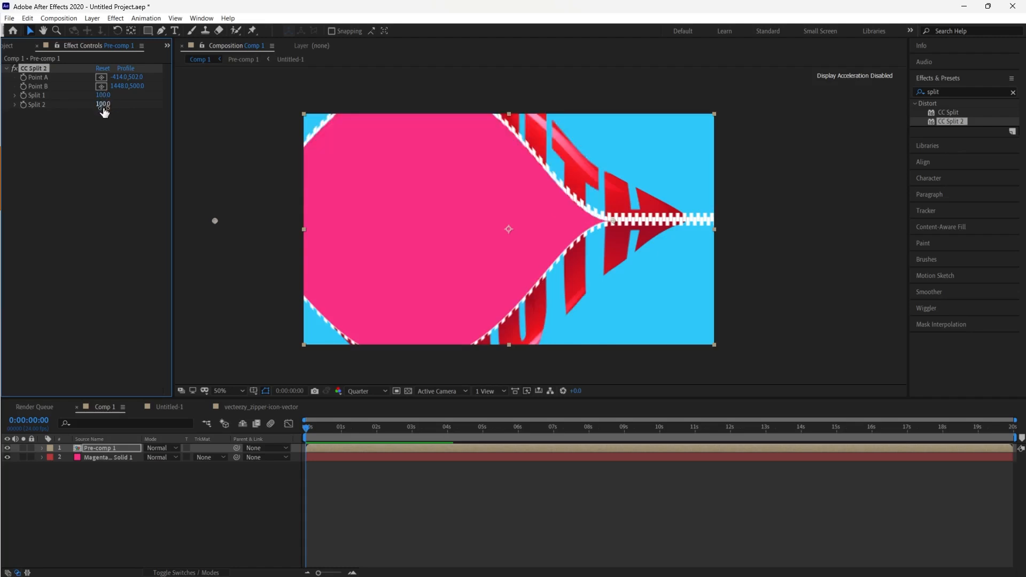
# Move Point A further left to about -955 and drag Point B across the frame to its right edge
pyautogui.moveTo(119, 78); pyautogui.dragTo(4, 79)
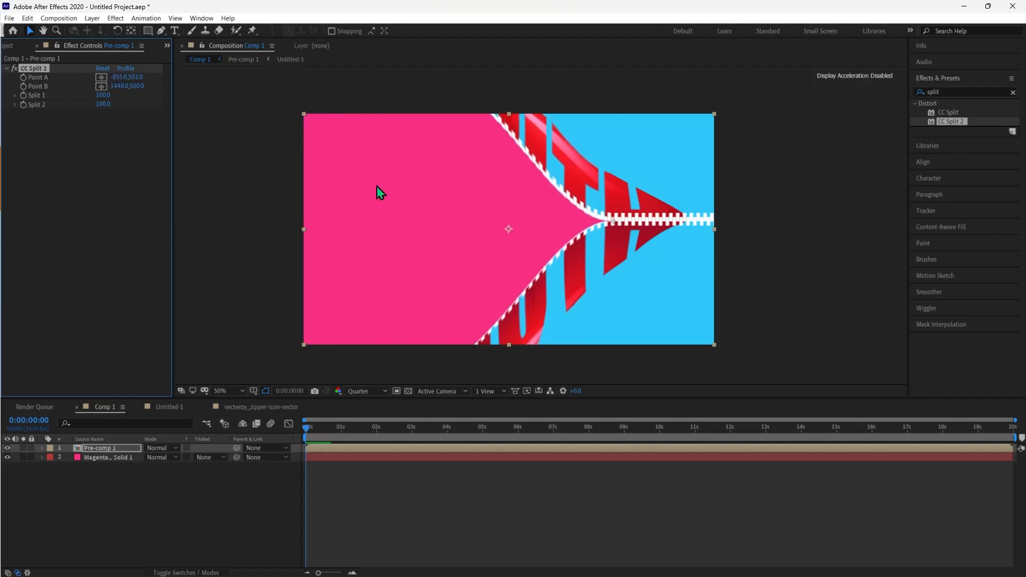
pyautogui.moveTo(624, 224); pyautogui.dragTo(258, 226)
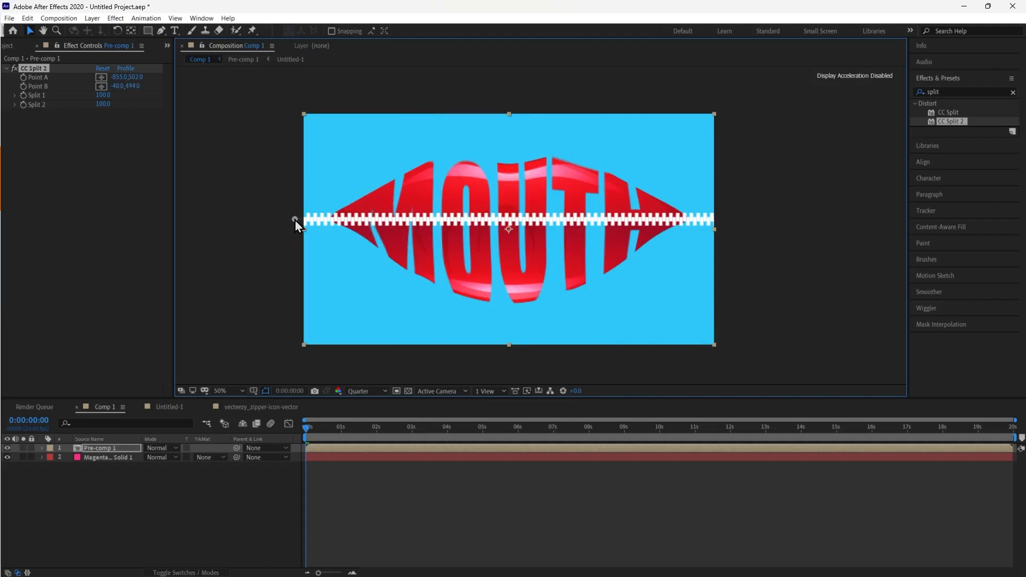
pyautogui.moveTo(295, 220); pyautogui.dragTo(721, 220)
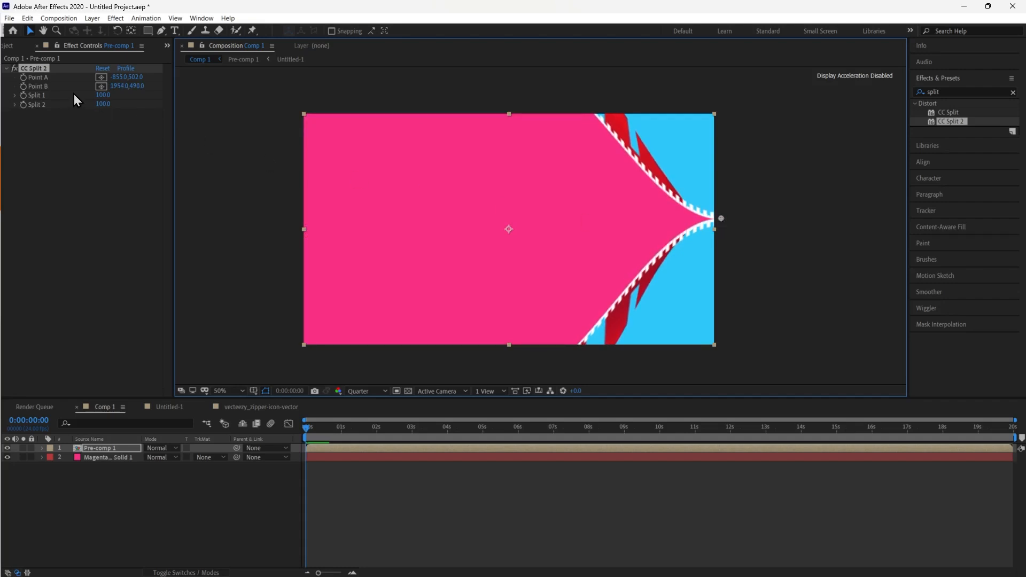
# Adjust Point B to about 2245, 490 and Point A to about -31, 502
pyautogui.moveTo(117, 86); pyautogui.dragTo(302, 115)
pyautogui.moveTo(122, 75); pyautogui.dragTo(1021, 163)
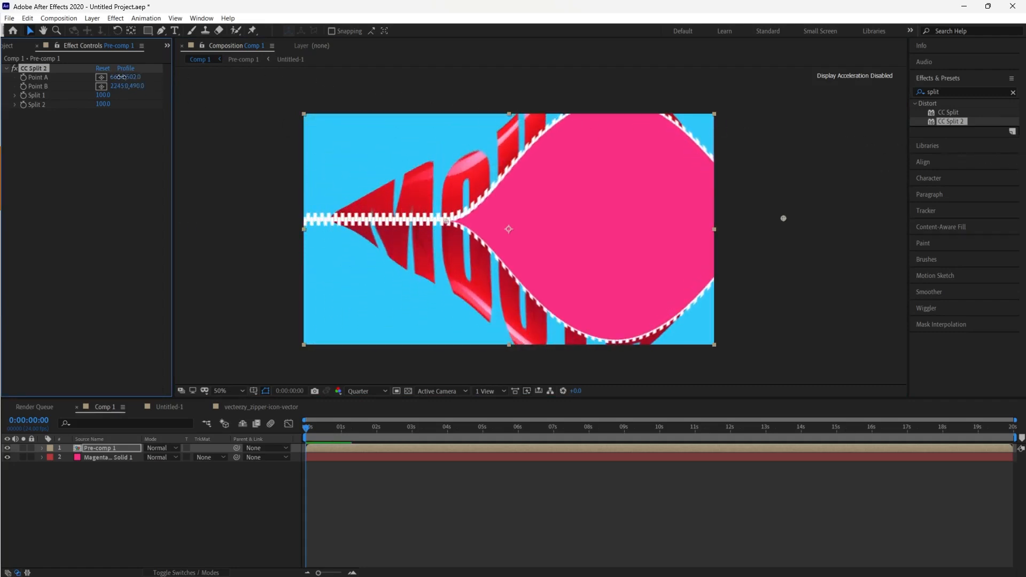
pyautogui.moveTo(121, 77); pyautogui.dragTo(848, 82)
pyautogui.moveTo(664, 97); pyautogui.dragTo(3, 90)
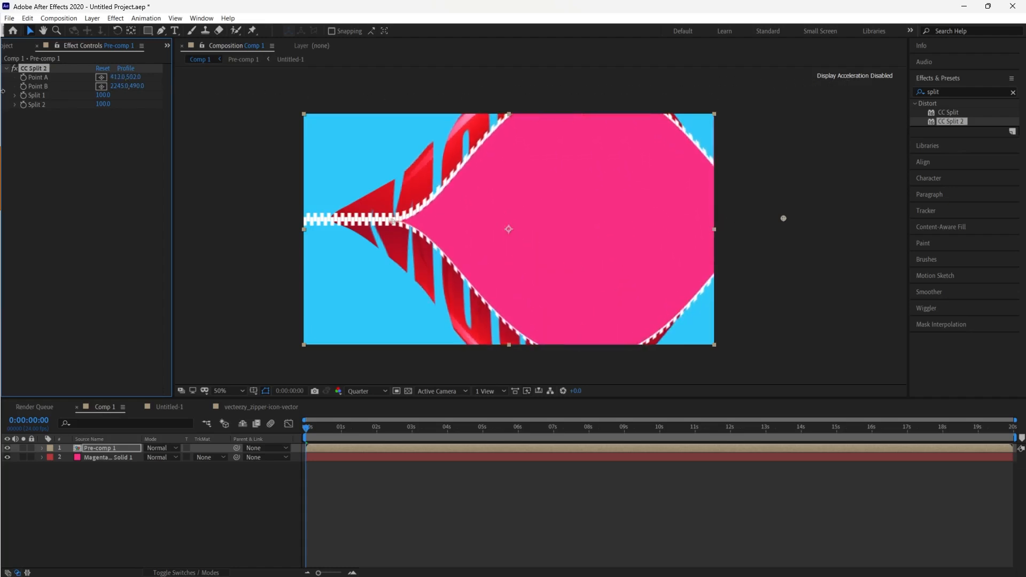
pyautogui.moveTo(120, 77); pyautogui.dragTo(3, 77)
# Set Split 1 and Split 2 to 50
pyautogui.moveTo(120, 78); pyautogui.dragTo(2, 78)
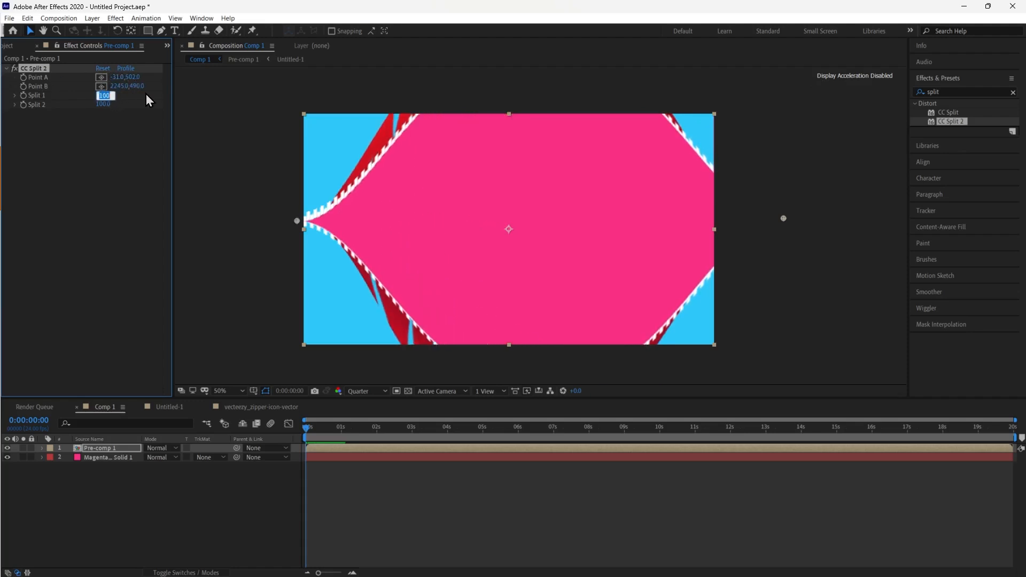
pyautogui.write('50')
pyautogui.press('Return')
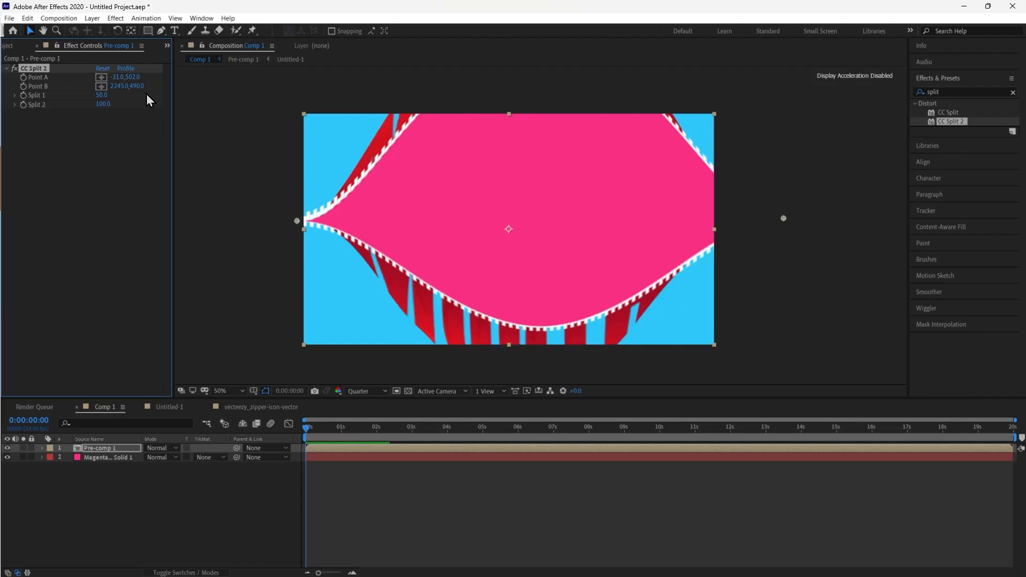
pyautogui.click(103, 104)
pyautogui.press('Return')
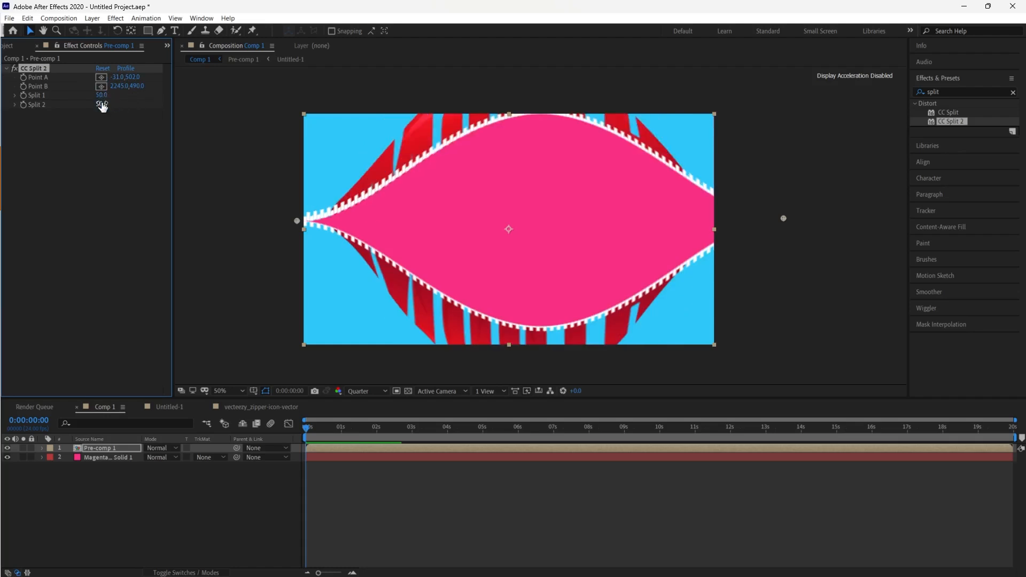
# Move Point A to about -1413, 446 and Point B to about 2030, 492 so the split fills the frame
pyautogui.moveTo(301, 222); pyautogui.dragTo(1, 215)
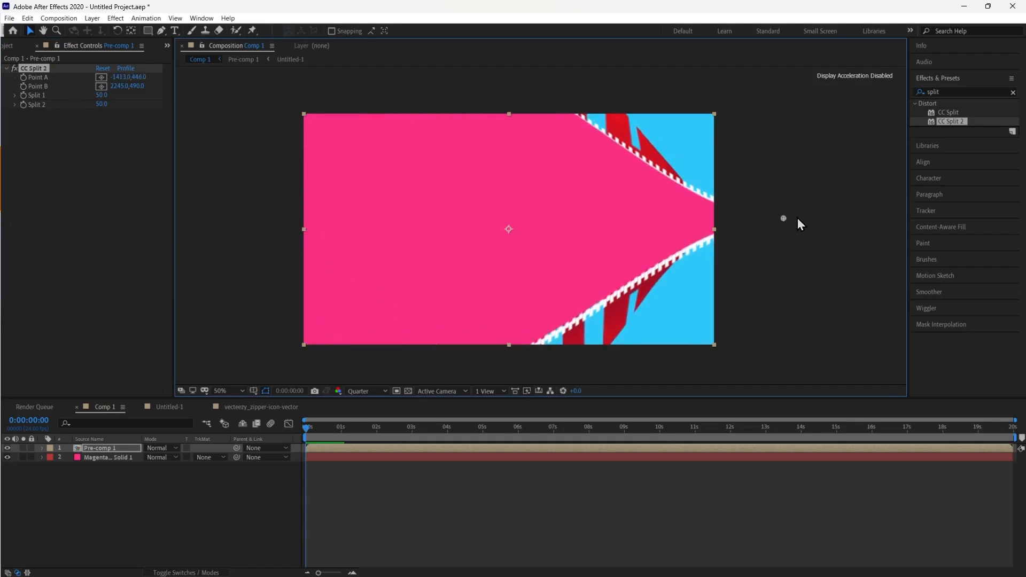
pyautogui.moveTo(858, 226); pyautogui.dragTo(748, 218)
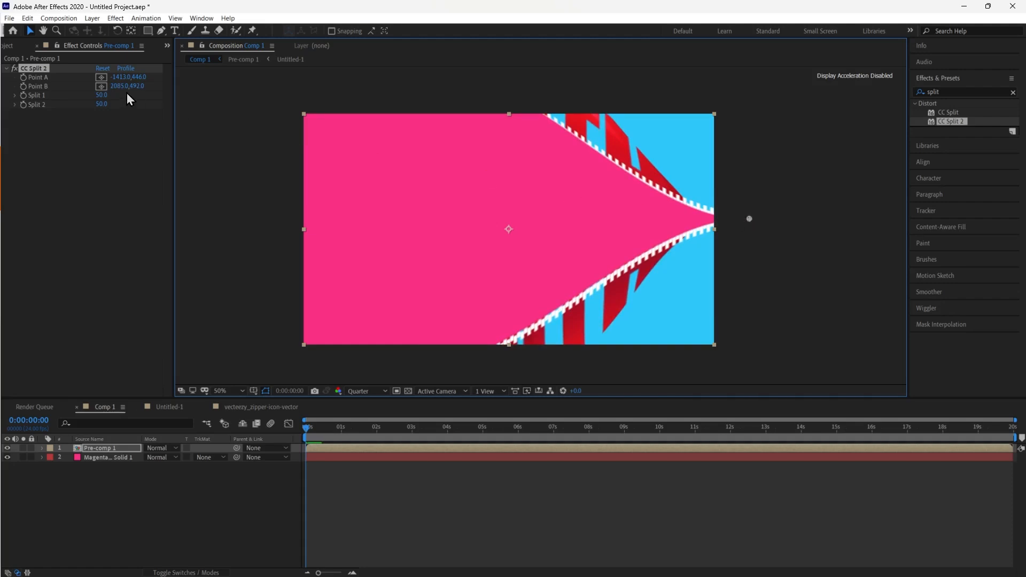
pyautogui.moveTo(121, 90); pyautogui.dragTo(2, 87)
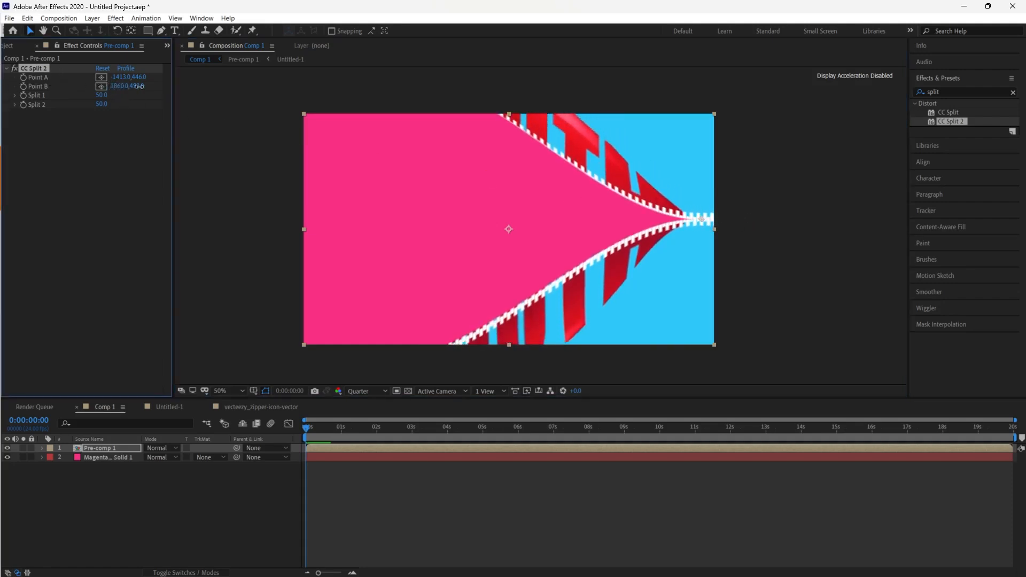
pyautogui.moveTo(304, 87); pyautogui.dragTo(969, 173)
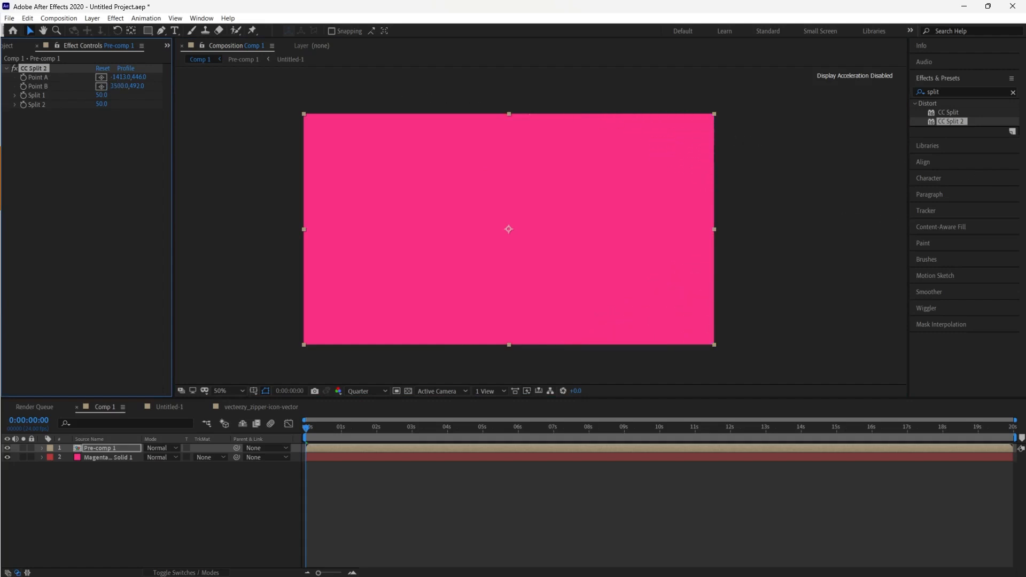